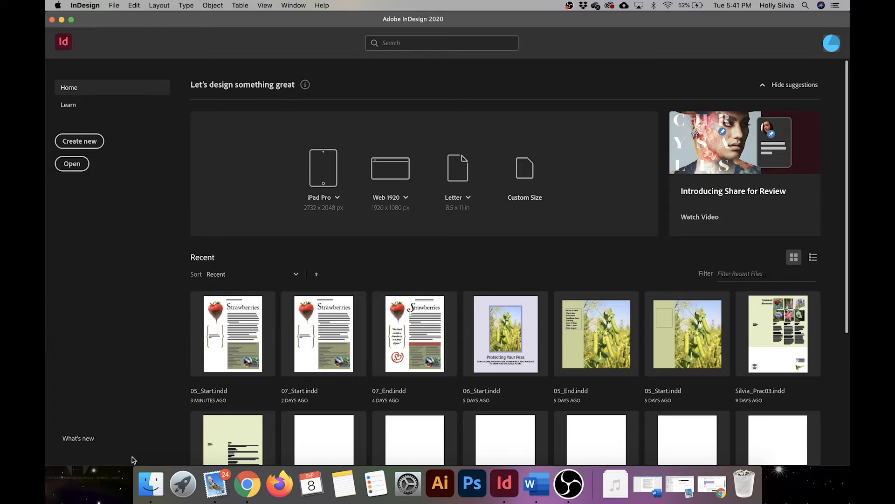
Open 05_Start.indd from the Lesson 005 folder and bring up the paragraph formatting settings
{"action": "left_click", "coordinate": [148, 481]}
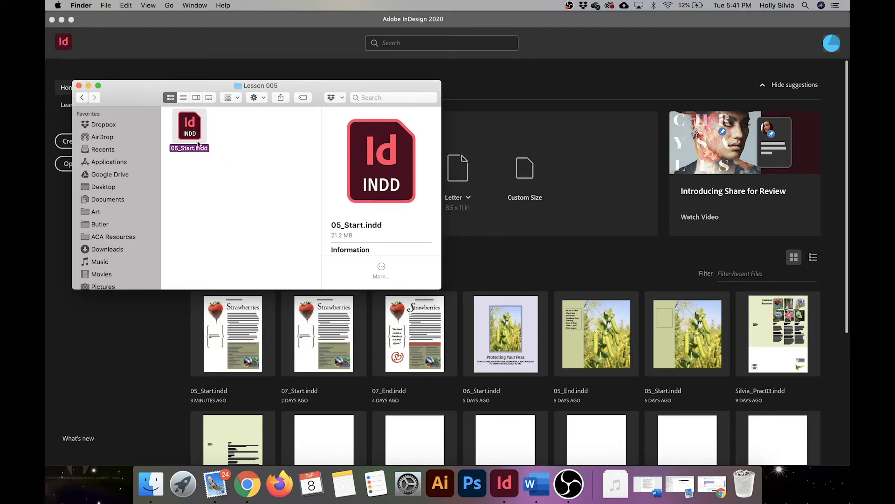
{"action": "double_click", "coordinate": [189, 126]}
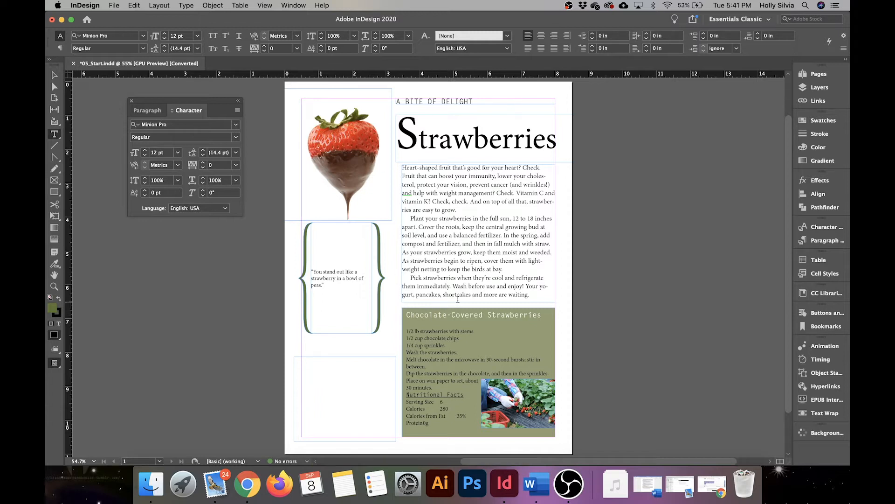
{"action": "left_click", "coordinate": [146, 111]}
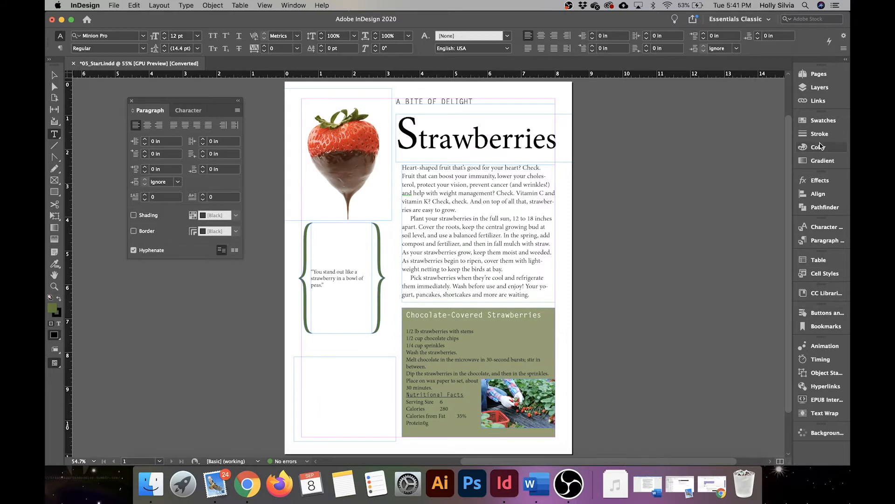
{"action": "left_click", "coordinate": [300, 7]}
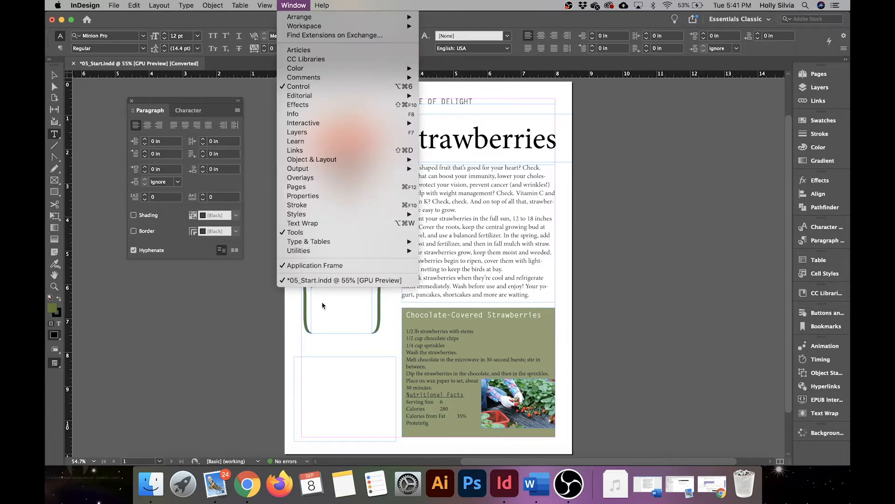
{"action": "mouse_move", "coordinate": [325, 243]}
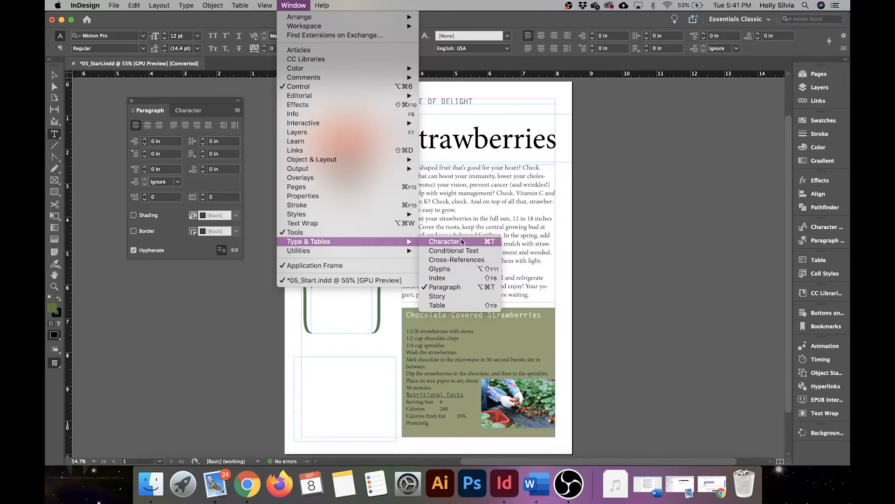
{"action": "left_click", "coordinate": [297, 5]}
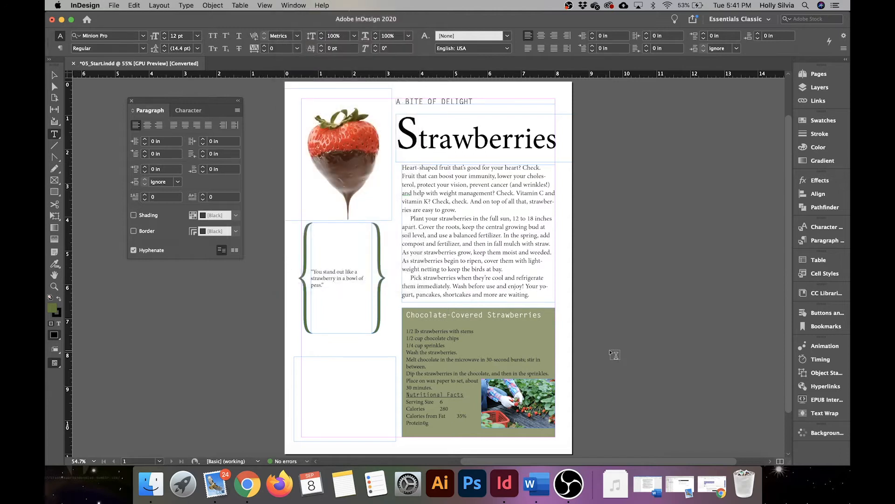
Set the space after to 0.0625 in for the recipe and nutrition text under the Chocolate-Covered Strawberries heading, then deselect the frame
{"action": "key", "text": "super+equal"}
{"action": "key", "text": "super+equal"}
{"action": "key", "text": "super+equal"}
{"action": "key", "text": "super+equal"}
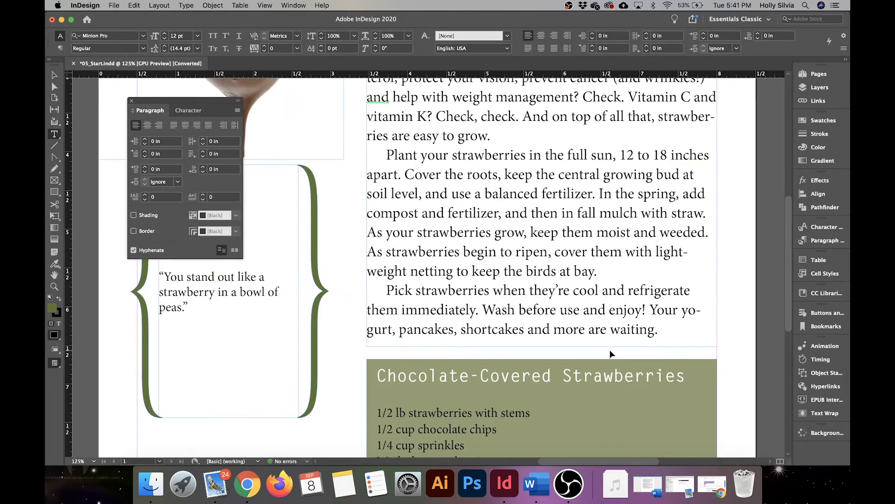
{"action": "scroll", "coordinate": [611, 355], "scroll_direction": "down", "scroll_amount": 10}
{"action": "scroll", "coordinate": [613, 354], "scroll_direction": "up", "scroll_amount": 3}
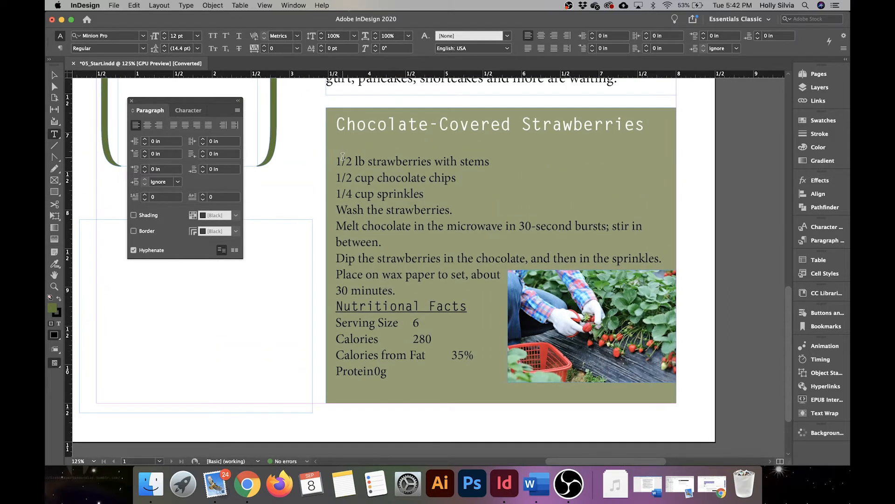
{"action": "left_click_drag", "start_coordinate": [336, 159], "coordinate": [459, 361]}
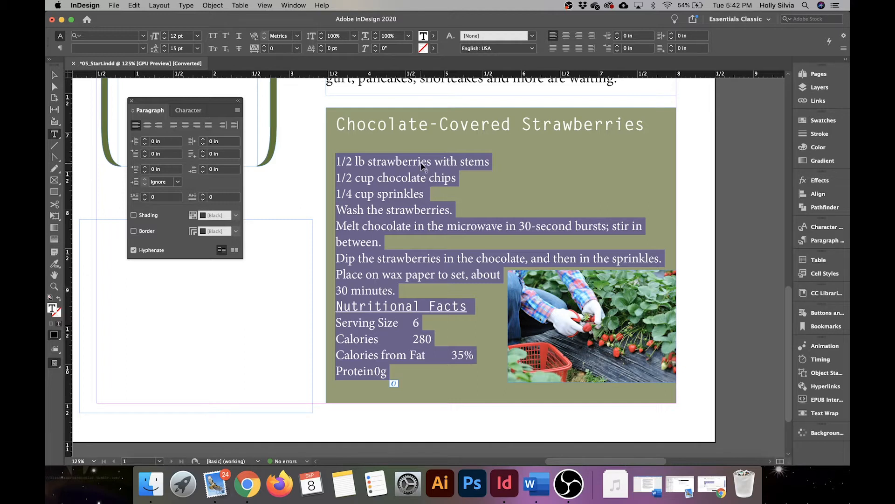
{"action": "left_click", "coordinate": [221, 171]}
{"action": "key", "text": "Up"}
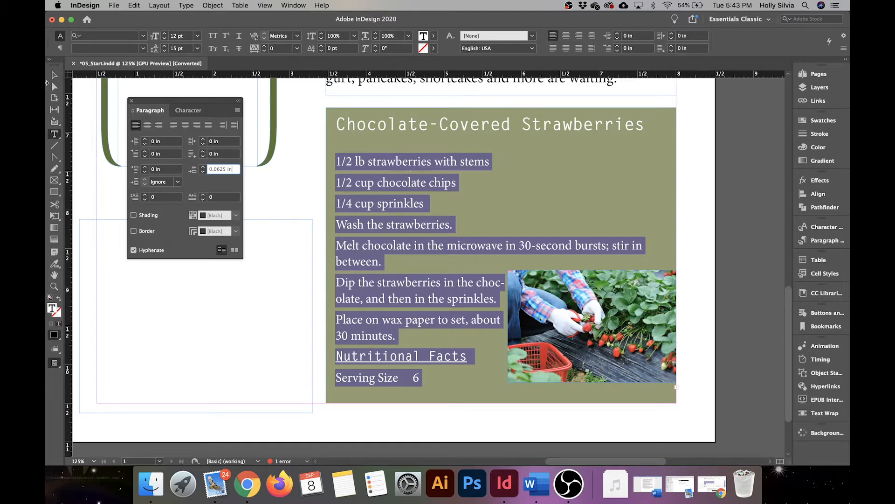
{"action": "left_click", "coordinate": [55, 77]}
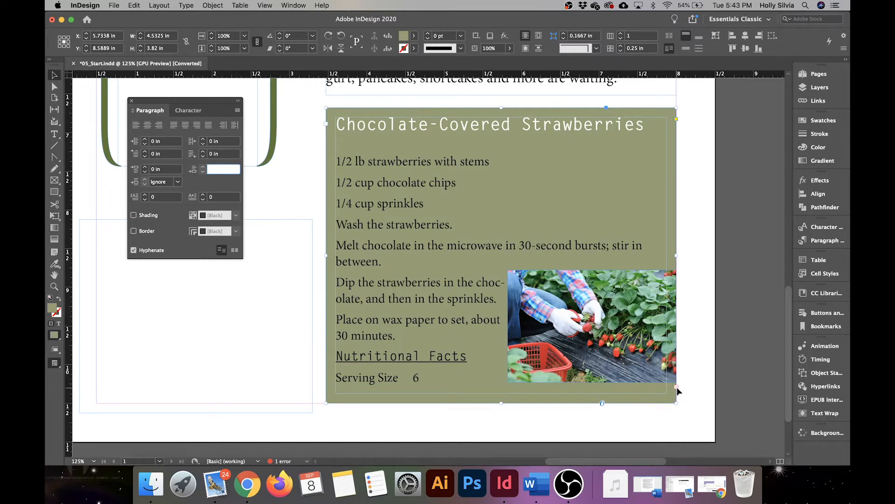
{"action": "left_click", "coordinate": [718, 270]}
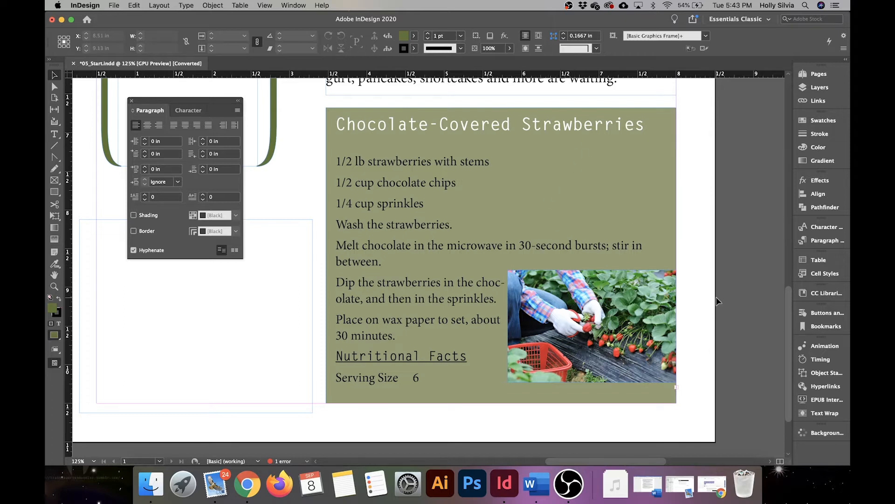
Place the text cursor in the article's second paragraph and look at the available serif fonts
{"action": "key", "text": "super+0"}
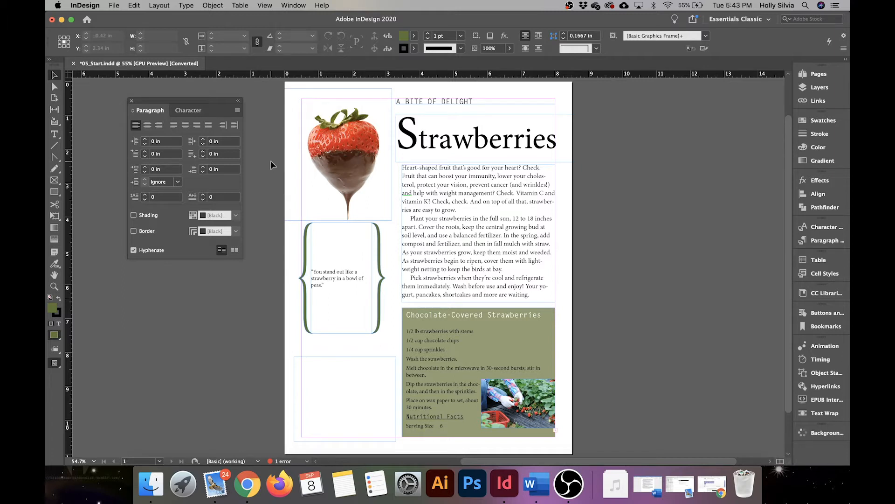
{"action": "double_click", "coordinate": [427, 210]}
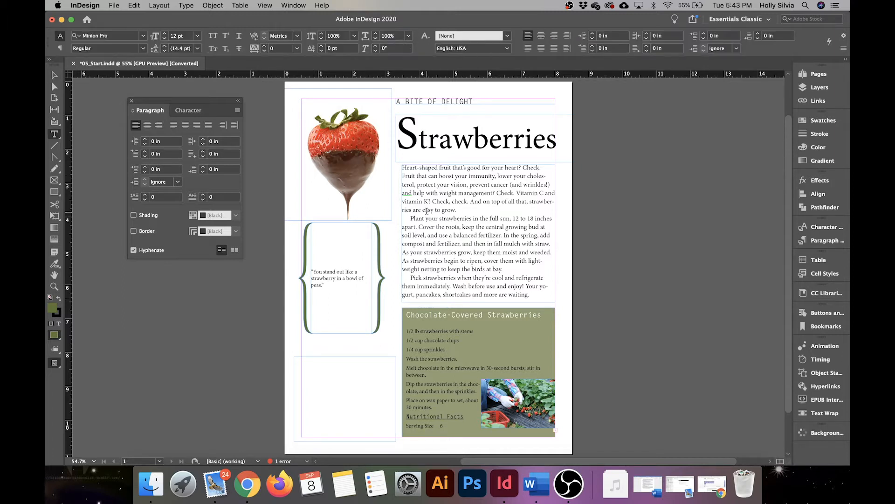
{"action": "left_click", "coordinate": [437, 226]}
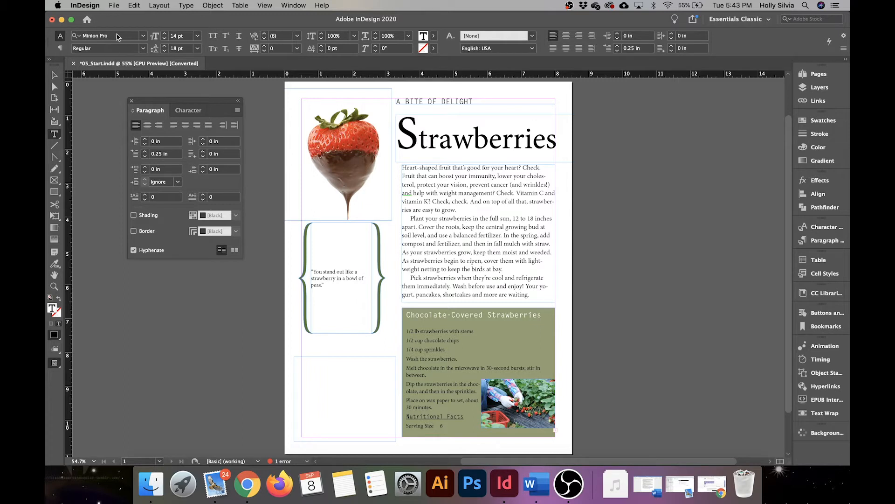
{"action": "left_click", "coordinate": [143, 36]}
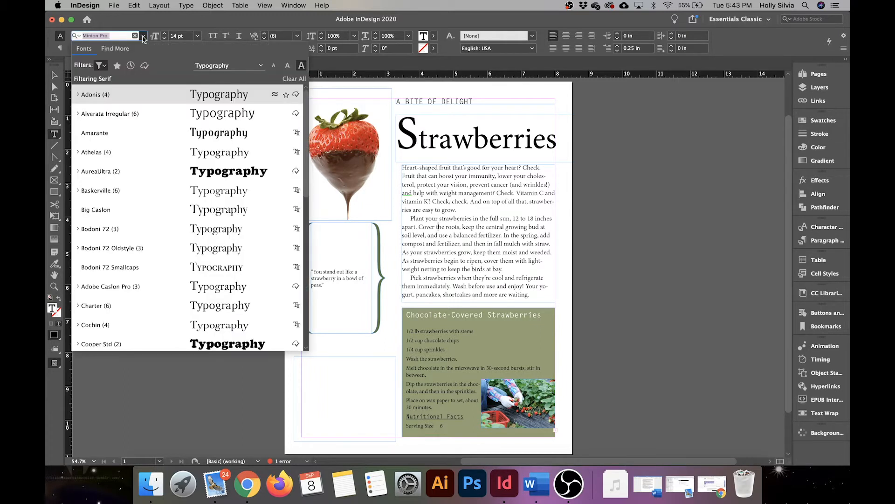
{"action": "key", "text": "Return"}
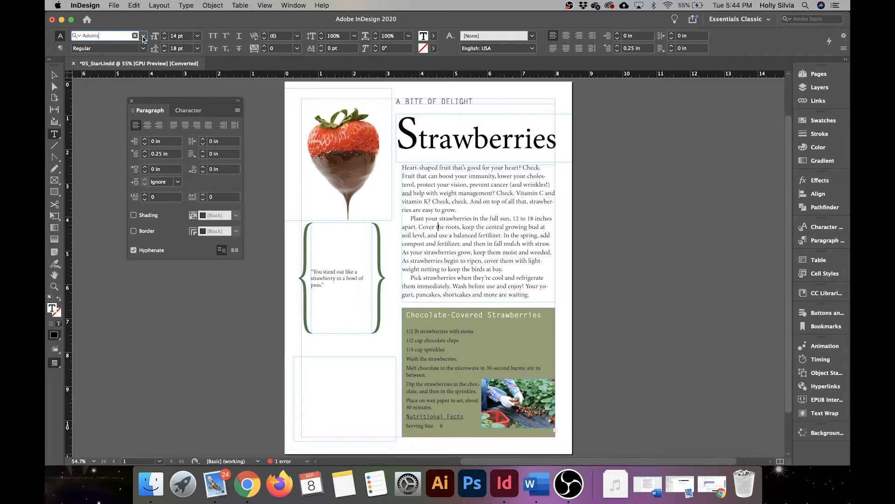
Bring up the character formatting settings for the article's second paragraph
{"action": "left_click", "coordinate": [195, 114]}
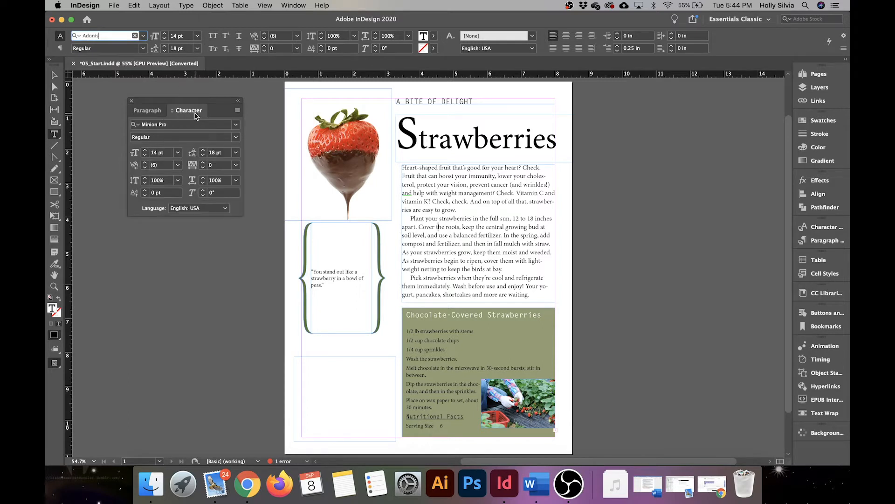
{"action": "left_click", "coordinate": [294, 5]}
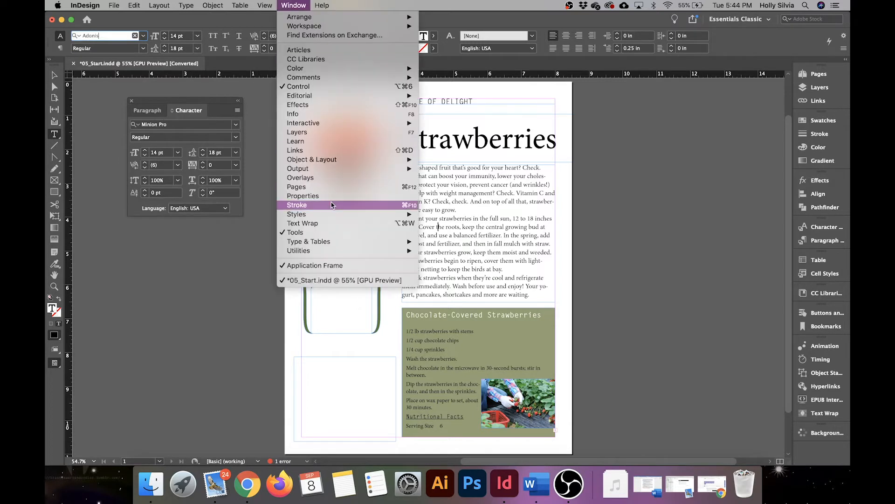
{"action": "mouse_move", "coordinate": [356, 242]}
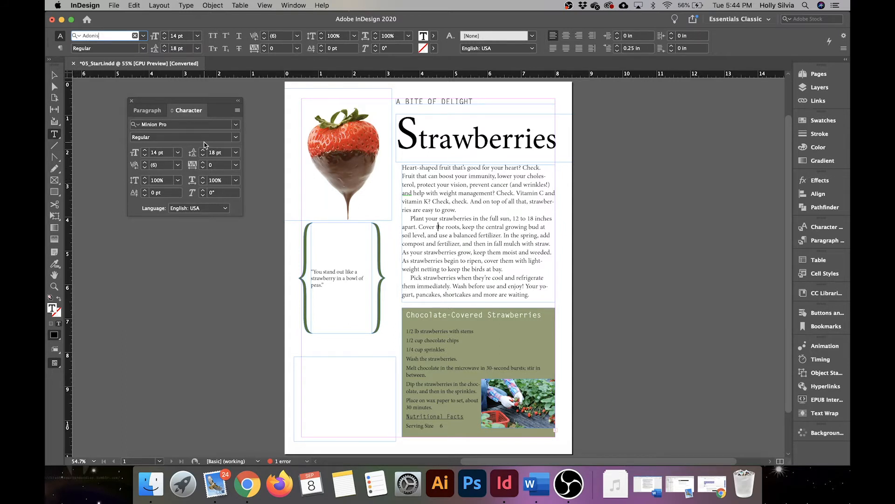
Search the additional Adobe fonts for "adobe caslon" and activate Adobe Caslon Pro Bold
{"action": "left_click", "coordinate": [236, 125]}
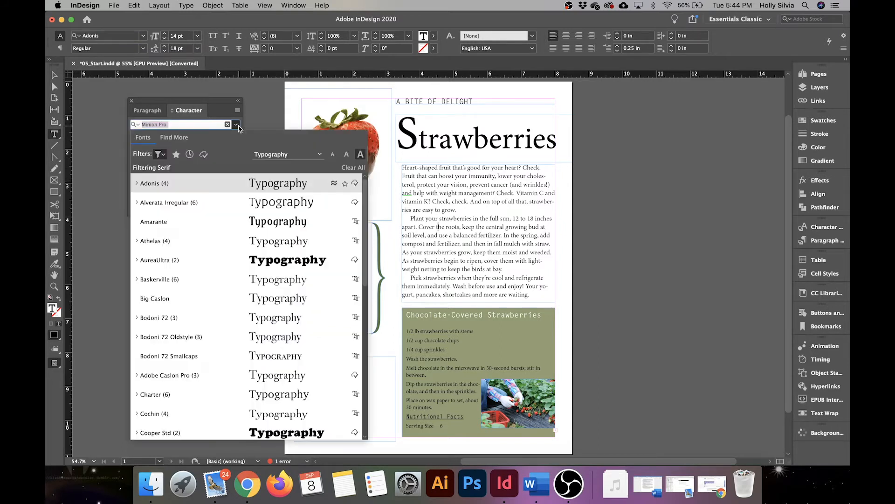
{"action": "left_click", "coordinate": [173, 138]}
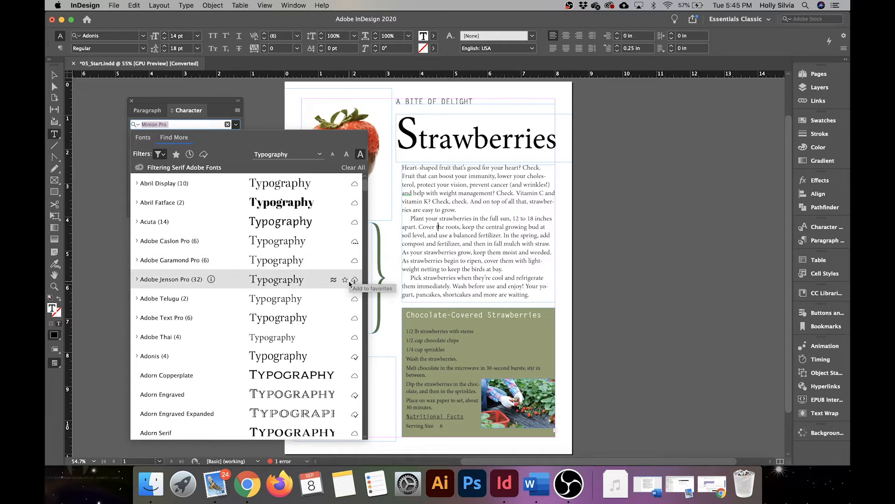
{"action": "type", "text": "a"}
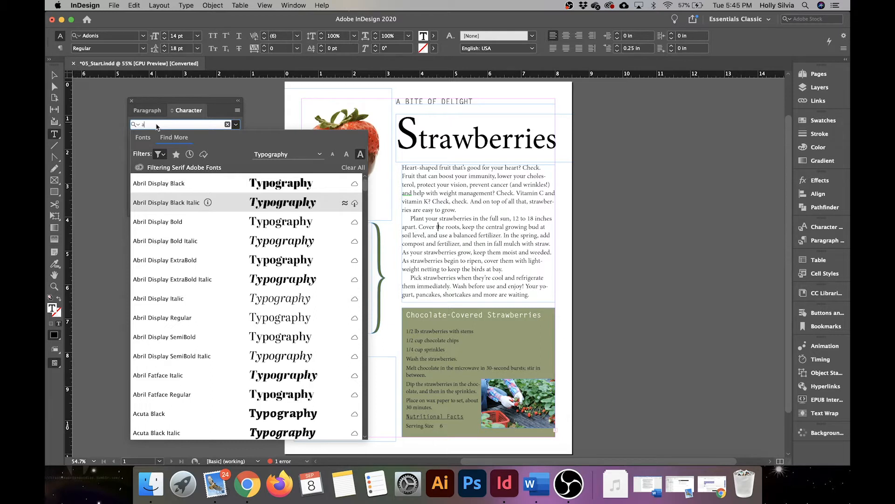
{"action": "type", "text": "dobe"}
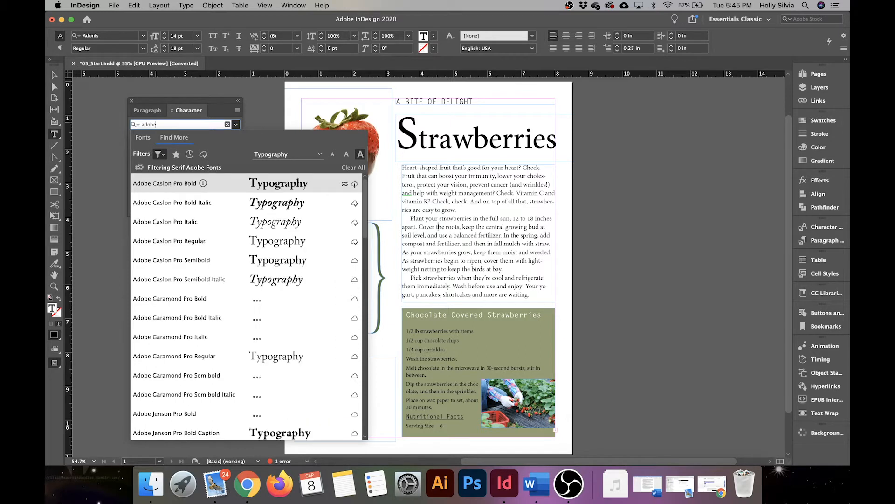
{"action": "type", "text": " c"}
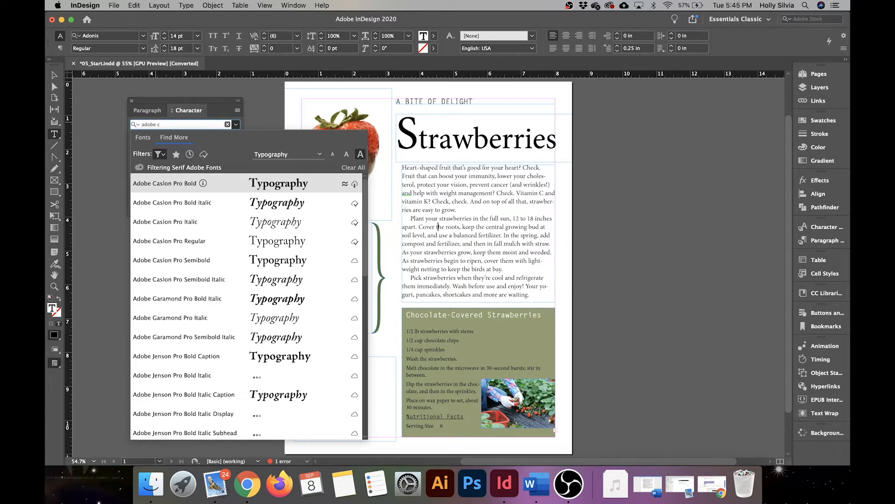
{"action": "type", "text": "as"}
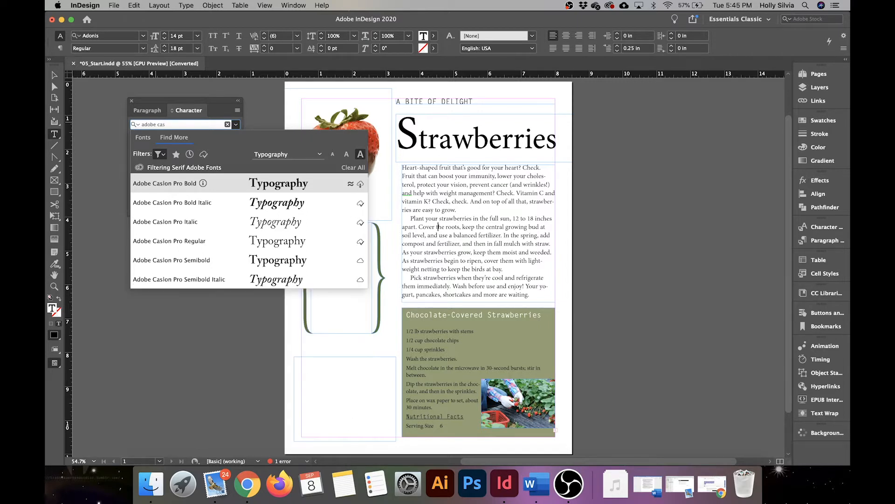
{"action": "type", "text": "lon"}
{"action": "left_click", "coordinate": [361, 185]}
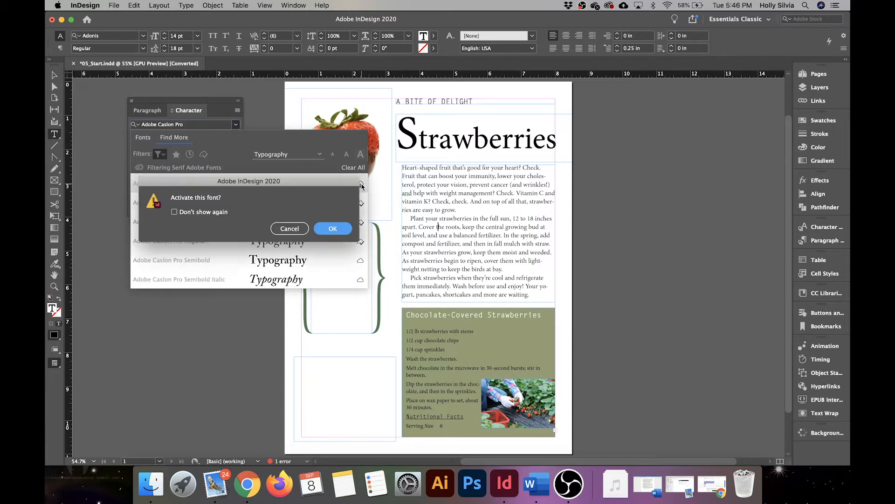
{"action": "left_click", "coordinate": [333, 229]}
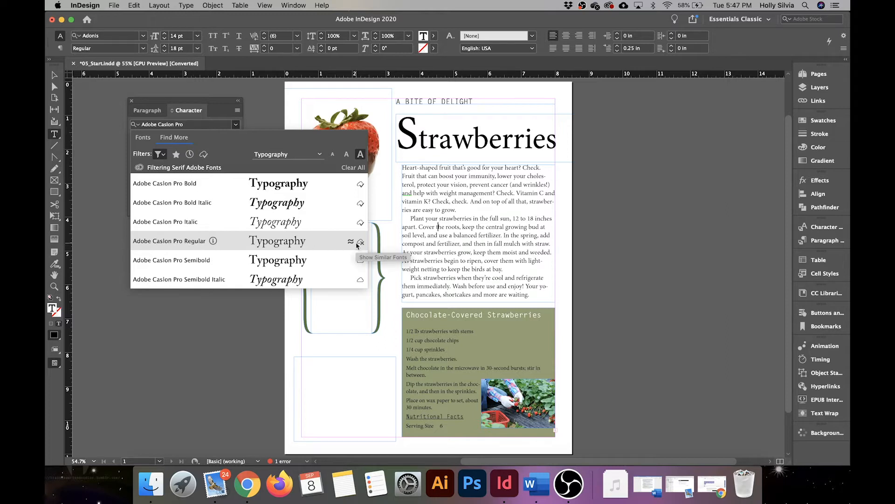
Return to the list of installed fonts, remove the Serif classification filter, and review the other font classifications
{"action": "left_click", "coordinate": [147, 138]}
{"action": "left_click", "coordinate": [191, 126]}
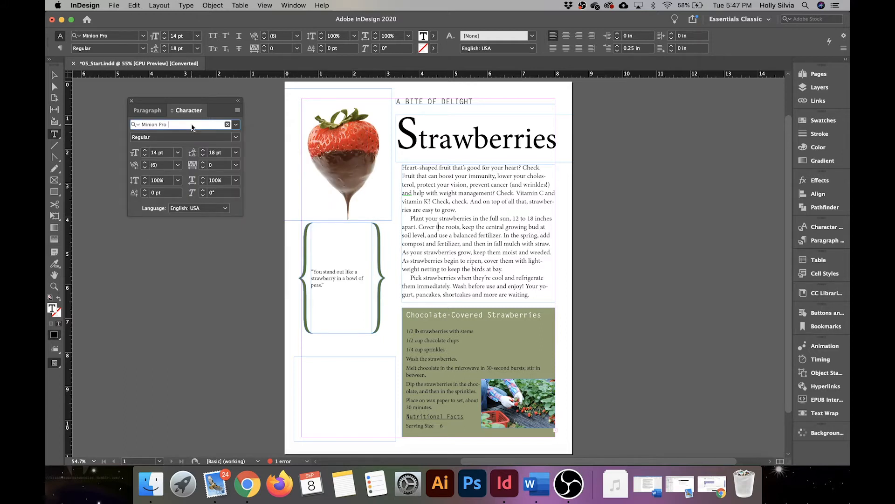
{"action": "left_click", "coordinate": [236, 125]}
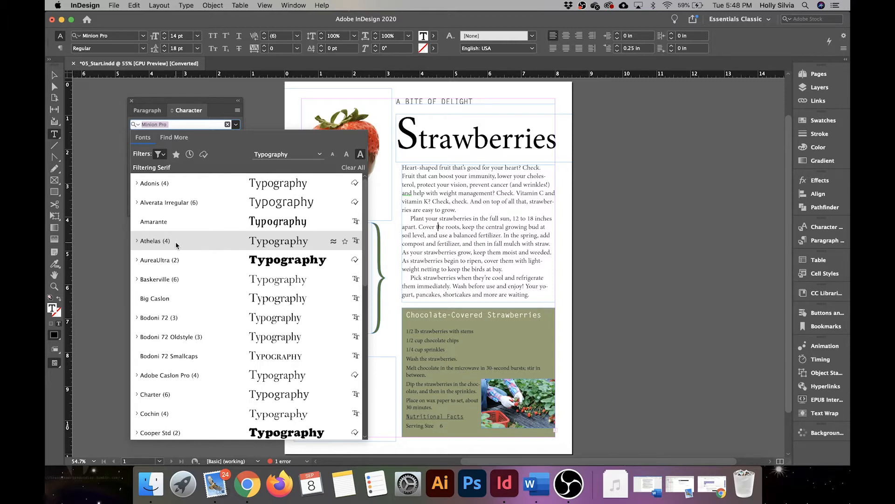
{"action": "left_click", "coordinate": [161, 155]}
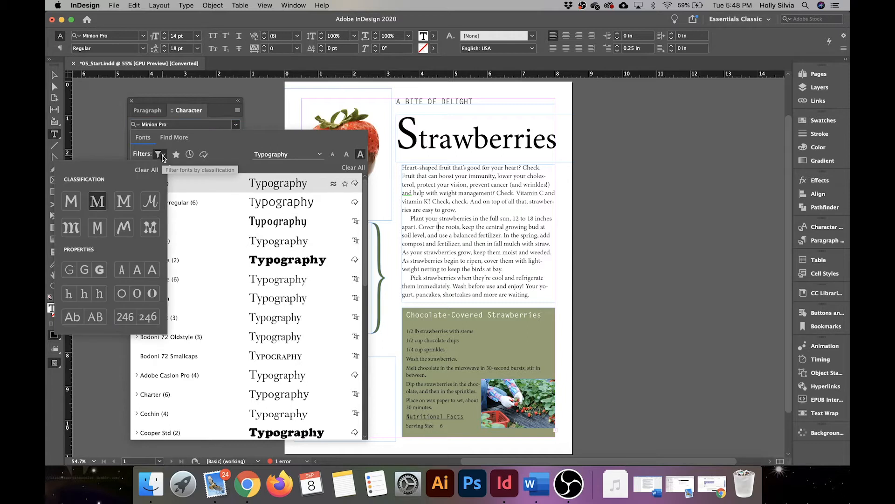
{"action": "left_click", "coordinate": [100, 199]}
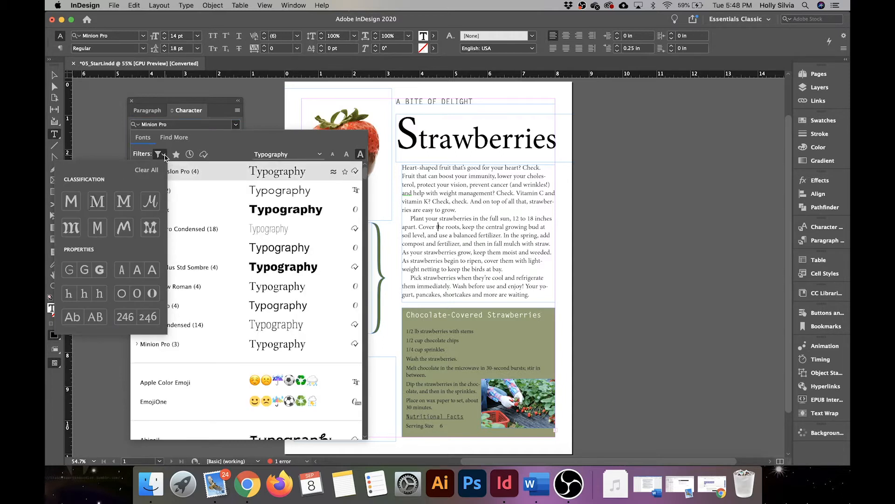
{"action": "left_click", "coordinate": [161, 154]}
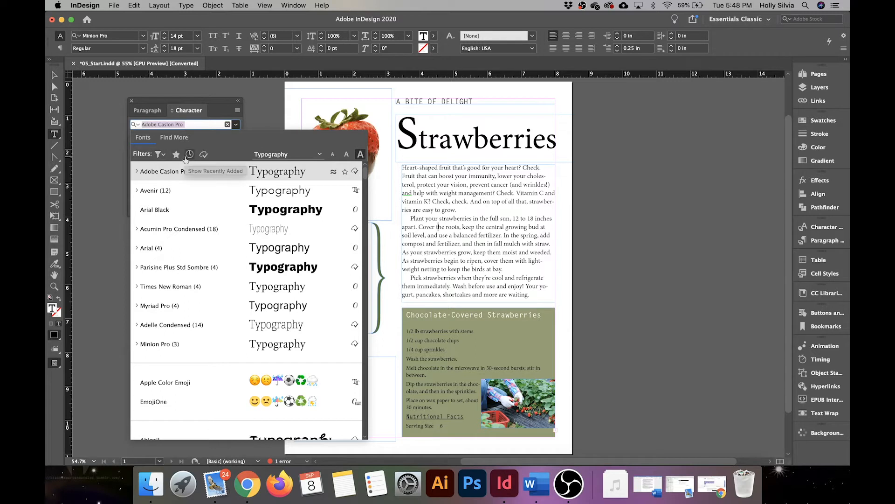
{"action": "left_click", "coordinate": [159, 155]}
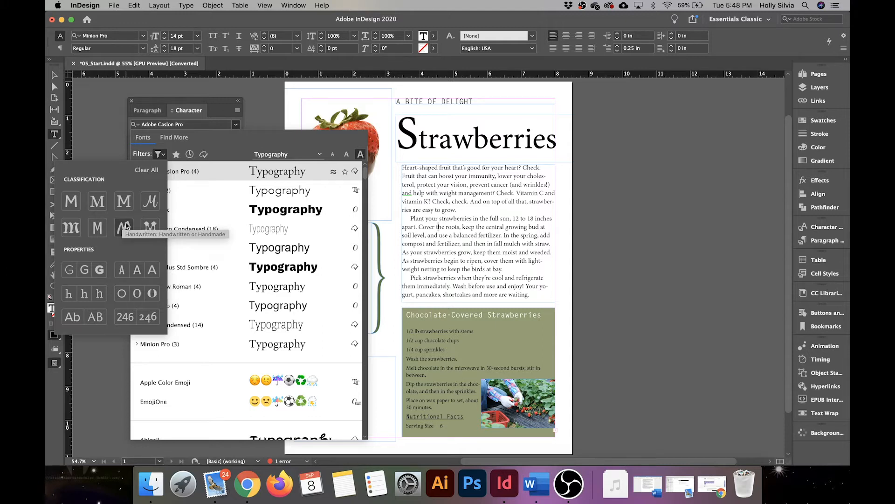
{"action": "left_click", "coordinate": [367, 177]}
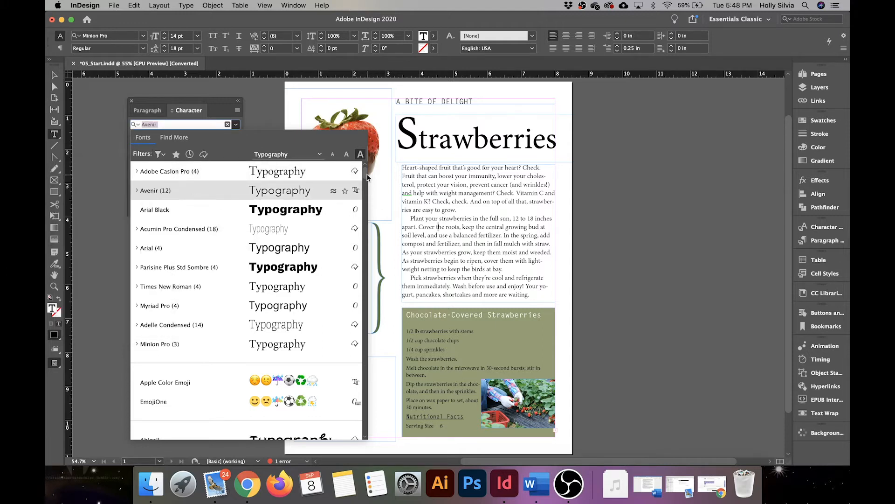
Browse the installed fonts, filter them by Serif and Heavy Weight, compare low and high contrast, and remove the weight and contrast filters
{"action": "scroll", "coordinate": [355, 261], "scroll_direction": "down", "scroll_amount": 20}
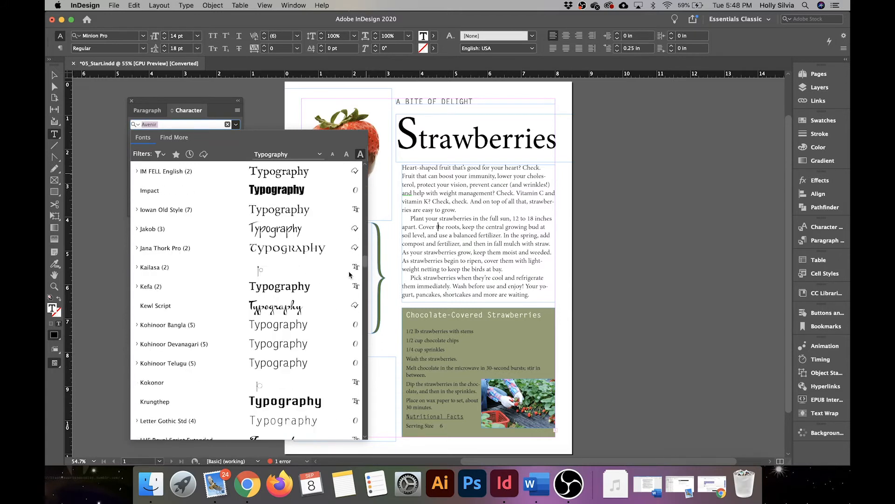
{"action": "left_click_drag", "start_coordinate": [348, 320], "coordinate": [369, 172]}
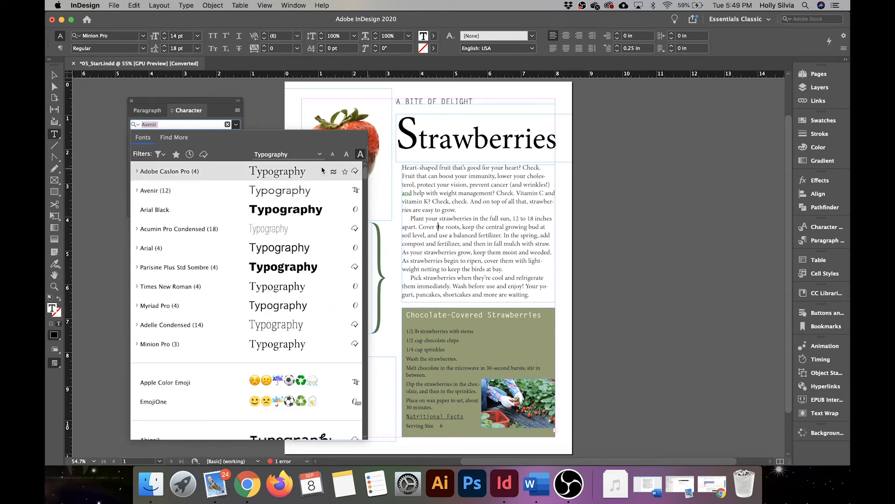
{"action": "left_click", "coordinate": [161, 155]}
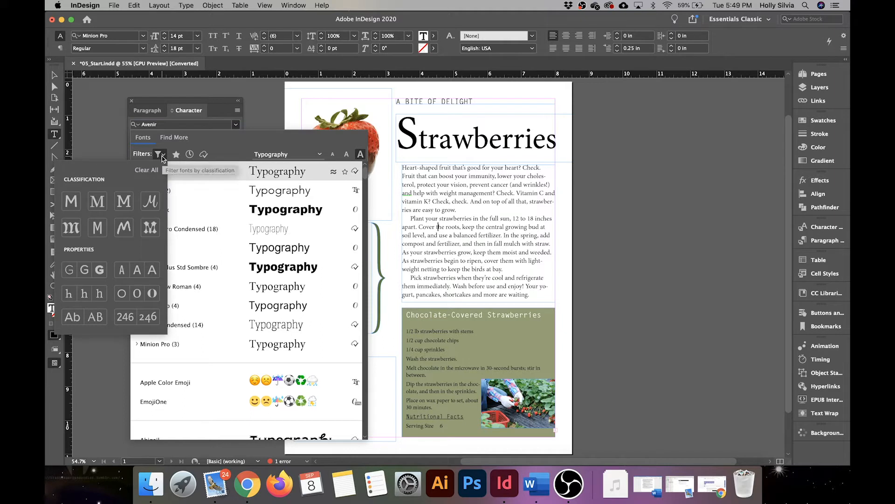
{"action": "left_click", "coordinate": [97, 202]}
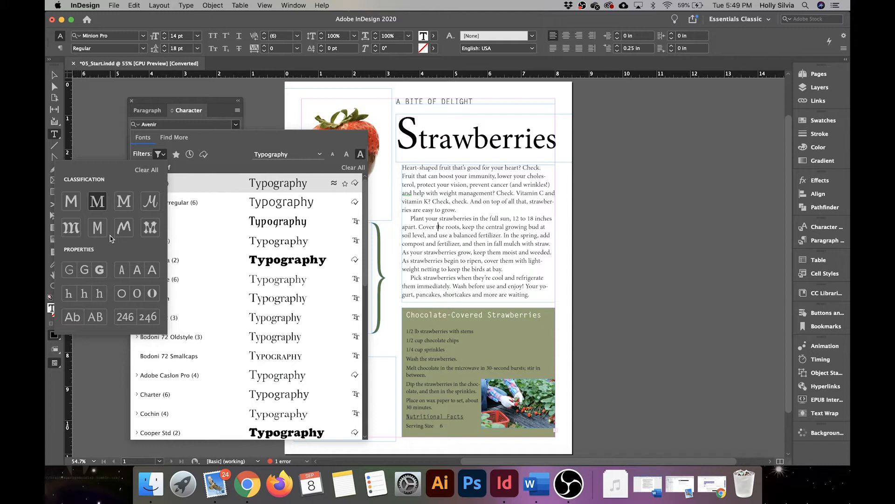
{"action": "left_click", "coordinate": [100, 270]}
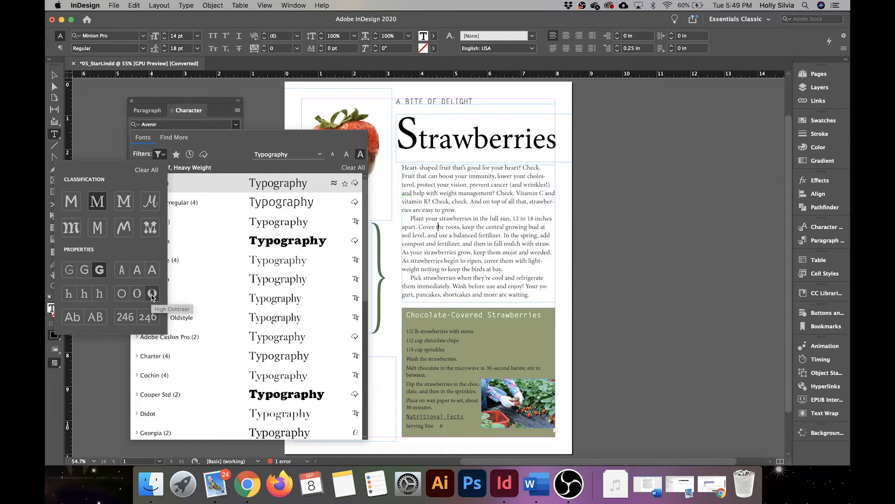
{"action": "left_click", "coordinate": [122, 294]}
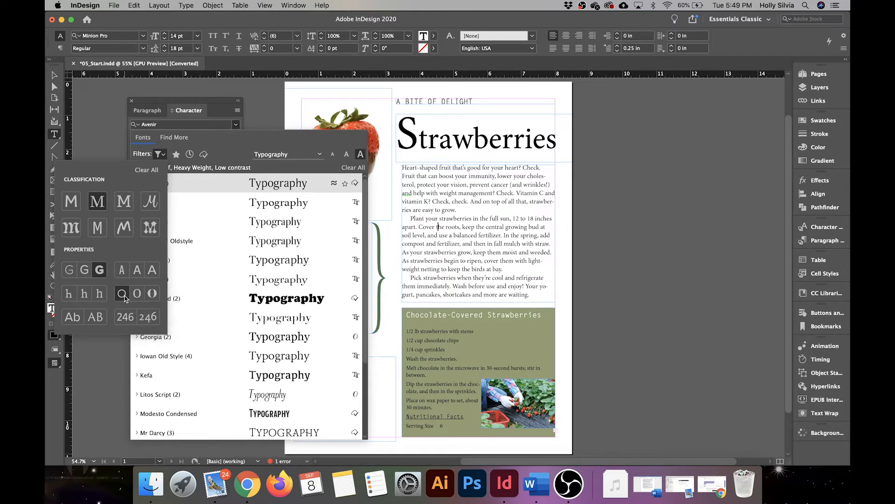
{"action": "left_click", "coordinate": [124, 297]}
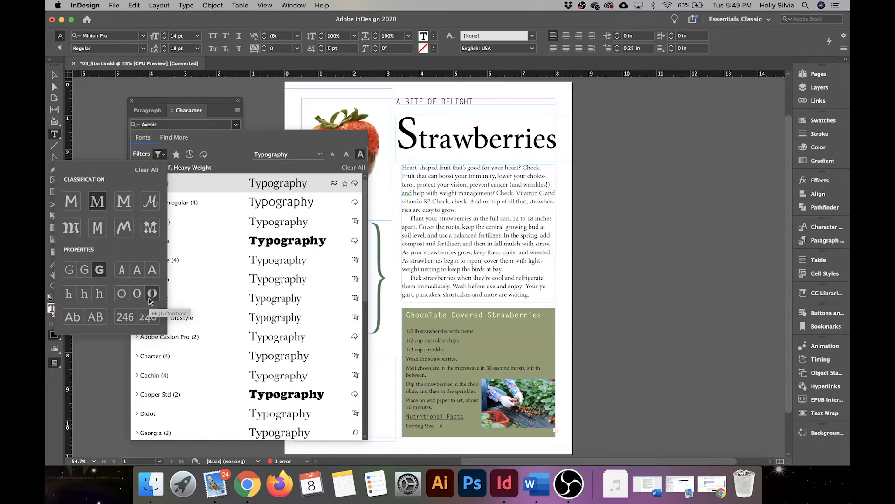
{"action": "left_click", "coordinate": [151, 301]}
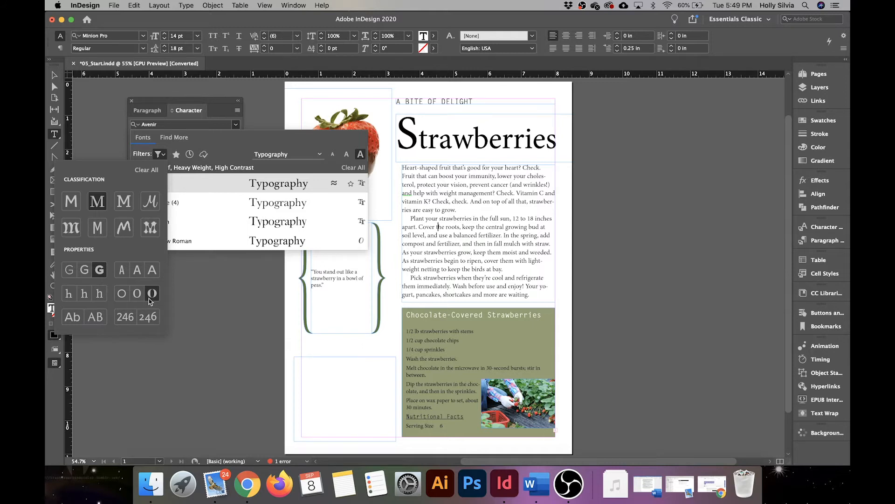
{"action": "left_click", "coordinate": [150, 294]}
{"action": "left_click", "coordinate": [100, 270]}
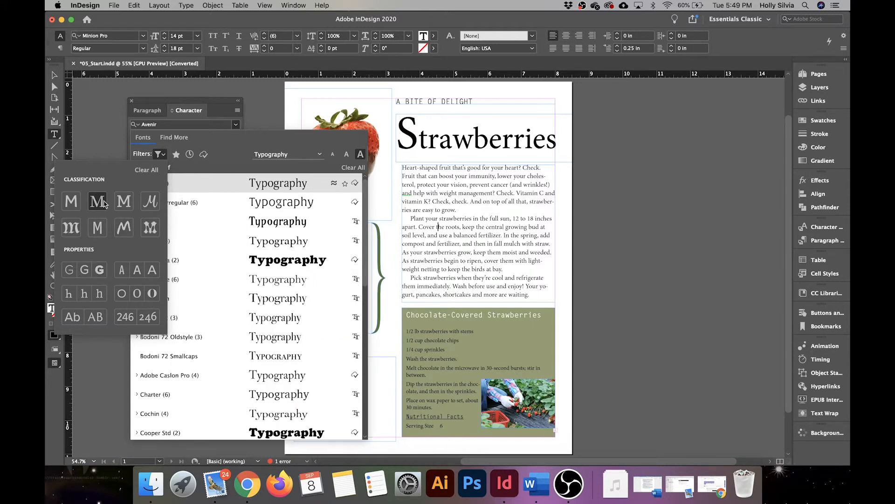
View the installed fonts filtered in turn by the Handwritten, Decorative and Blackletter classifications
{"action": "left_click", "coordinate": [126, 234]}
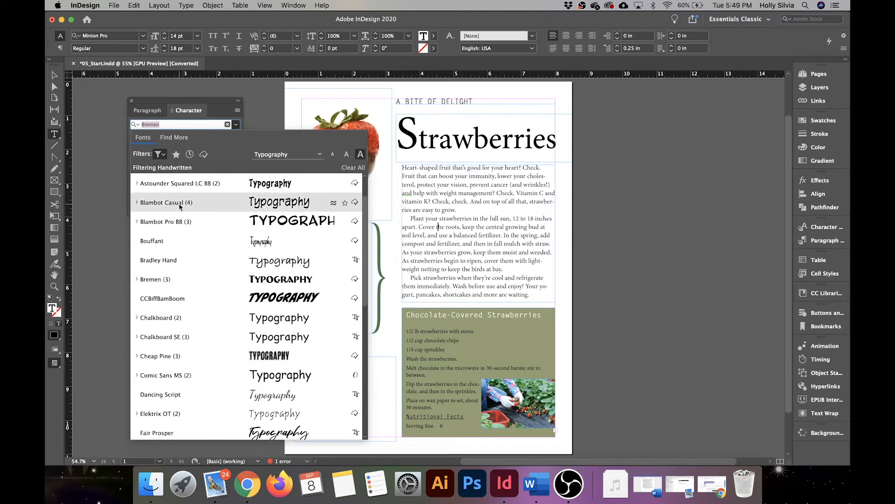
{"action": "left_click", "coordinate": [161, 154]}
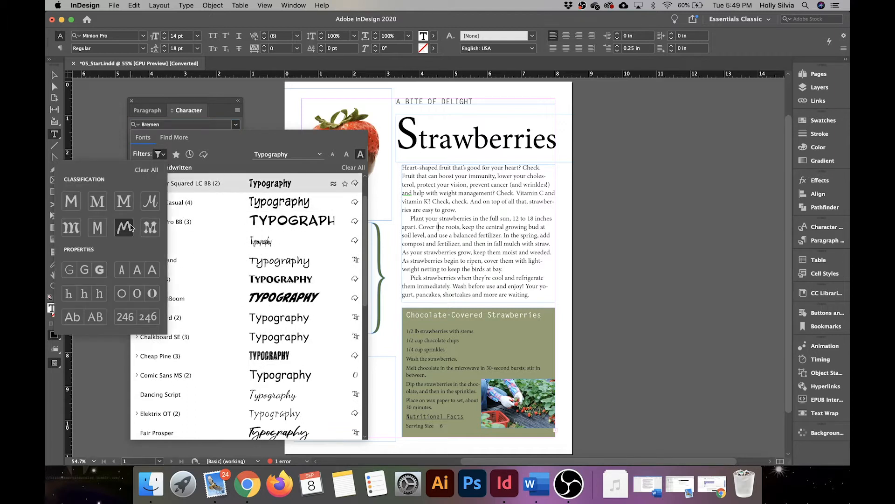
{"action": "left_click", "coordinate": [149, 228]}
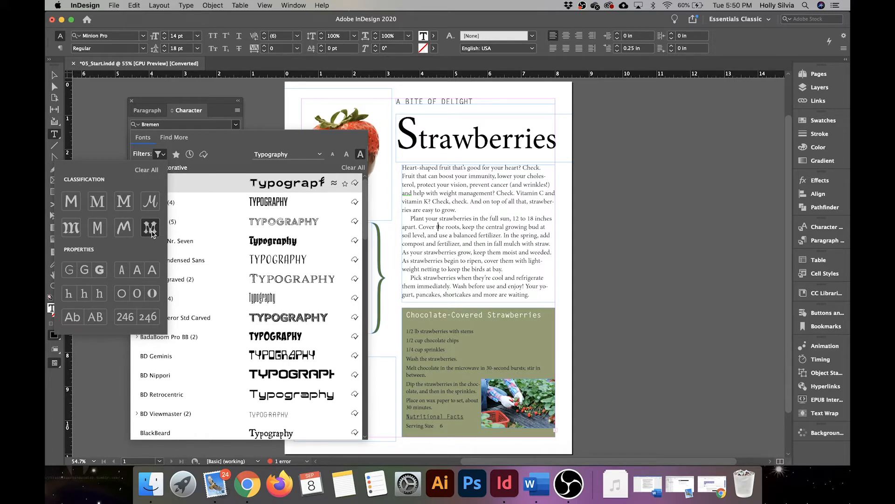
{"action": "left_click", "coordinate": [71, 228]}
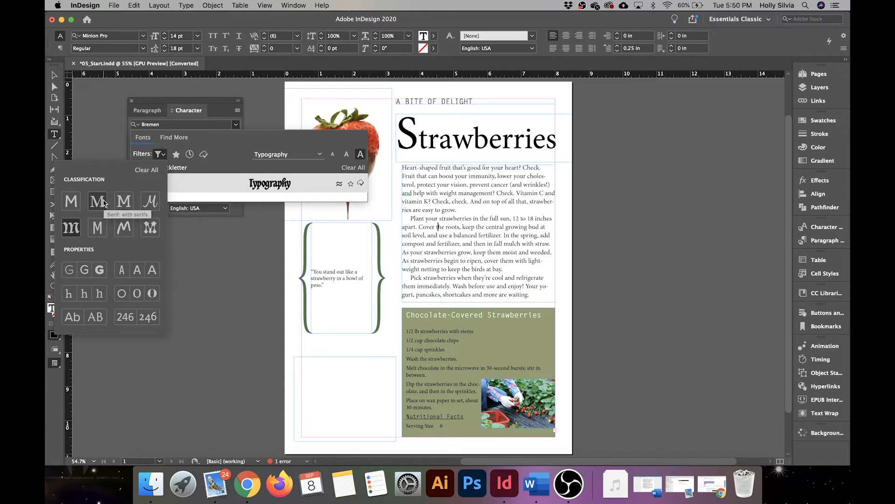
Filter the fonts by Sans Serif, Heavy Weight, regular x-height and regular contrast, and clear all the filters again
{"action": "left_click", "coordinate": [72, 206]}
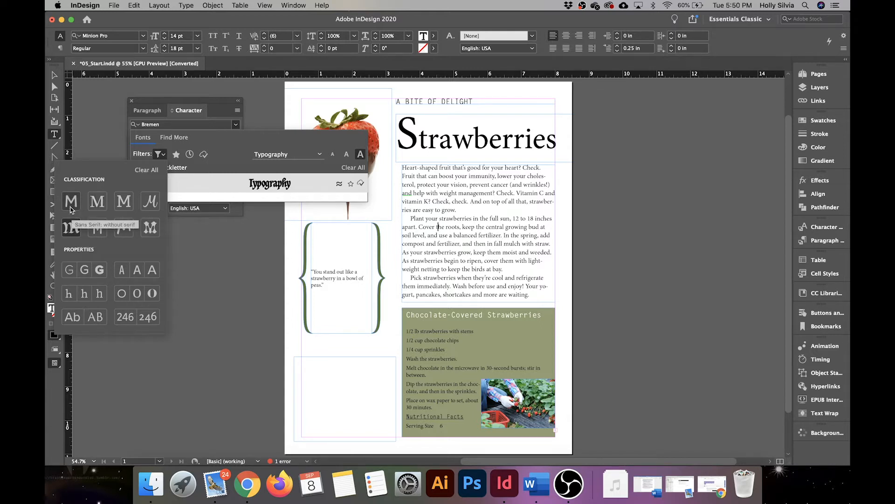
{"action": "left_click", "coordinate": [99, 270]}
{"action": "left_click", "coordinate": [84, 293]}
{"action": "left_click", "coordinate": [139, 296]}
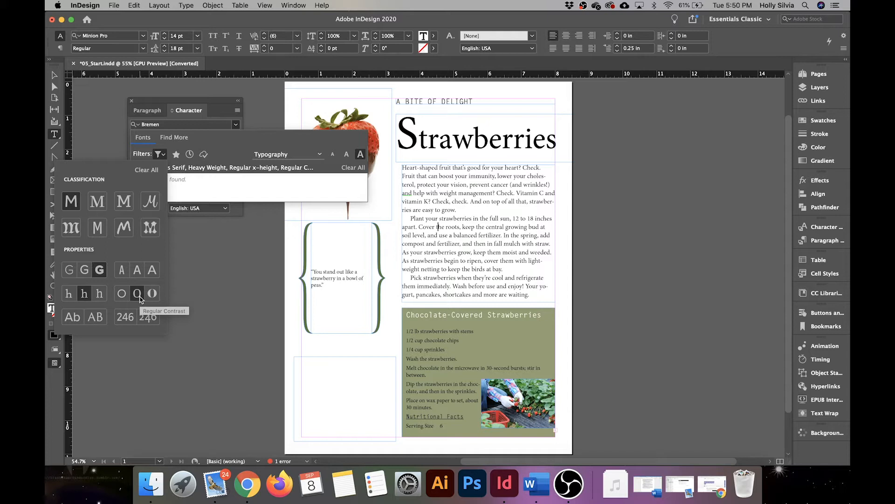
{"action": "left_click", "coordinate": [138, 293]}
{"action": "left_click", "coordinate": [85, 294]}
{"action": "left_click", "coordinate": [99, 273]}
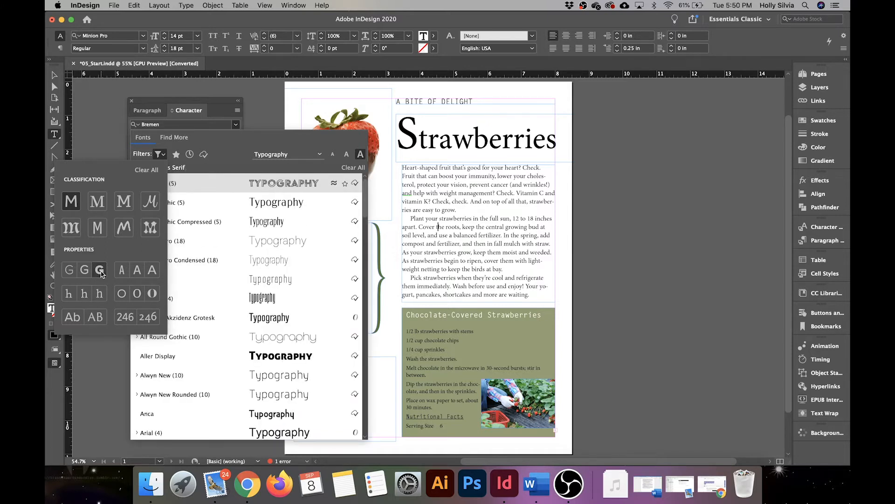
{"action": "left_click", "coordinate": [98, 204]}
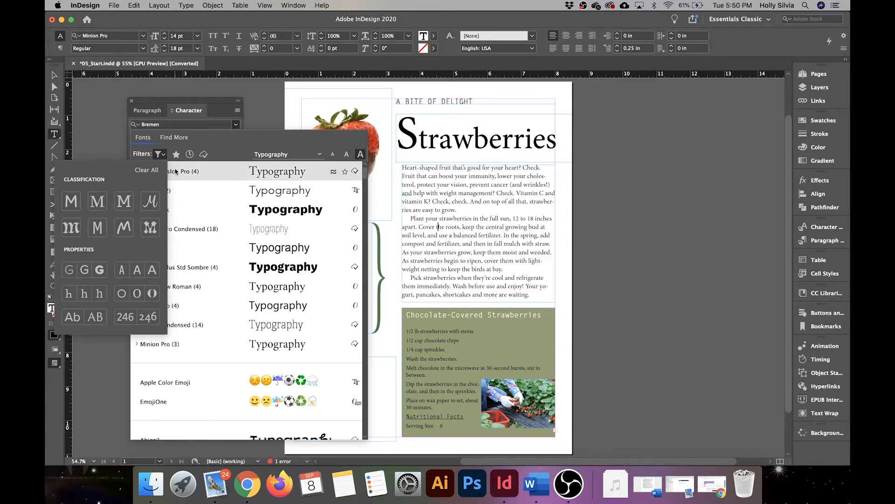
Browse the additional Adobe fonts, look at their classification and property filters, and return to the installed fonts
{"action": "left_click", "coordinate": [169, 138]}
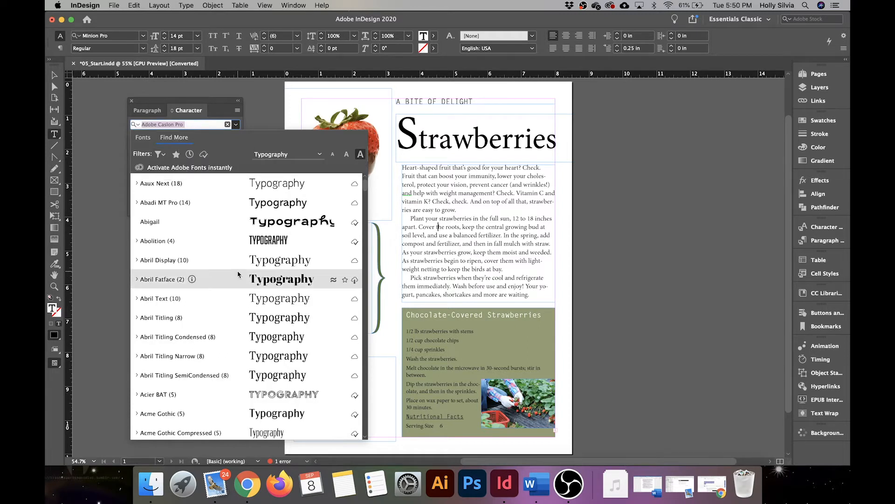
{"action": "scroll", "coordinate": [238, 274], "scroll_direction": "down", "scroll_amount": 15}
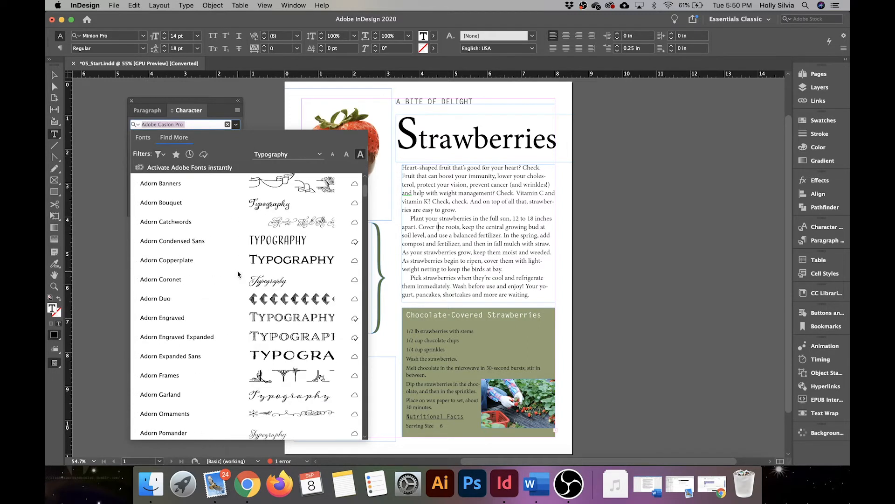
{"action": "scroll", "coordinate": [238, 275], "scroll_direction": "up", "scroll_amount": 15}
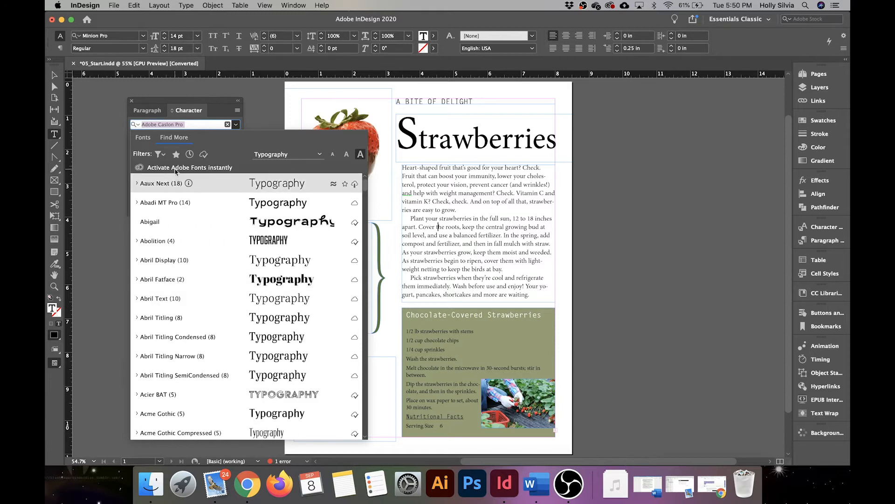
{"action": "left_click", "coordinate": [160, 155]}
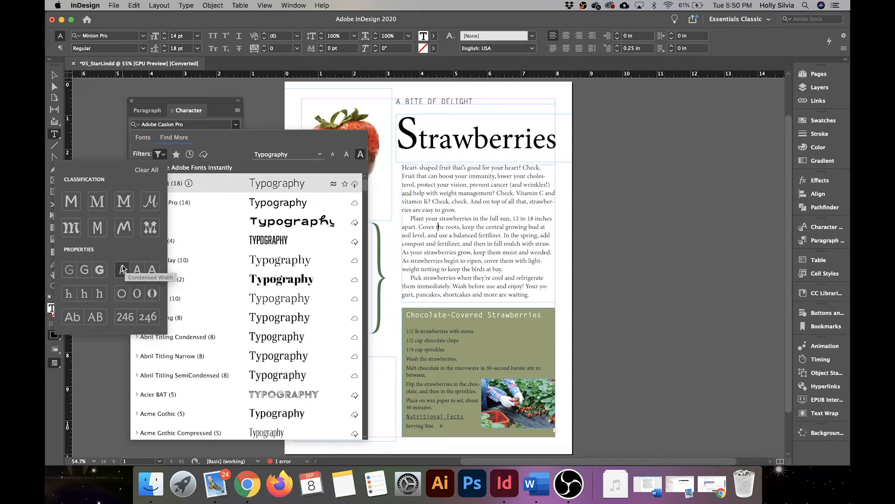
{"action": "left_click", "coordinate": [144, 141]}
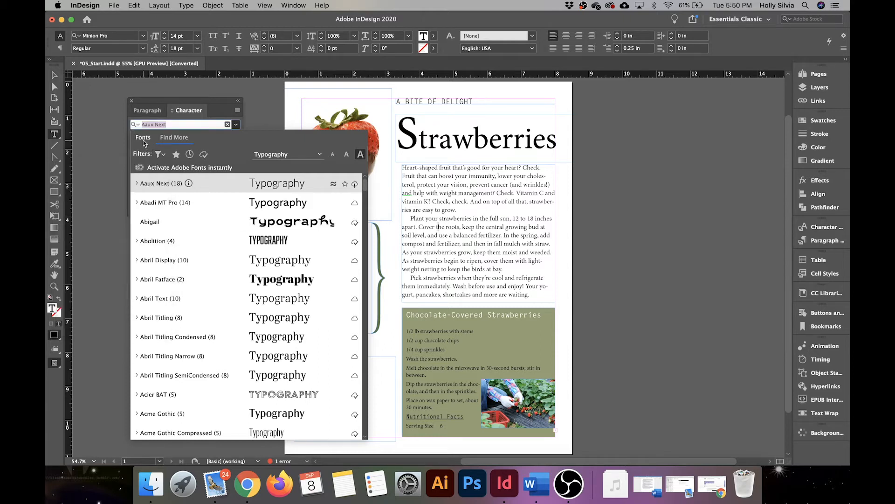
{"action": "left_click", "coordinate": [143, 139]}
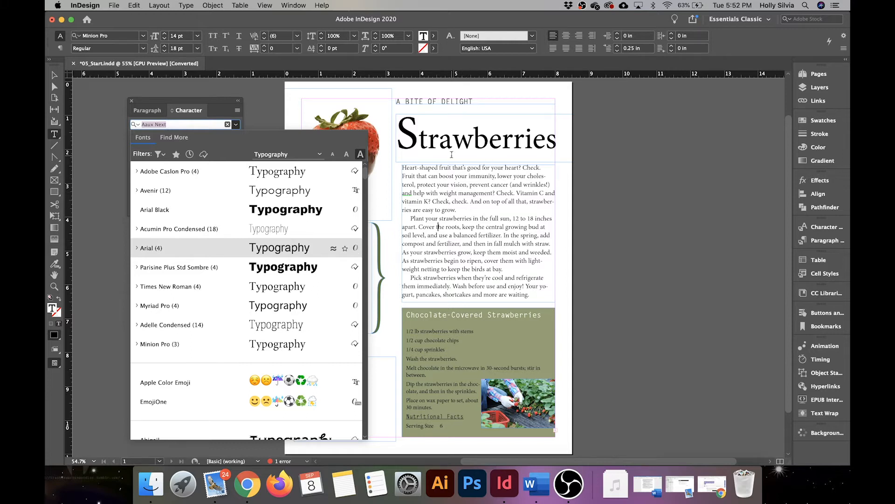
Select the whole page title "Strawberries" and bring up the fonts available for it
{"action": "left_click", "coordinate": [457, 135]}
{"action": "left_click", "coordinate": [456, 136]}
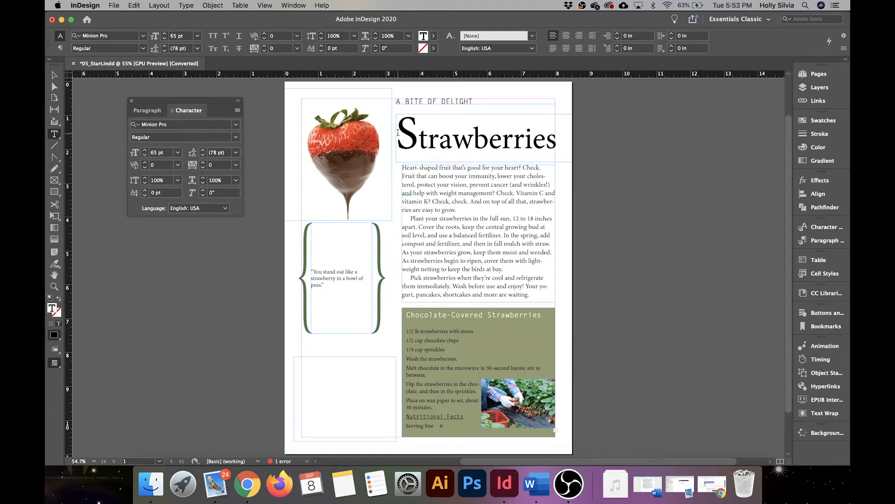
{"action": "left_click_drag", "start_coordinate": [398, 132], "coordinate": [572, 154]}
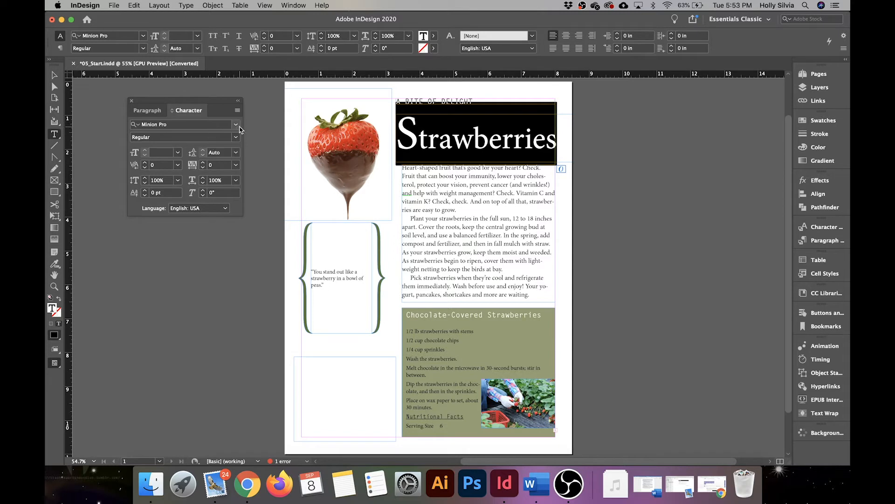
{"action": "left_click", "coordinate": [236, 125]}
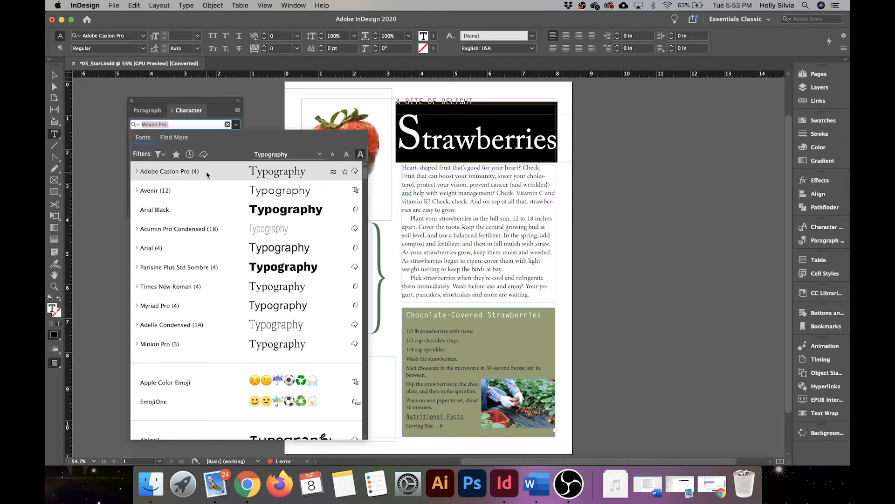
Preview the "athel" font matches on the title, clear the search, and set the title's font to Adobe Caslon Pro
{"action": "type", "text": "athel"}
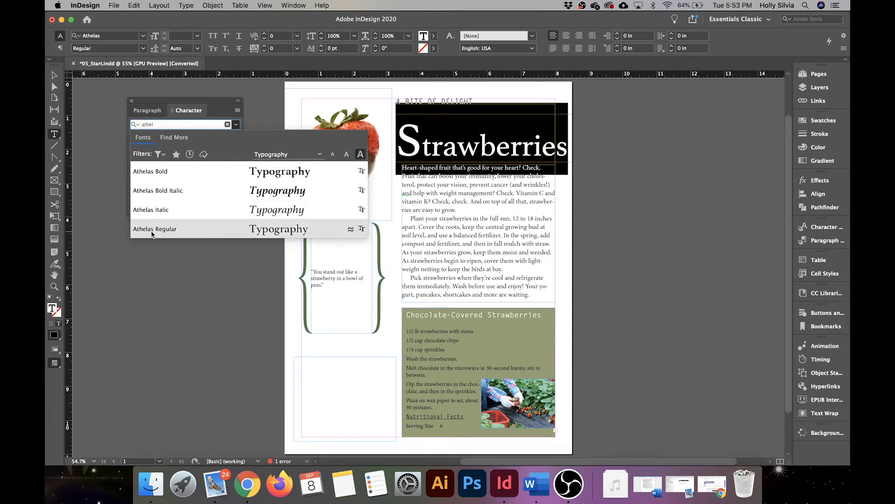
{"action": "key", "text": "Up"}
{"action": "key", "text": "Up"}
{"action": "key", "text": "Up"}
{"action": "key", "text": "BackSpace"}
{"action": "key", "text": "BackSpace"}
{"action": "key", "text": "BackSpace"}
{"action": "key", "text": "BackSpace"}
{"action": "key", "text": "BackSpace"}
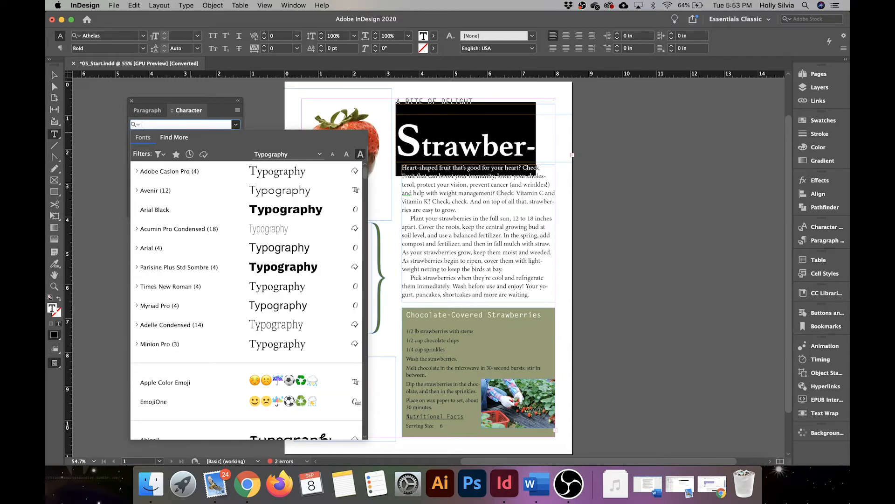
{"action": "left_click", "coordinate": [203, 173]}
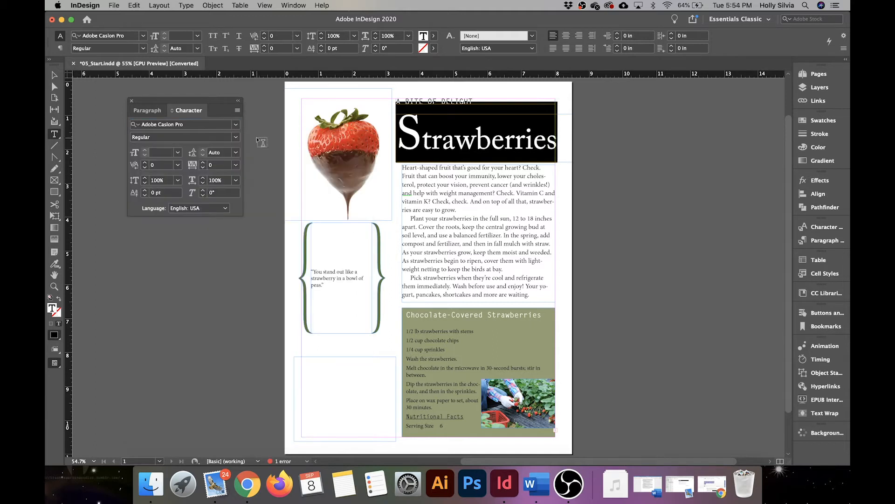
Try the ornamental alternate glyph on the title's initial S, undo it, and set the letter's style to Bold Italic
{"action": "left_click", "coordinate": [420, 137]}
{"action": "left_click_drag", "start_coordinate": [417, 139], "coordinate": [400, 140]}
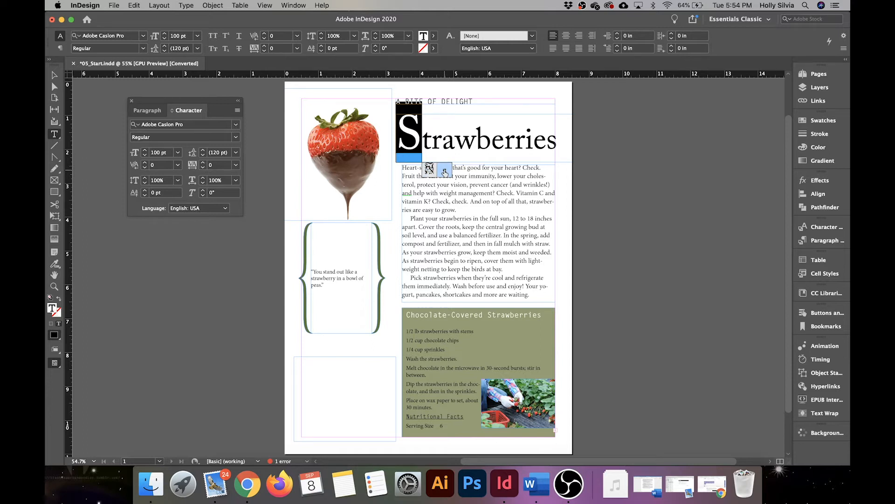
{"action": "left_click", "coordinate": [429, 169]}
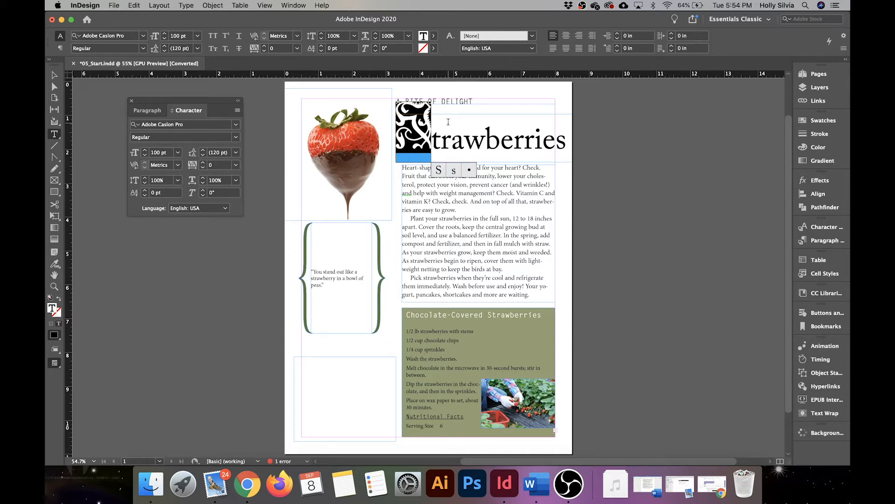
{"action": "key", "text": "super+z"}
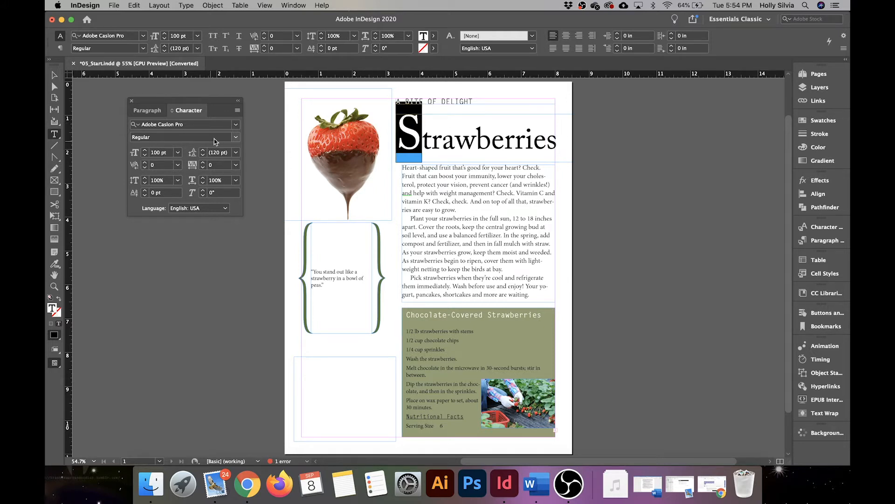
{"action": "left_click", "coordinate": [236, 137]}
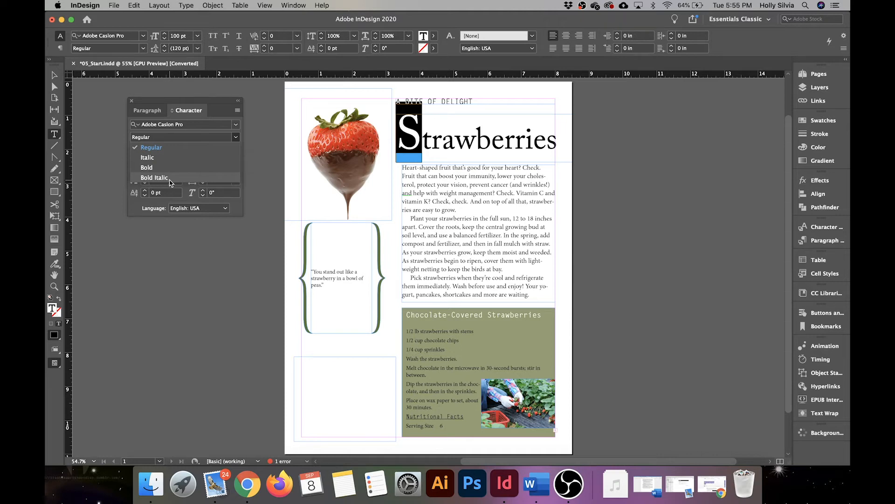
{"action": "left_click", "coordinate": [154, 177]}
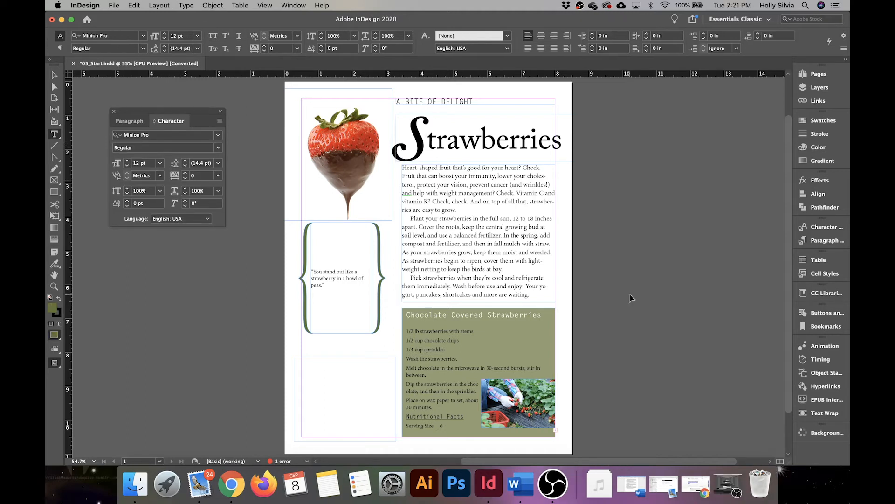
Select the entire pull quote "You stand out like a strawberry in a bowl of peas." between the green braces
{"action": "key", "text": "super+2"}
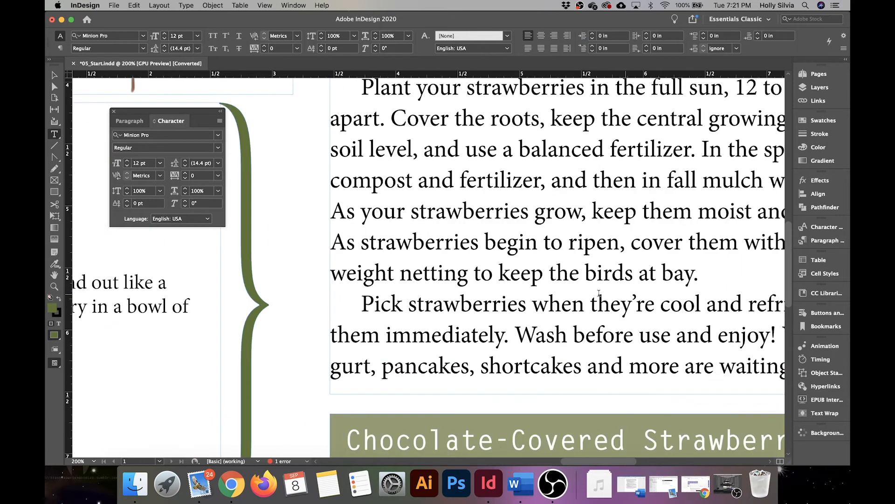
{"action": "key", "text": "super+minus"}
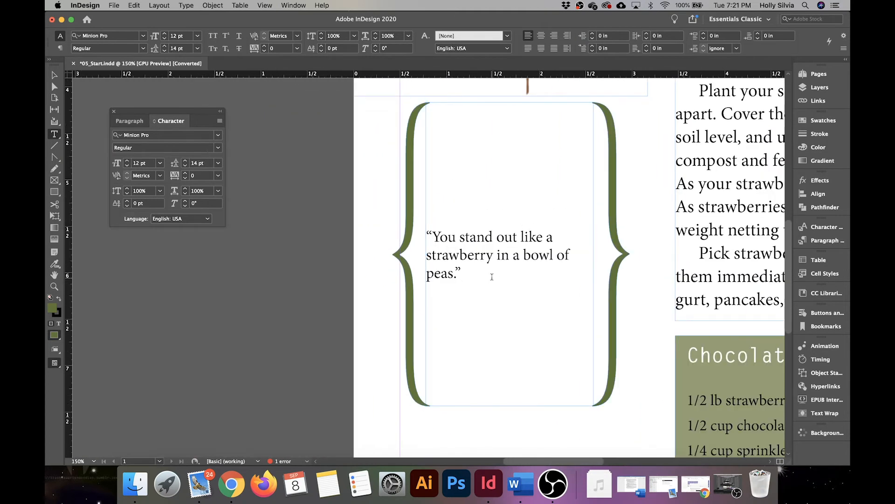
{"action": "left_click_drag", "start_coordinate": [462, 276], "coordinate": [423, 231]}
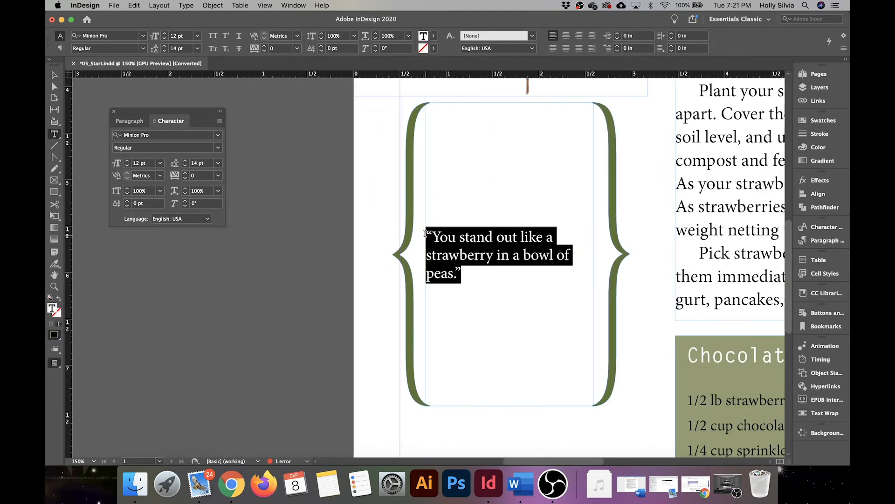
{"action": "left_click", "coordinate": [500, 278]}
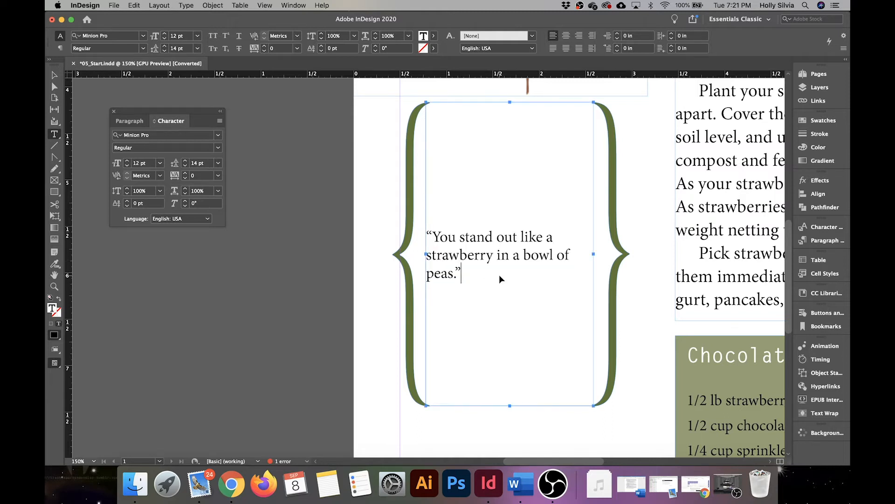
{"action": "key", "text": "super+a"}
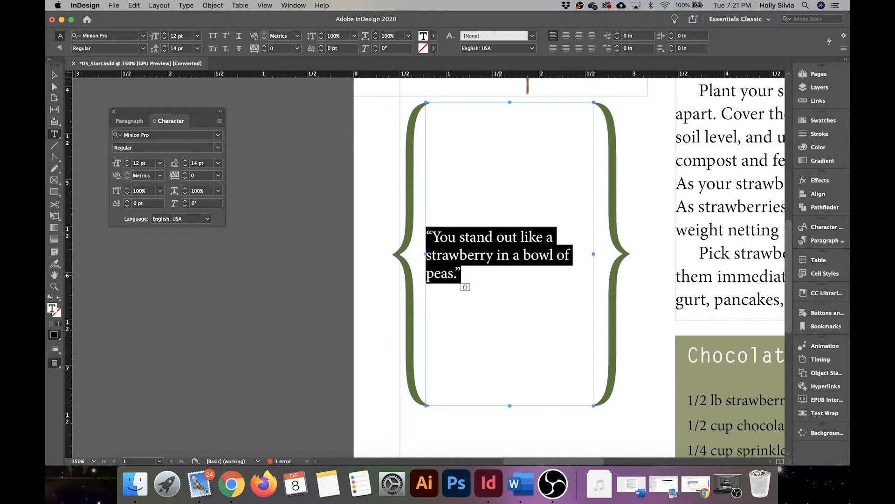
{"action": "left_click", "coordinate": [497, 271]}
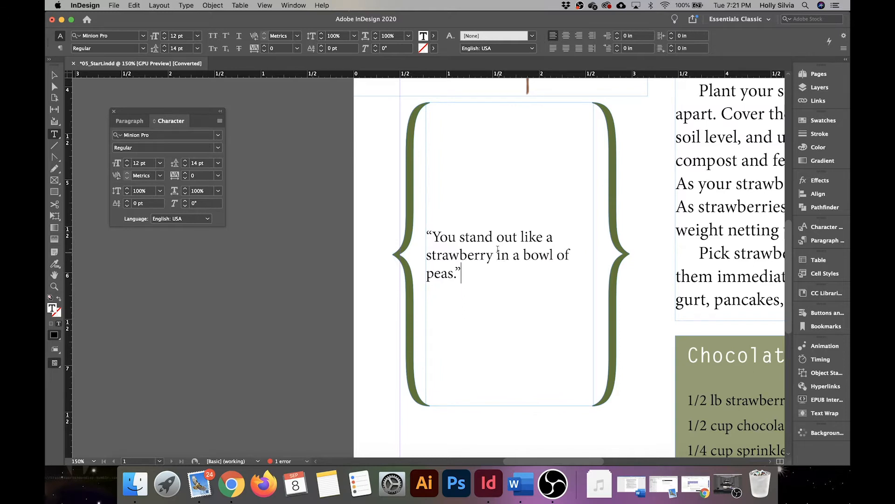
{"action": "left_click", "coordinate": [495, 255]}
{"action": "triple_click", "coordinate": [496, 255]}
{"action": "left_click", "coordinate": [495, 257]}
{"action": "triple_click", "coordinate": [496, 259]}
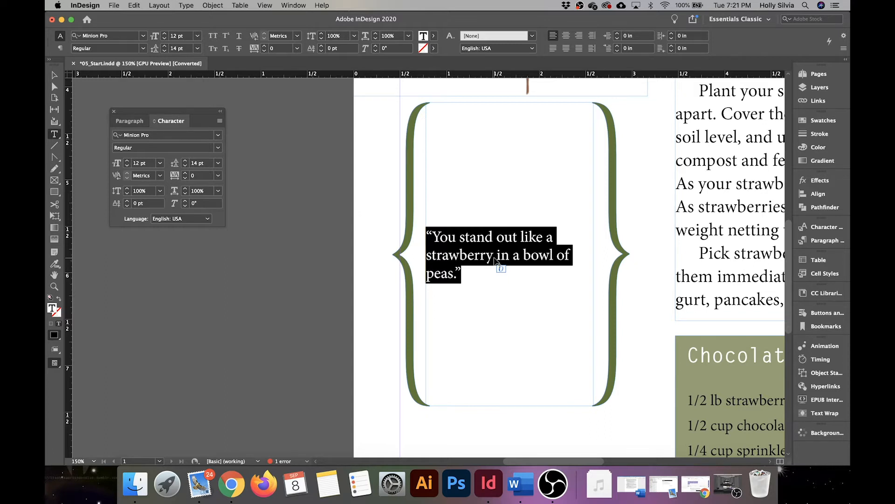
Set the selected pull quote's font to Adobe Caslon Pro with the Bold Italic style
{"action": "left_click", "coordinate": [156, 136]}
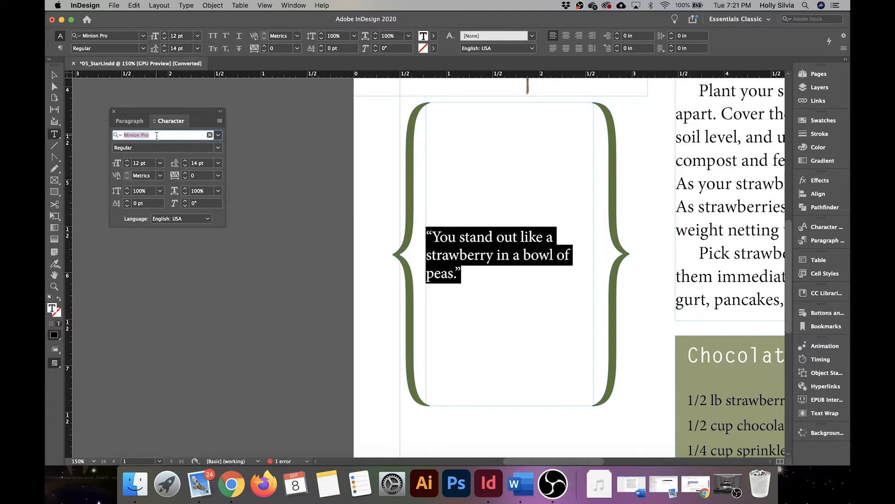
{"action": "type", "text": "adobe"}
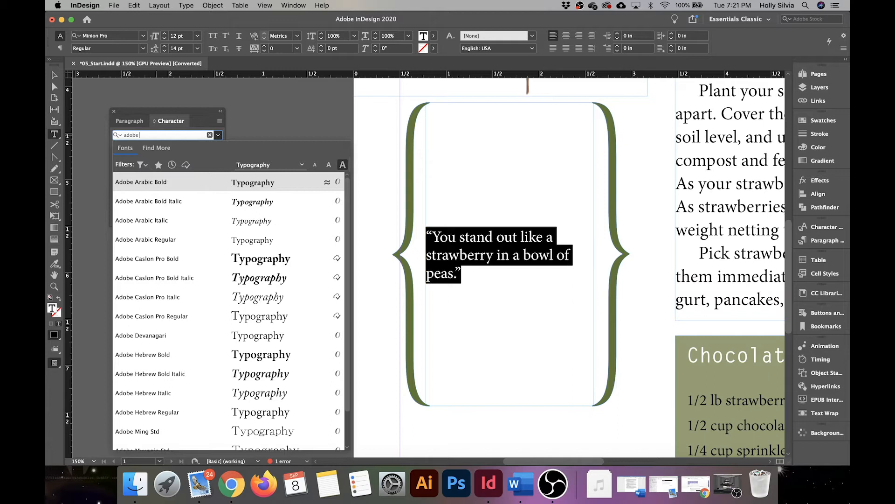
{"action": "type", "text": " cas"}
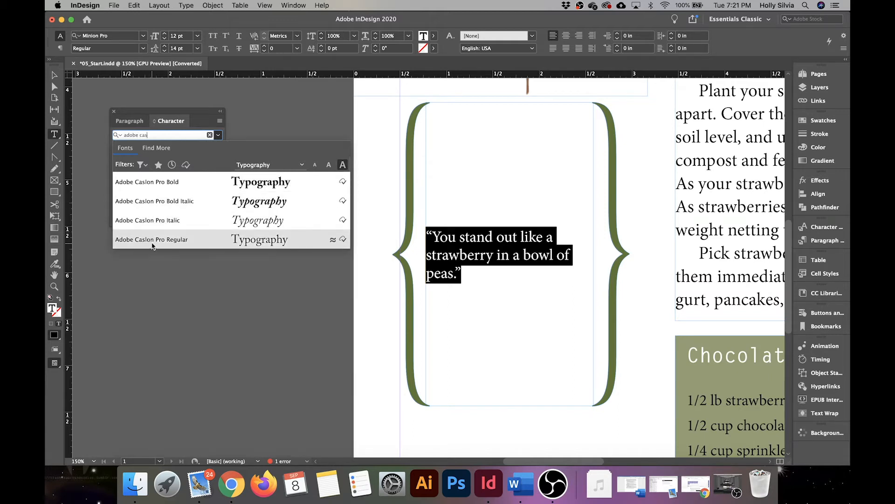
{"action": "left_click", "coordinate": [151, 241]}
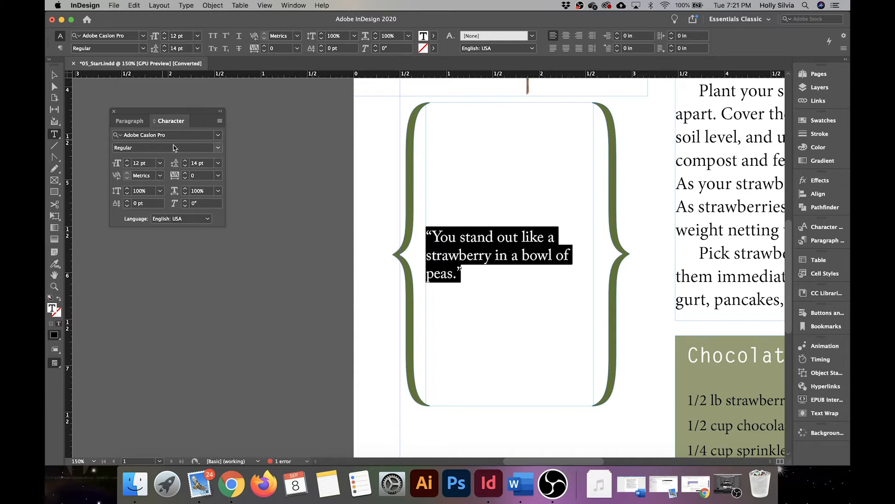
{"action": "left_click", "coordinate": [218, 149]}
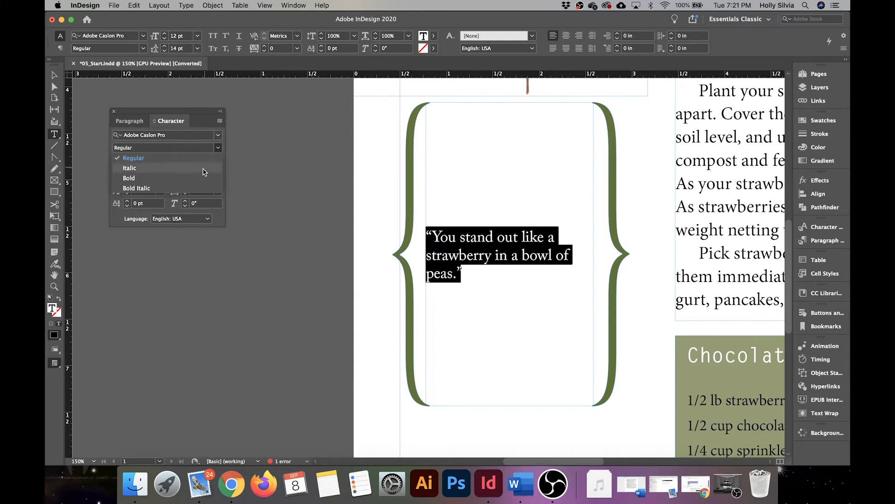
{"action": "left_click", "coordinate": [181, 190]}
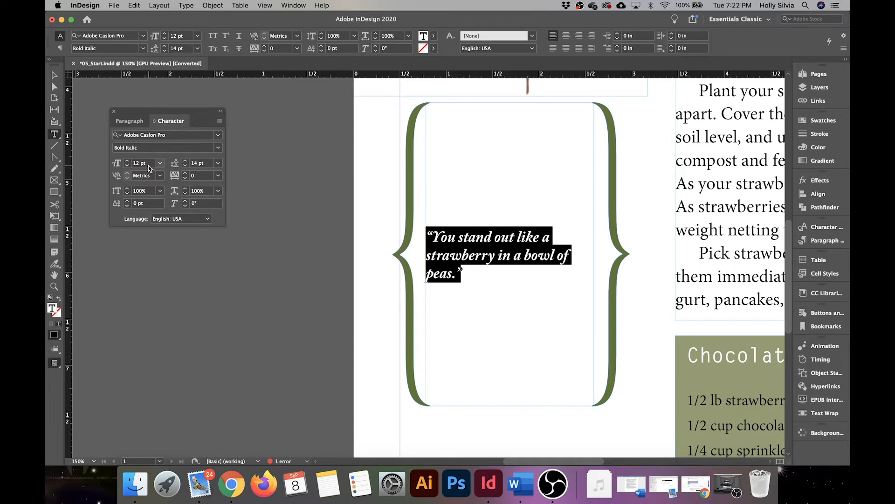
Set the pull quote's font size to 24 pt and its leading to 35 pt
{"action": "left_click", "coordinate": [149, 165]}
{"action": "key", "text": "Delete"}
{"action": "key", "text": "Delete"}
{"action": "key", "text": "Delete"}
{"action": "type", "text": "24"}
{"action": "left_click", "coordinate": [196, 163]}
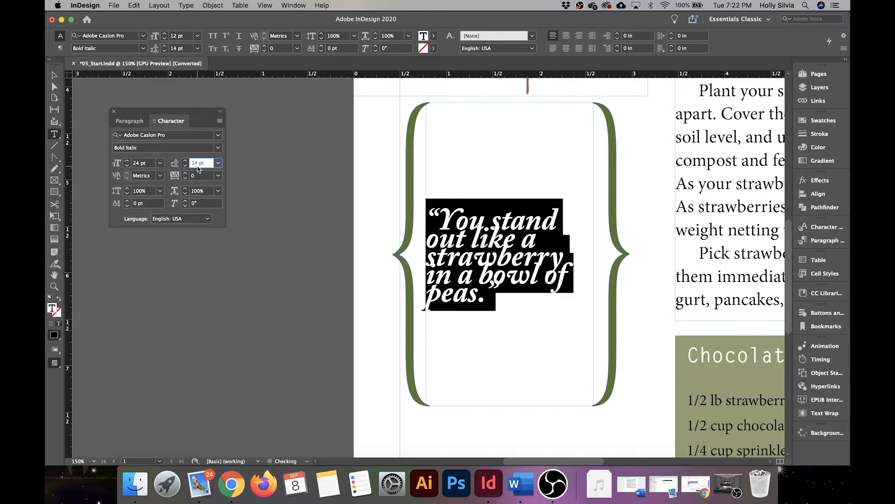
{"action": "left_click", "coordinate": [195, 162]}
{"action": "key", "text": "BackSpace"}
{"action": "key", "text": "BackSpace"}
{"action": "type", "text": "35"}
{"action": "left_click", "coordinate": [149, 166]}
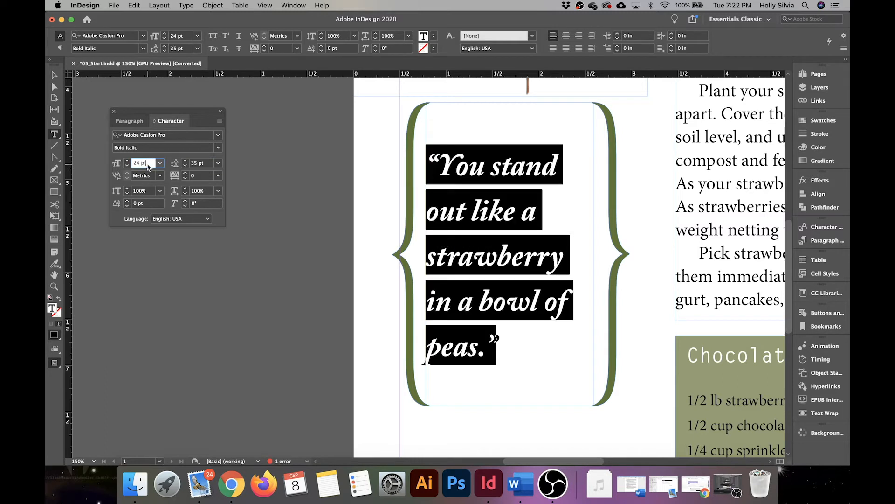
Turn the OpenType Swash feature off for the pull quote to compare the lettering, and turn it back on
{"action": "left_click", "coordinate": [219, 122]}
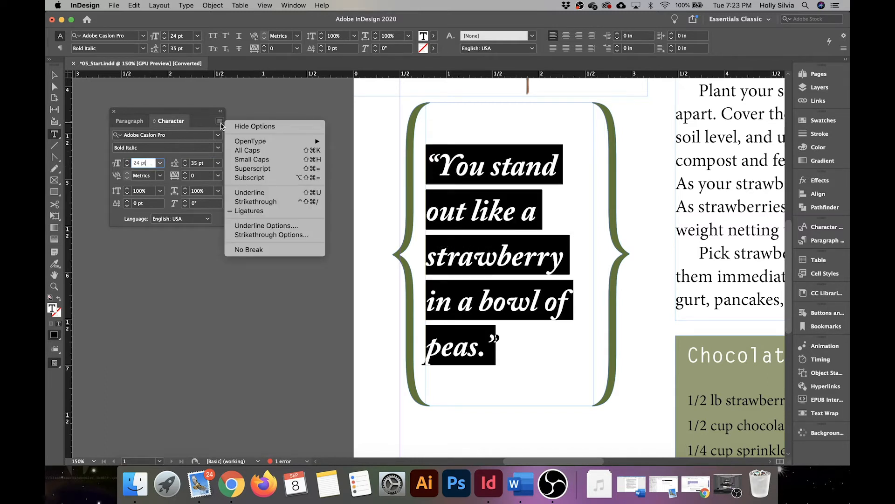
{"action": "mouse_move", "coordinate": [254, 143]}
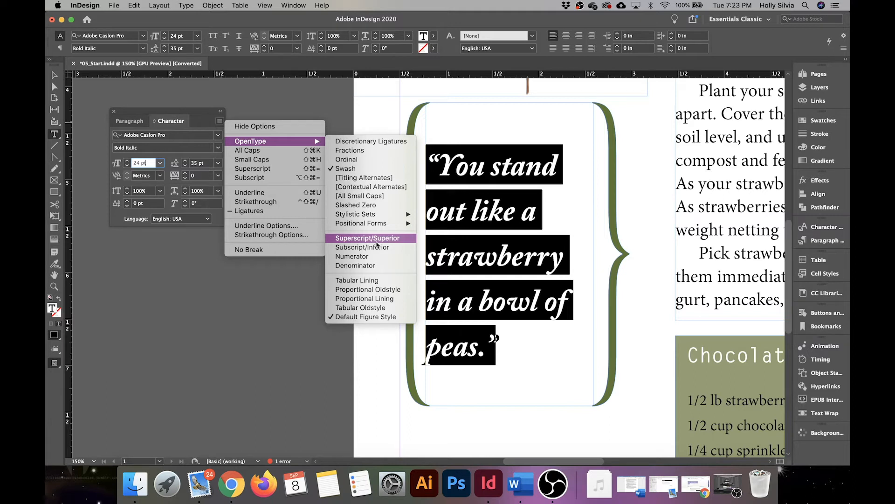
{"action": "left_click", "coordinate": [341, 169]}
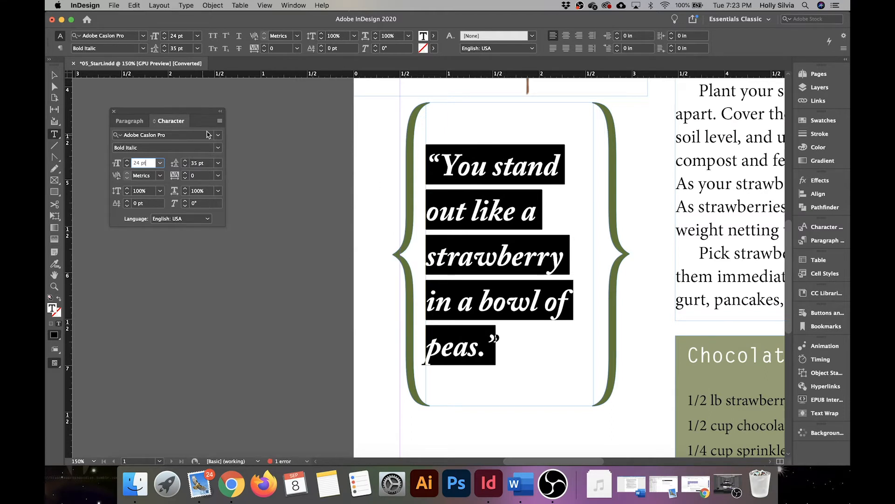
{"action": "left_click", "coordinate": [222, 122]}
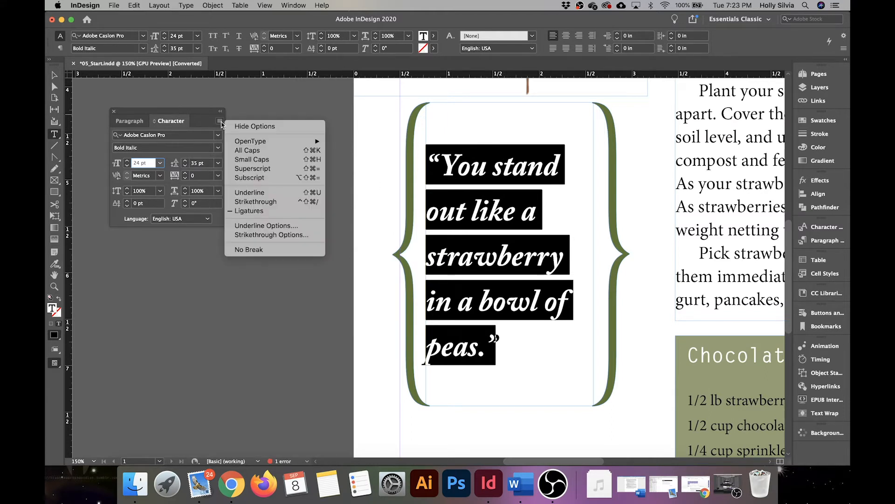
{"action": "left_click", "coordinate": [336, 169]}
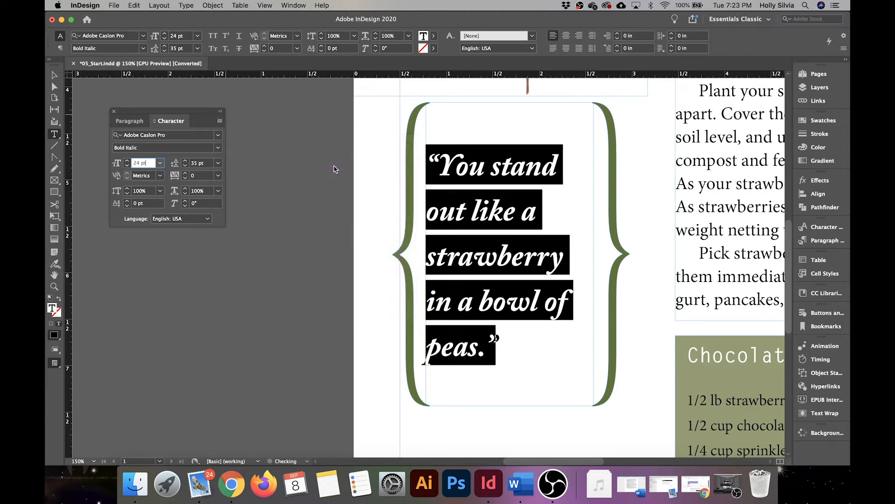
Apply OpenType Discretionary Ligatures to the pull quote and leave text editing
{"action": "left_click", "coordinate": [219, 121]}
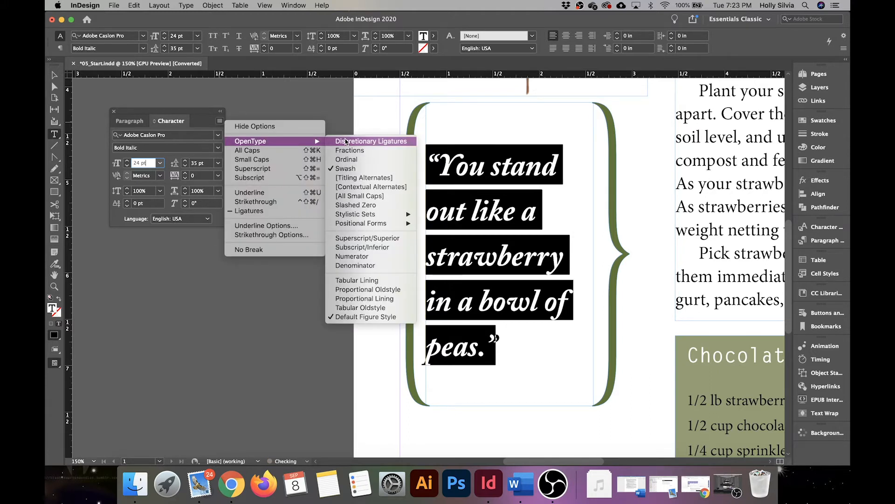
{"action": "left_click", "coordinate": [346, 140]}
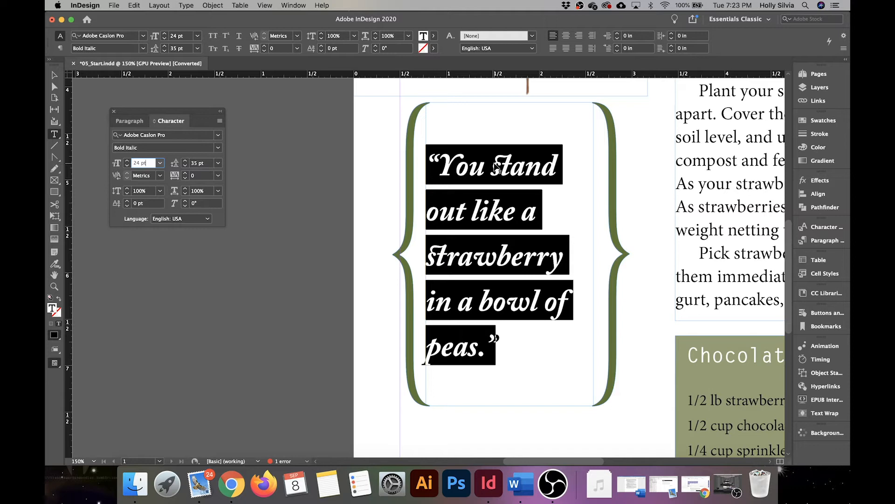
{"action": "left_click", "coordinate": [55, 74]}
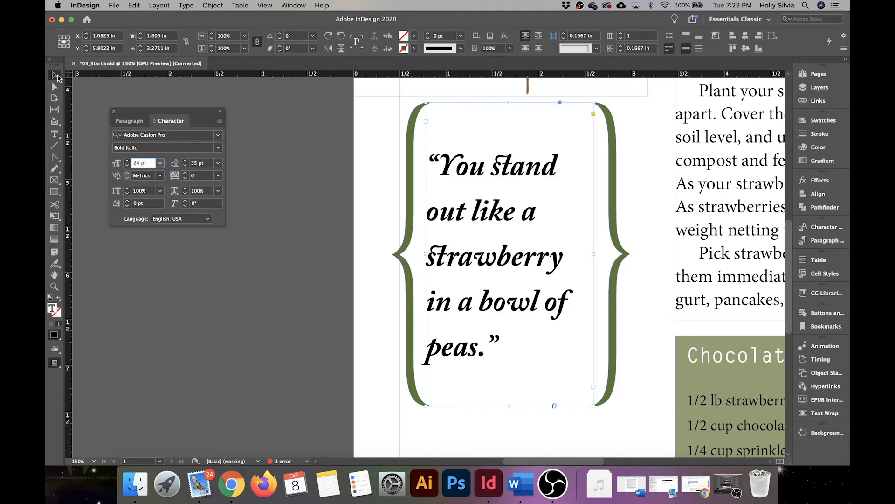
Place the text cursor in the empty text frame below the pull quote
{"action": "scroll", "coordinate": [471, 235], "scroll_direction": "down", "scroll_amount": 10}
{"action": "scroll", "coordinate": [471, 236], "scroll_direction": "right", "scroll_amount": 5}
{"action": "scroll", "coordinate": [471, 235], "scroll_direction": "up", "scroll_amount": 5}
{"action": "scroll", "coordinate": [471, 235], "scroll_direction": "left", "scroll_amount": 2}
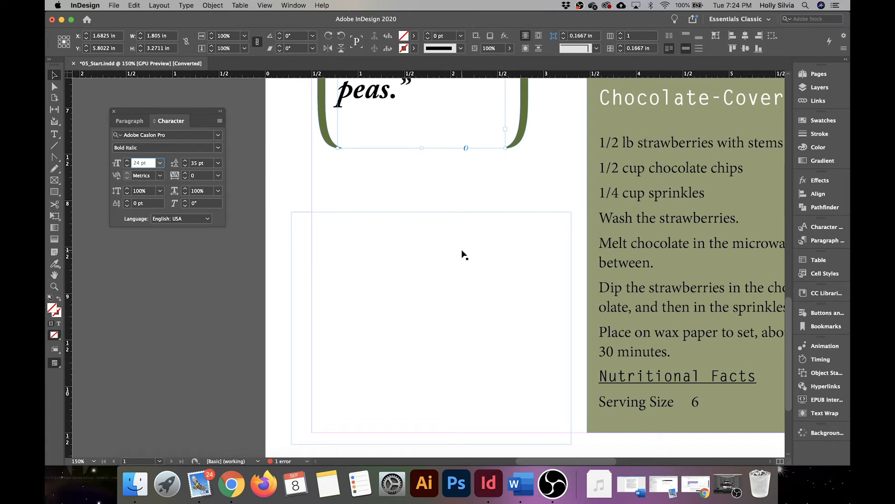
{"action": "left_click", "coordinate": [410, 253]}
{"action": "double_click", "coordinate": [410, 253]}
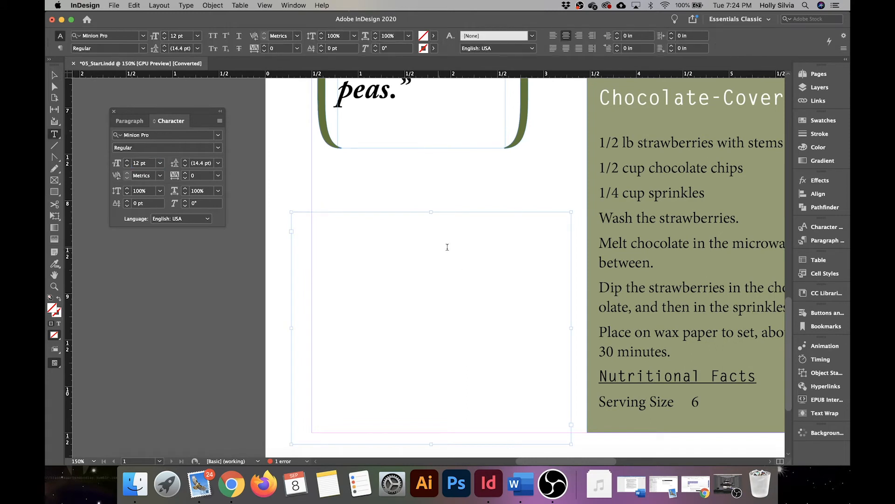
{"action": "scroll", "coordinate": [448, 247], "scroll_direction": "up", "scroll_amount": 3}
{"action": "scroll", "coordinate": [448, 247], "scroll_direction": "down", "scroll_amount": 4}
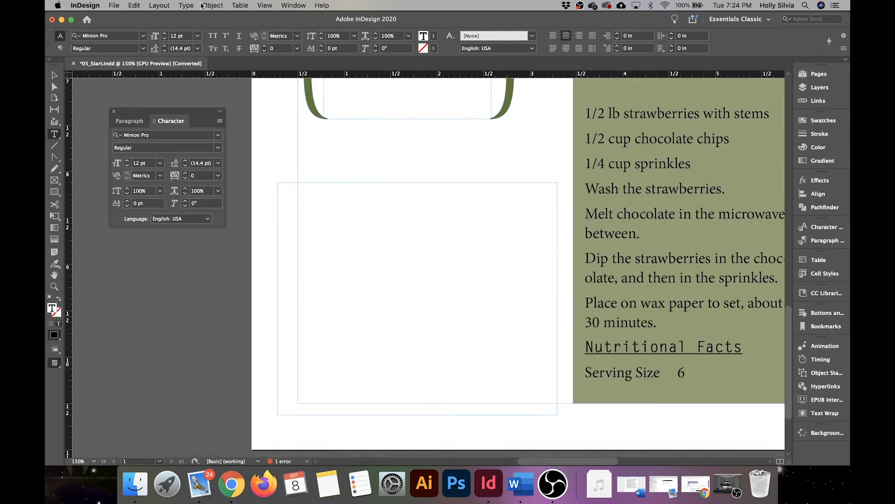
Display the Ornaments glyphs of Minion Pro and insert the swirled heart-like ornament in the empty frame
{"action": "left_click", "coordinate": [187, 6]}
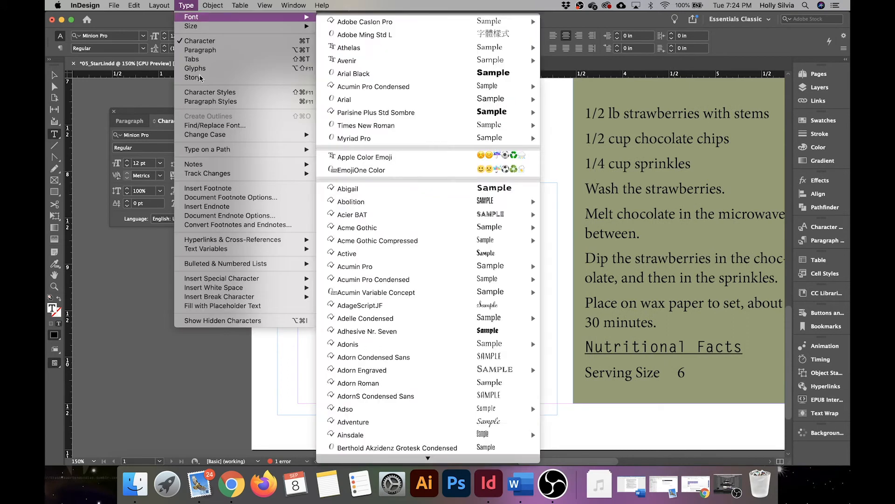
{"action": "left_click", "coordinate": [198, 70]}
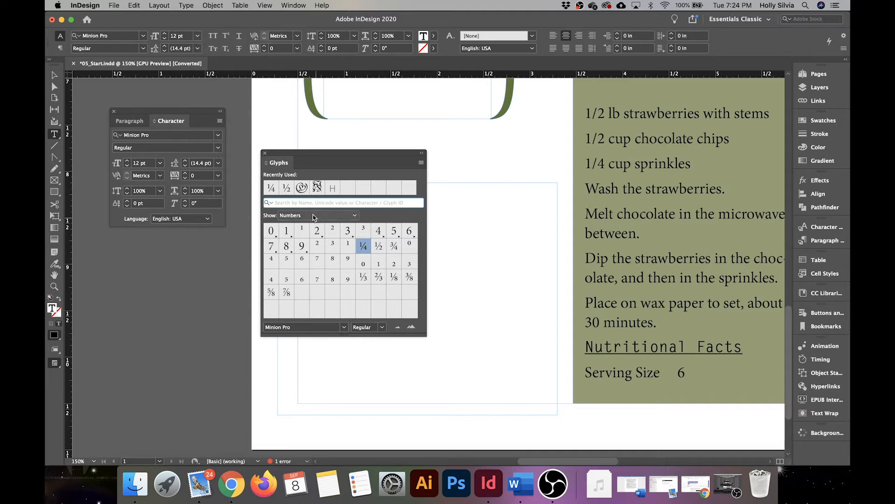
{"action": "left_click", "coordinate": [355, 216]}
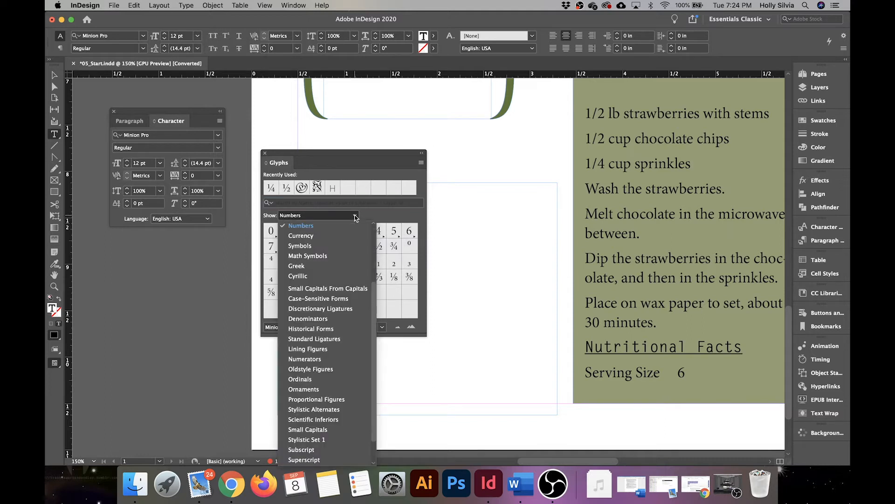
{"action": "left_click", "coordinate": [300, 389]}
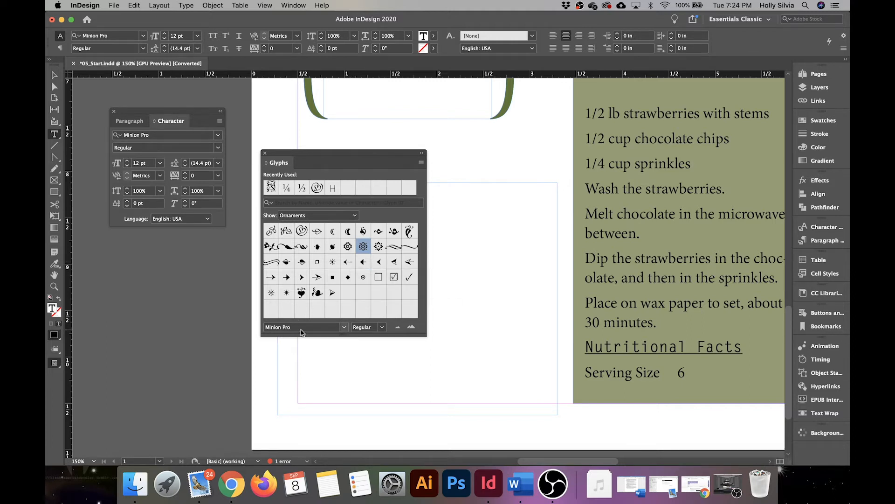
{"action": "double_click", "coordinate": [301, 231]}
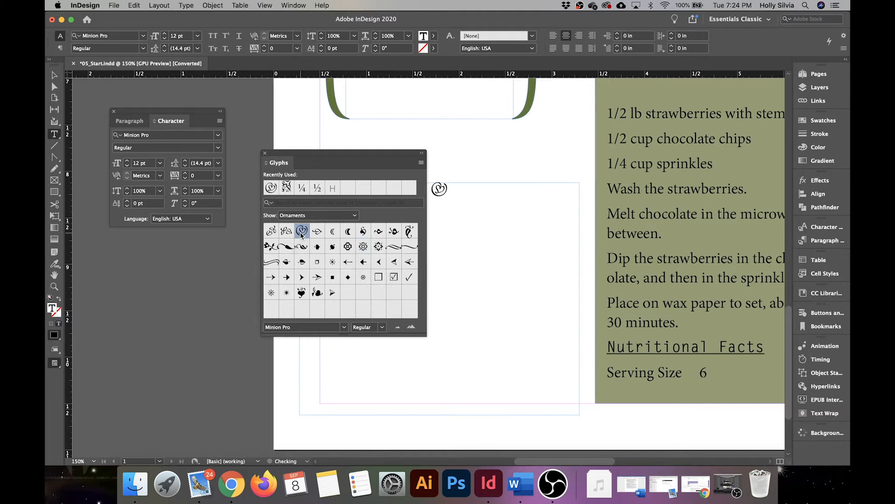
Select the heart ornament in the frame below the pull quote and set its text fill to Strawberry Red
{"action": "left_click_drag", "start_coordinate": [372, 155], "coordinate": [249, 159]}
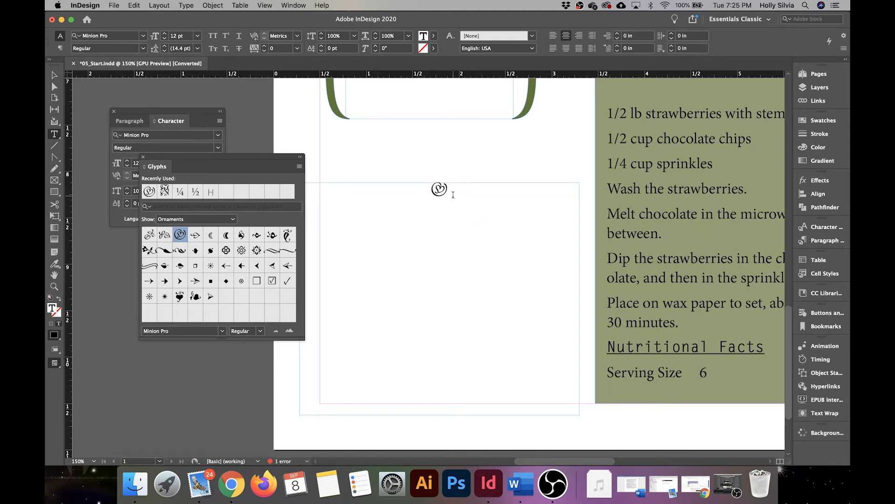
{"action": "left_click_drag", "start_coordinate": [453, 194], "coordinate": [431, 193]}
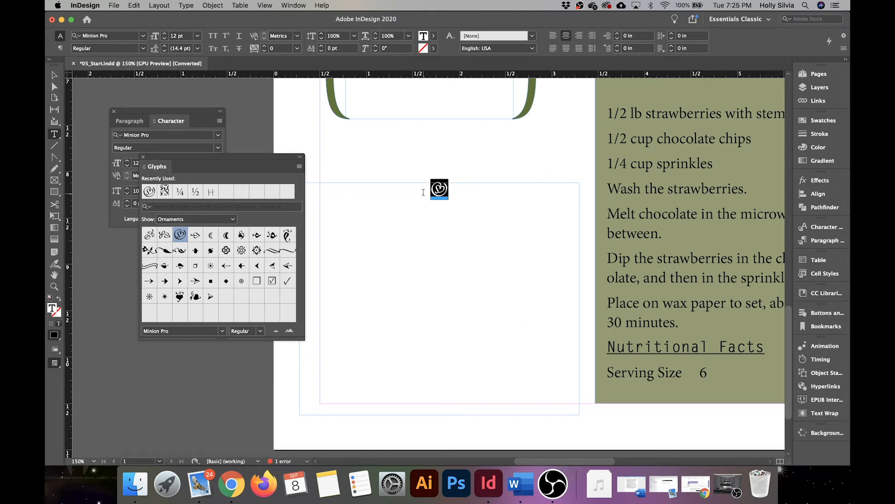
{"action": "left_click_drag", "start_coordinate": [208, 160], "coordinate": [164, 247]}
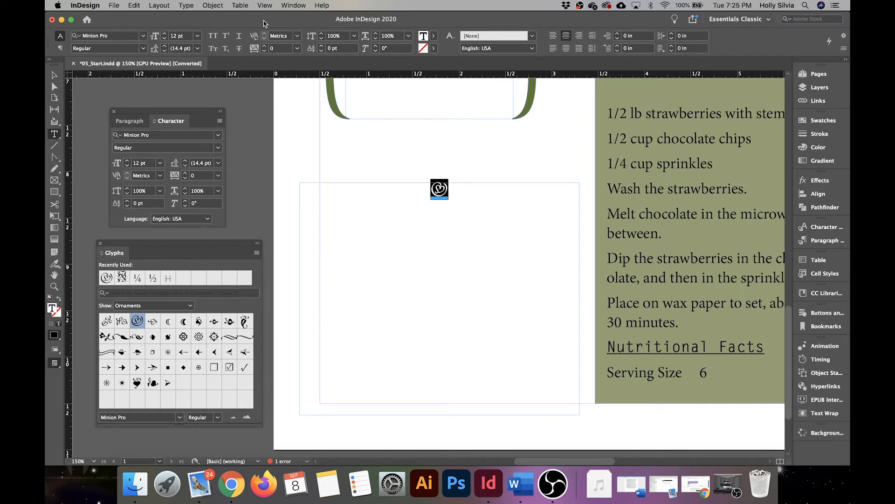
{"action": "left_click", "coordinate": [298, 6]}
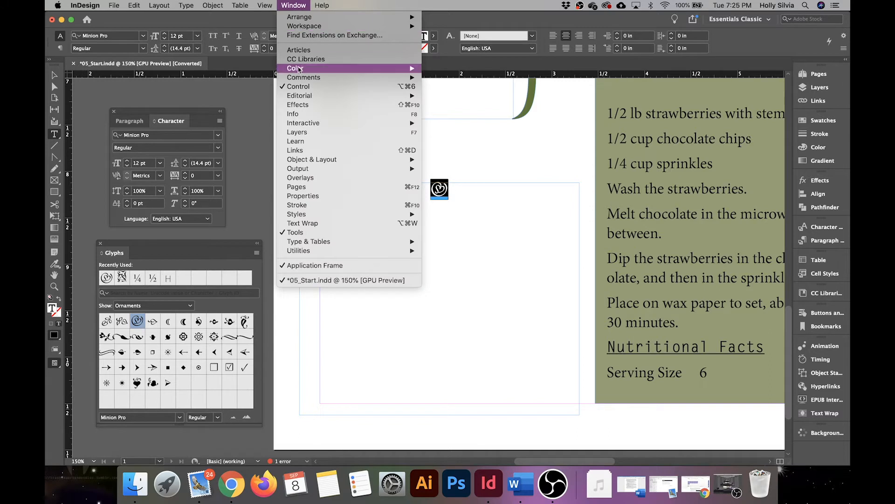
{"action": "left_click", "coordinate": [304, 197]}
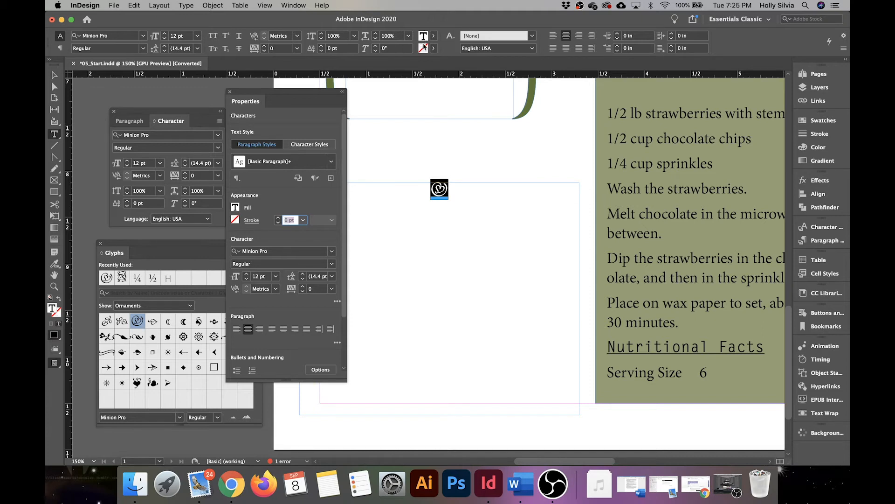
{"action": "left_click", "coordinate": [433, 36]}
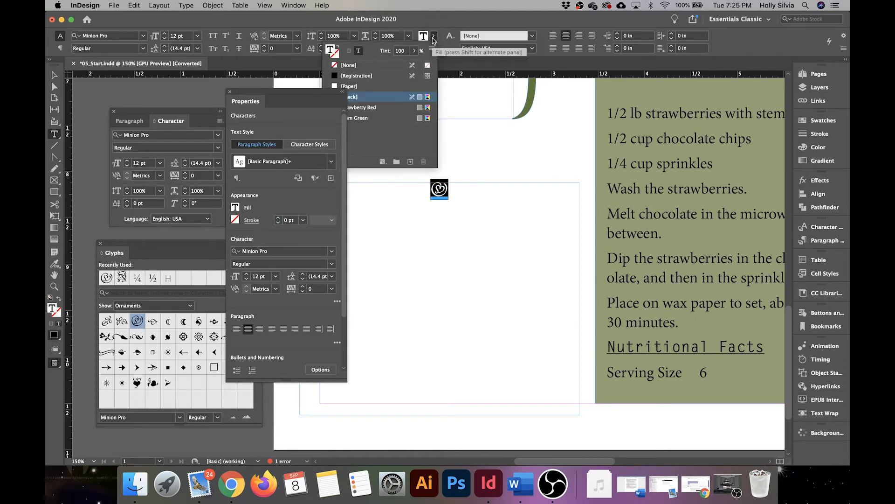
{"action": "left_click", "coordinate": [433, 39]}
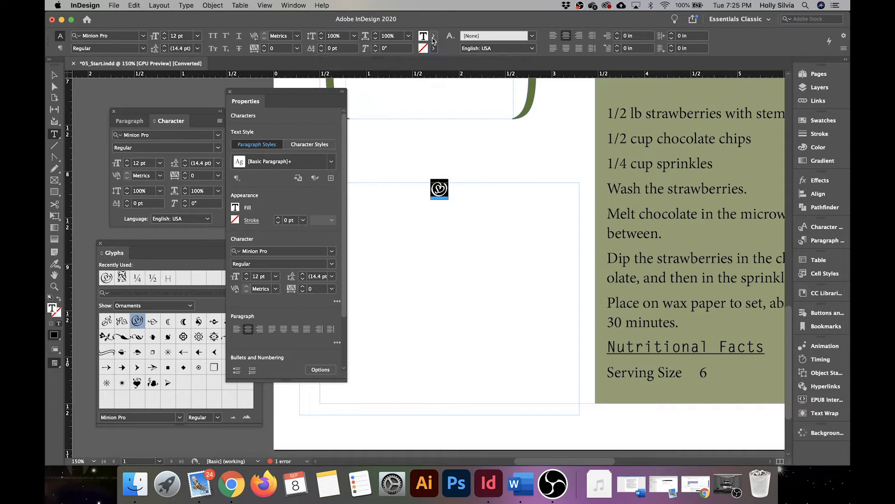
{"action": "left_click", "coordinate": [236, 208]}
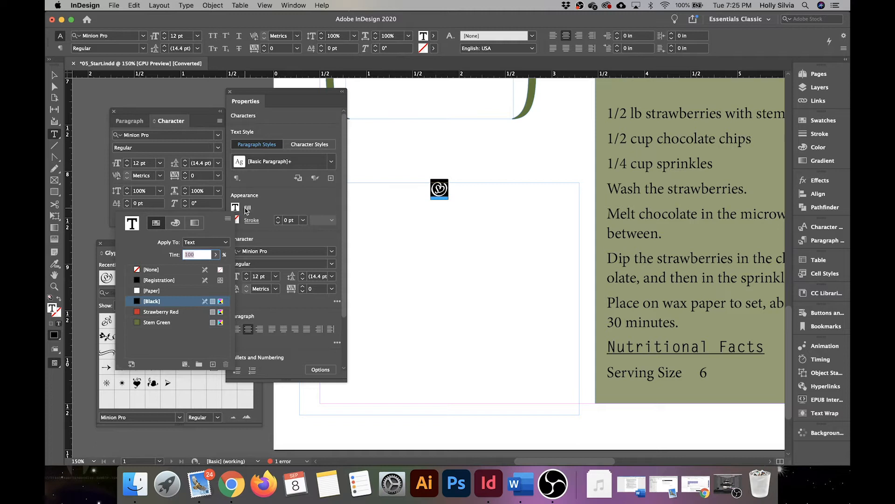
{"action": "left_click", "coordinate": [164, 312]}
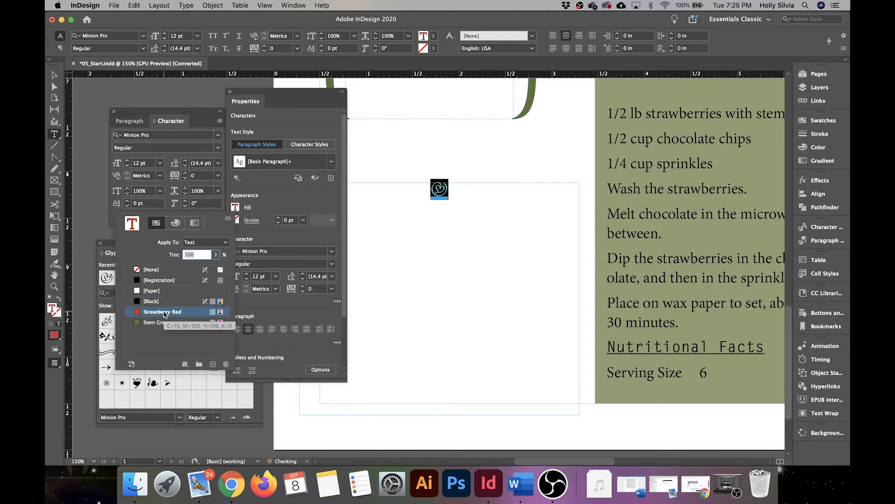
Apply the Stem Green swatch as the stroke colour of the selected ornament
{"action": "left_click", "coordinate": [253, 221]}
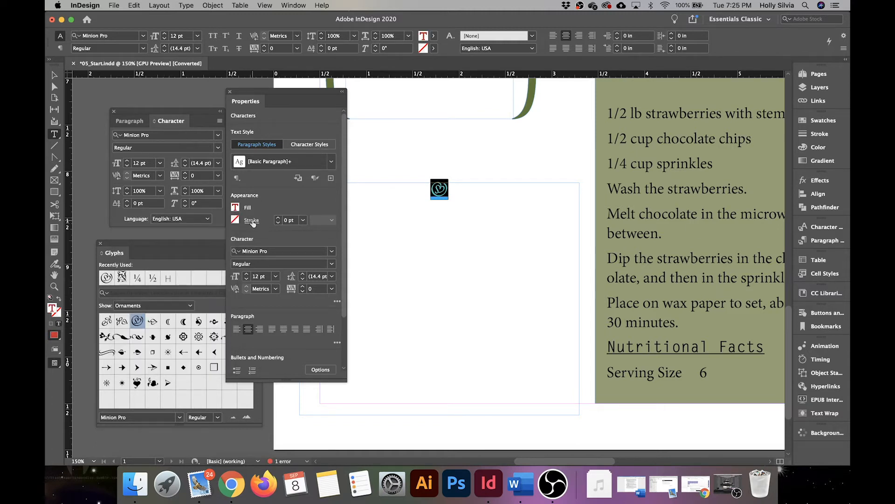
{"action": "left_click", "coordinate": [252, 222]}
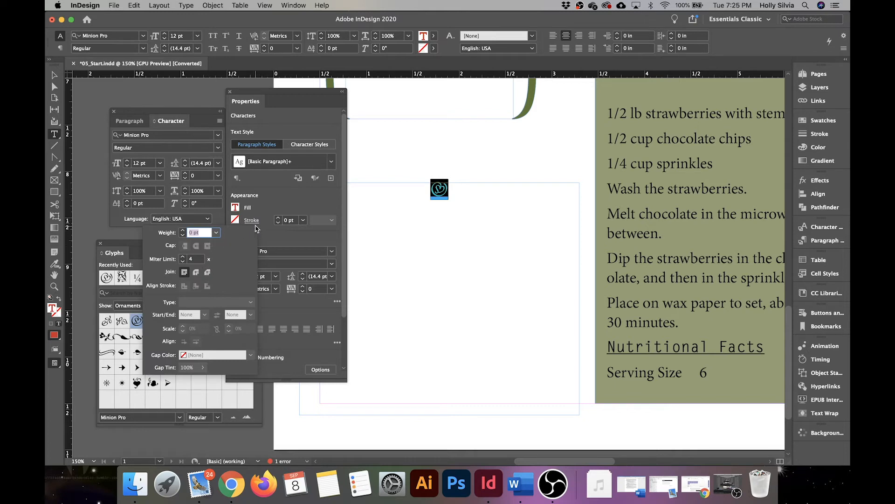
{"action": "left_click", "coordinate": [236, 220]}
{"action": "left_click", "coordinate": [236, 220]}
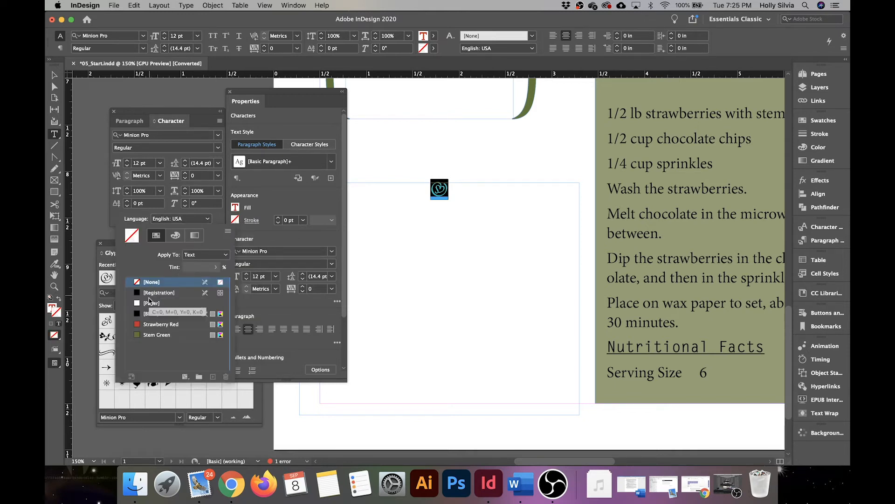
{"action": "left_click", "coordinate": [147, 335]}
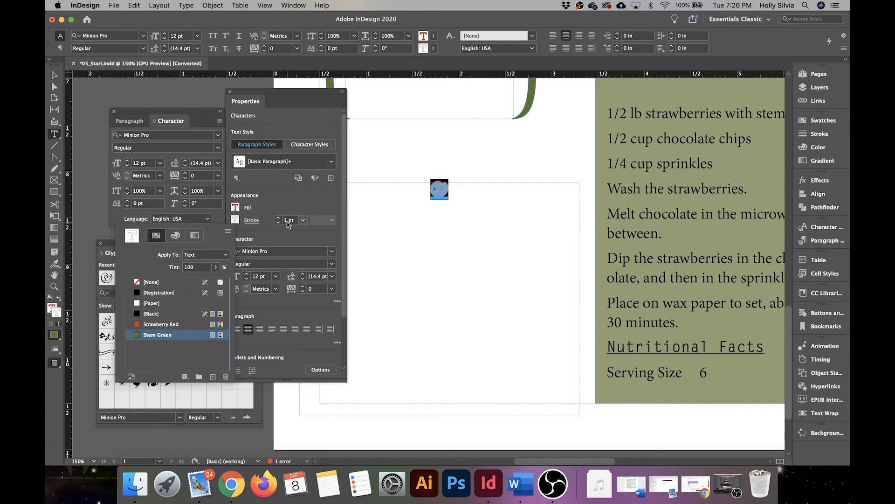
Enlarge the ornament to a font size of 122 pt and leave text editing
{"action": "left_click", "coordinate": [259, 277]}
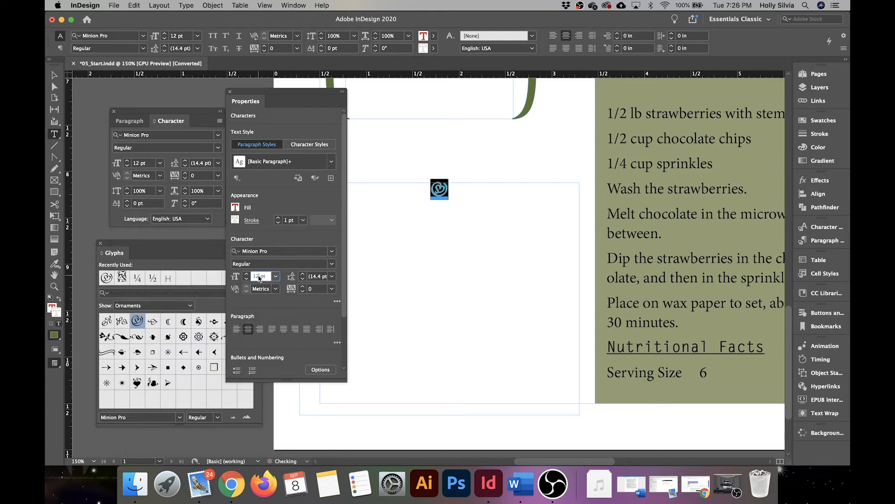
{"action": "key", "text": "BackSpace"}
{"action": "type", "text": "122"}
{"action": "left_click", "coordinate": [317, 290]}
{"action": "key", "text": "Return"}
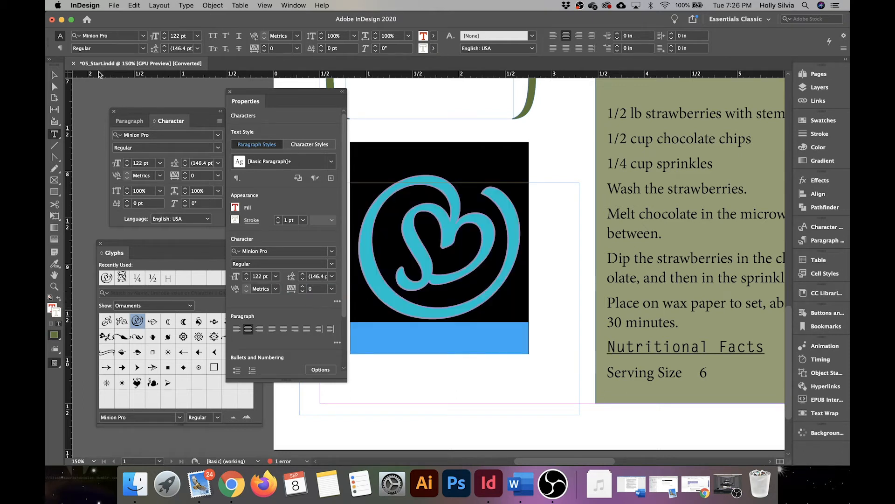
{"action": "left_click", "coordinate": [54, 75]}
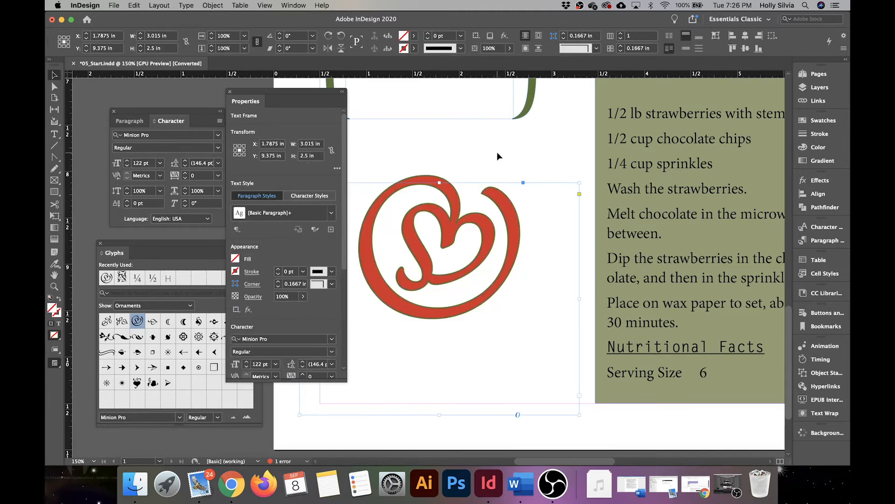
Replace the typed 1/2 in the "lb strawberries with stems" line with the ½ glyph from the Numbers set of Minion Pro
{"action": "scroll", "coordinate": [645, 171], "scroll_direction": "right", "scroll_amount": 5}
{"action": "scroll", "coordinate": [645, 170], "scroll_direction": "up", "scroll_amount": 1}
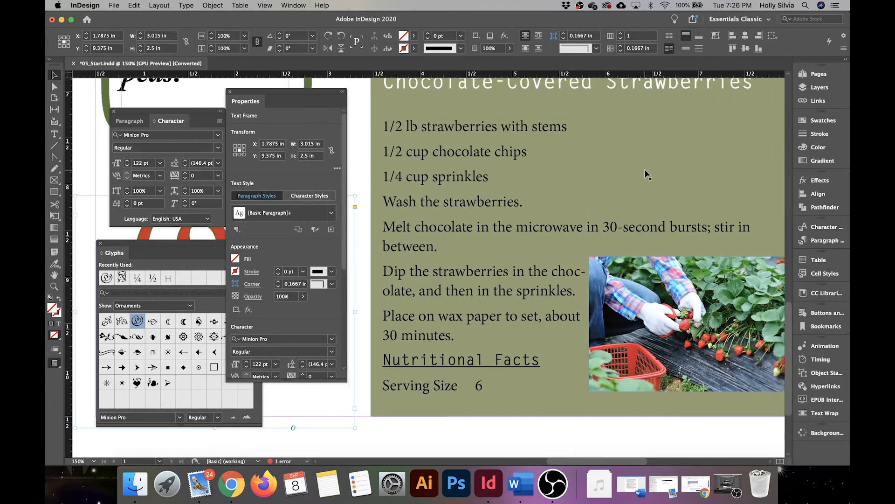
{"action": "scroll", "coordinate": [645, 171], "scroll_direction": "up", "scroll_amount": 2}
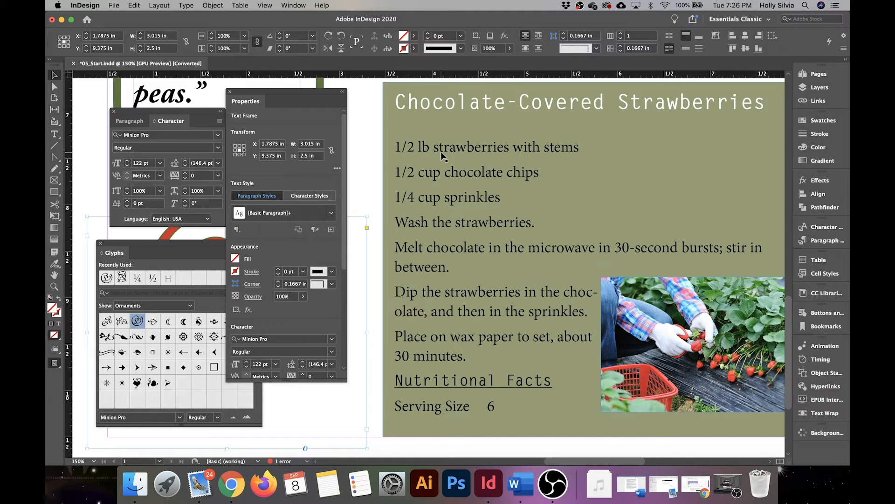
{"action": "double_click", "coordinate": [417, 149]}
{"action": "left_click_drag", "start_coordinate": [415, 147], "coordinate": [396, 147]}
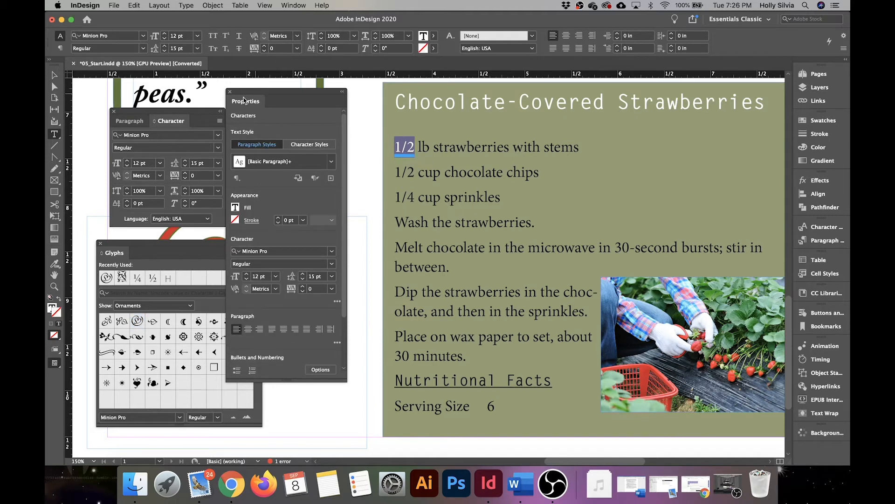
{"action": "left_click", "coordinate": [230, 92]}
{"action": "left_click_drag", "start_coordinate": [215, 245], "coordinate": [331, 102]}
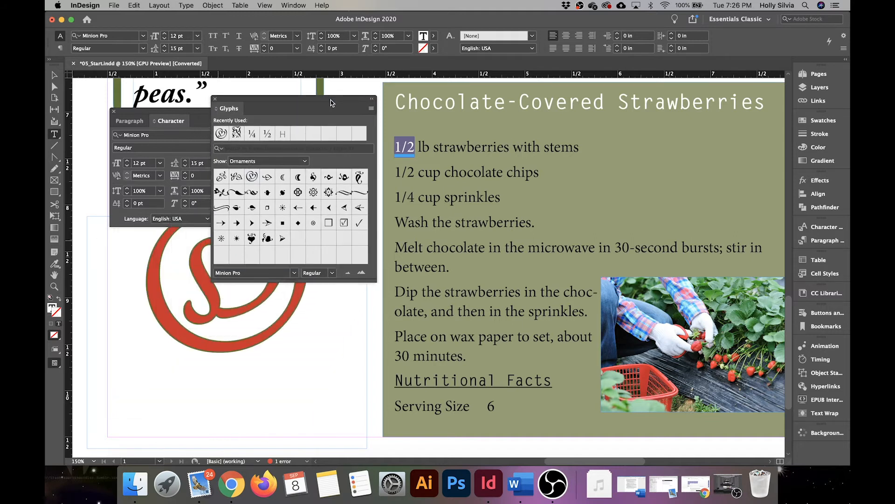
{"action": "left_click", "coordinate": [268, 161]}
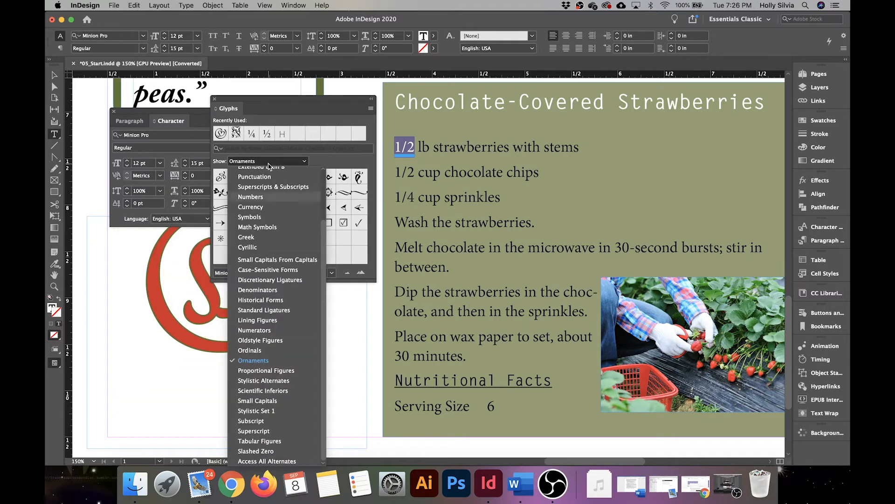
{"action": "left_click", "coordinate": [254, 197]}
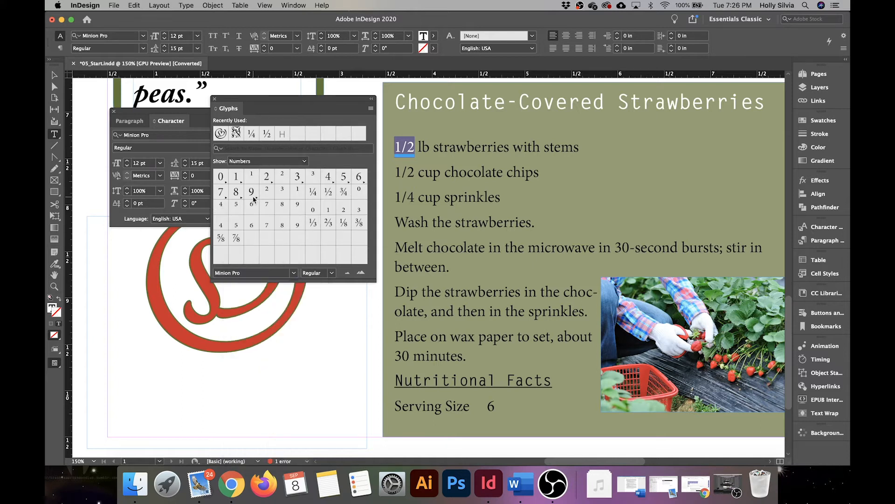
{"action": "double_click", "coordinate": [329, 192]}
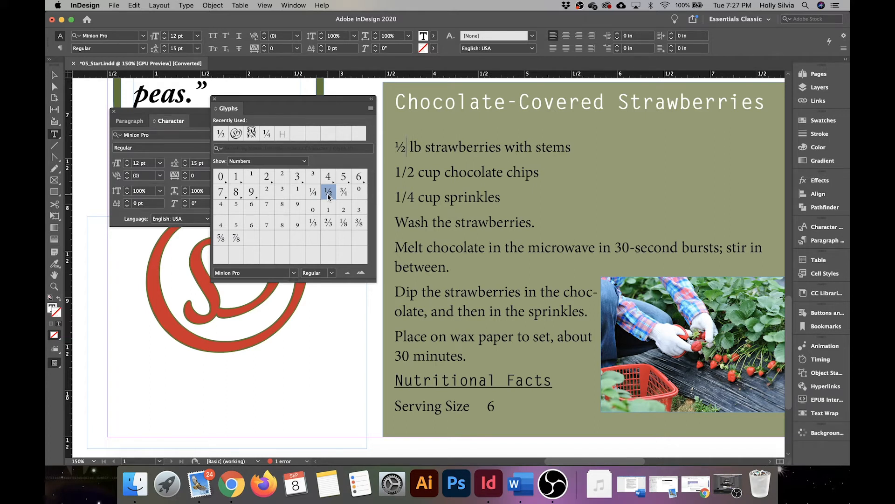
Replace the typed fractions in the chocolate chips and sprinkles lines with the ½ and ¼ glyphs, and close the glyph list
{"action": "left_click_drag", "start_coordinate": [415, 173], "coordinate": [395, 174]}
{"action": "double_click", "coordinate": [329, 192]}
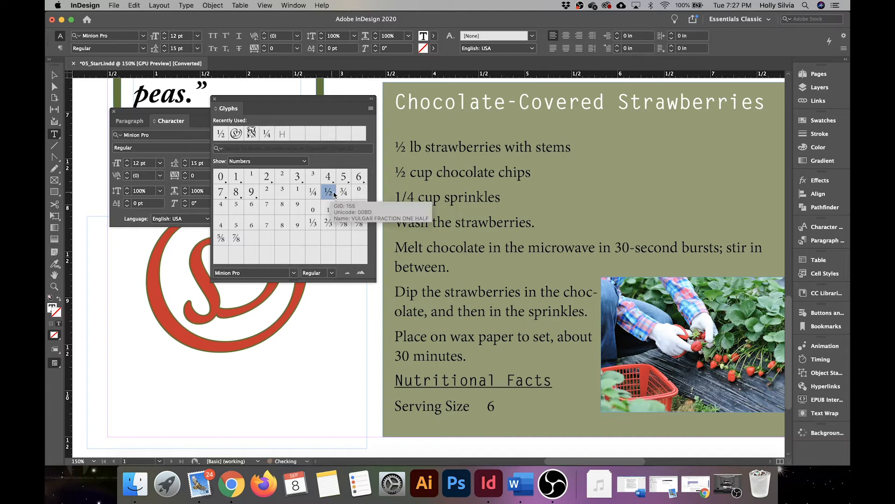
{"action": "left_click_drag", "start_coordinate": [416, 197], "coordinate": [394, 197]}
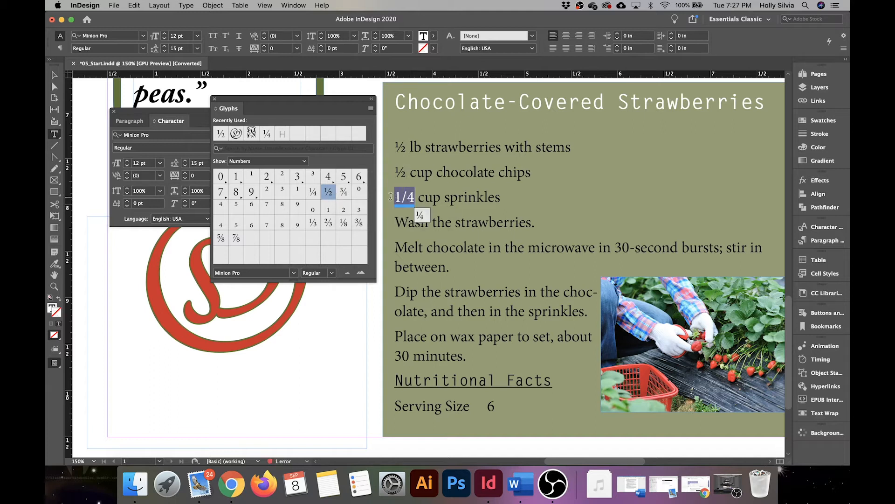
{"action": "double_click", "coordinate": [319, 196]}
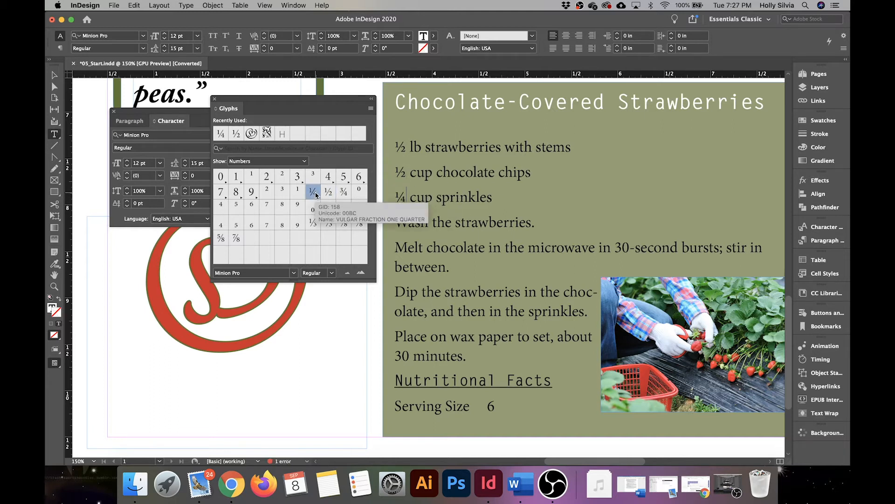
{"action": "left_click", "coordinate": [214, 99]}
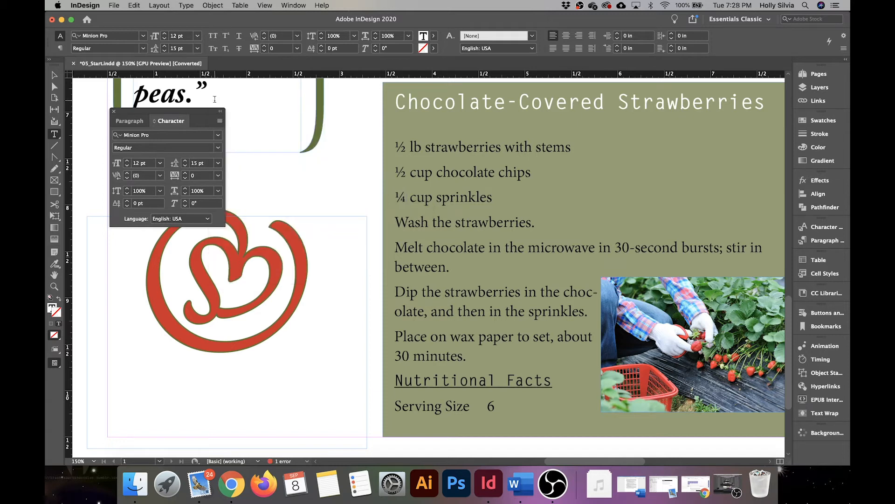
Select the green recipe text frame and set its number of columns to 2 in the Text Frame Options
{"action": "left_click", "coordinate": [54, 75]}
{"action": "left_click_drag", "start_coordinate": [625, 240], "coordinate": [583, 247]}
{"action": "key", "text": "super+z"}
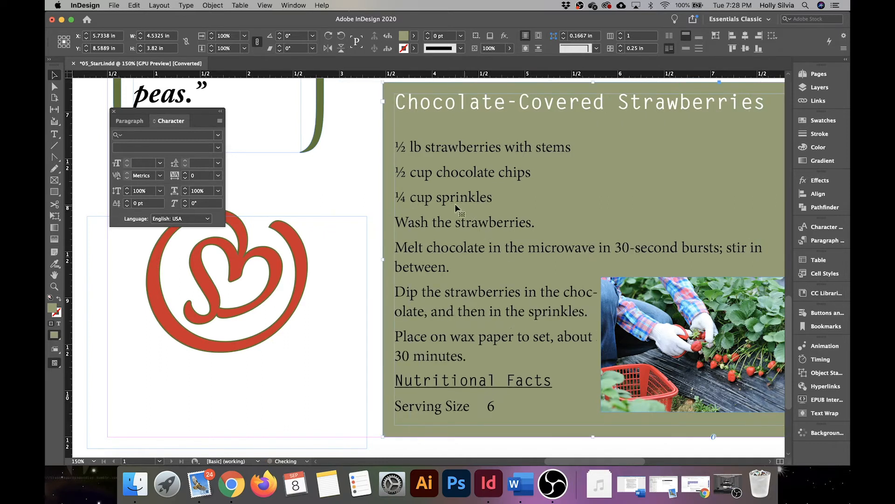
{"action": "scroll", "coordinate": [551, 233], "scroll_direction": "right", "scroll_amount": 3}
{"action": "left_click_drag", "start_coordinate": [551, 234], "coordinate": [483, 233]}
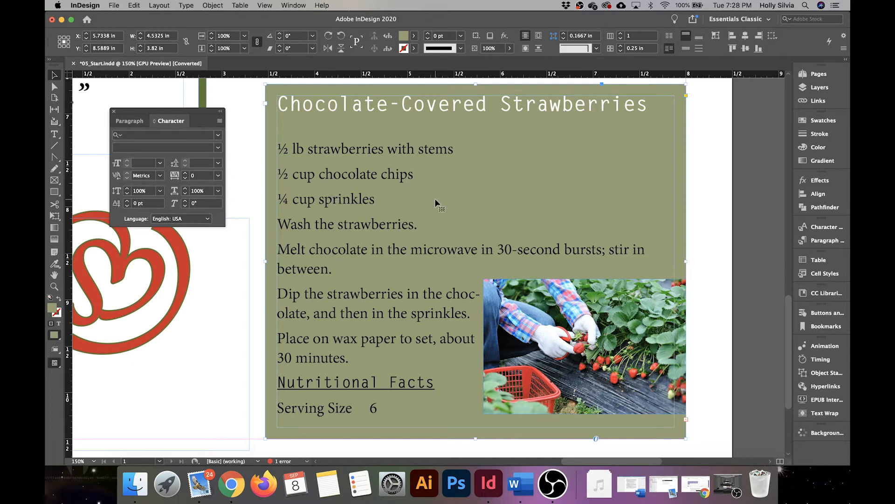
{"action": "left_click", "coordinate": [218, 7]}
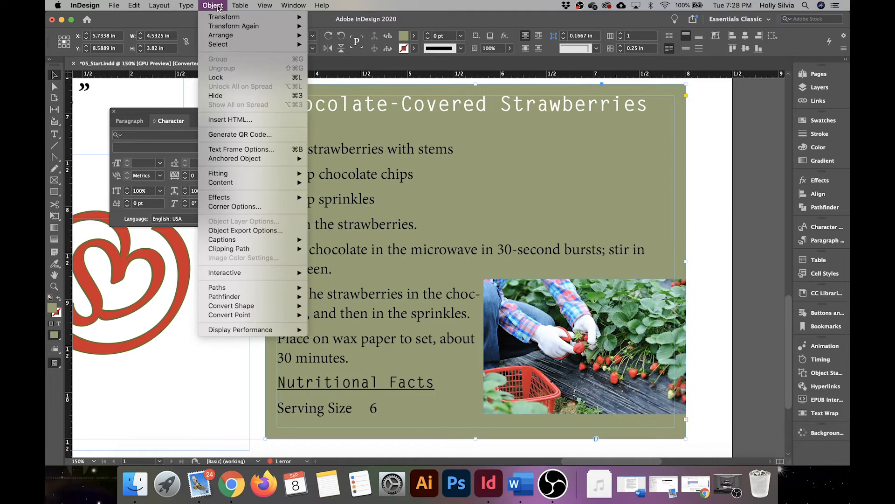
{"action": "right_click", "coordinate": [403, 219]}
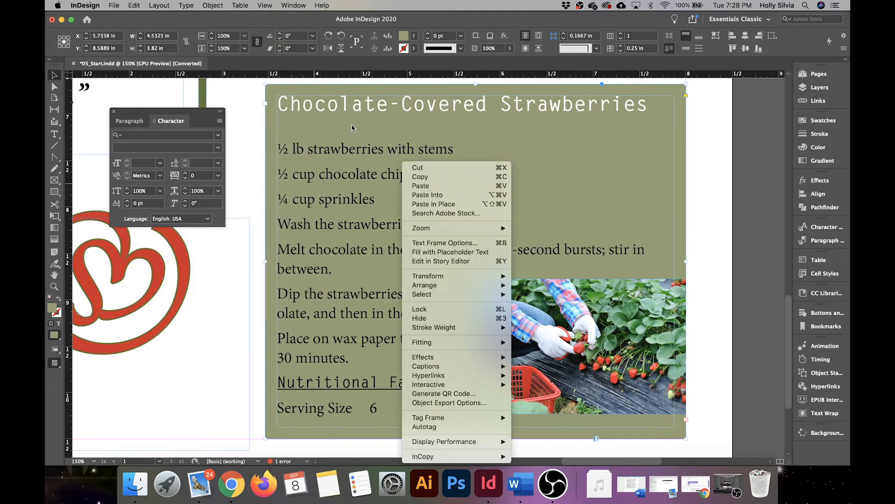
{"action": "left_click", "coordinate": [433, 242]}
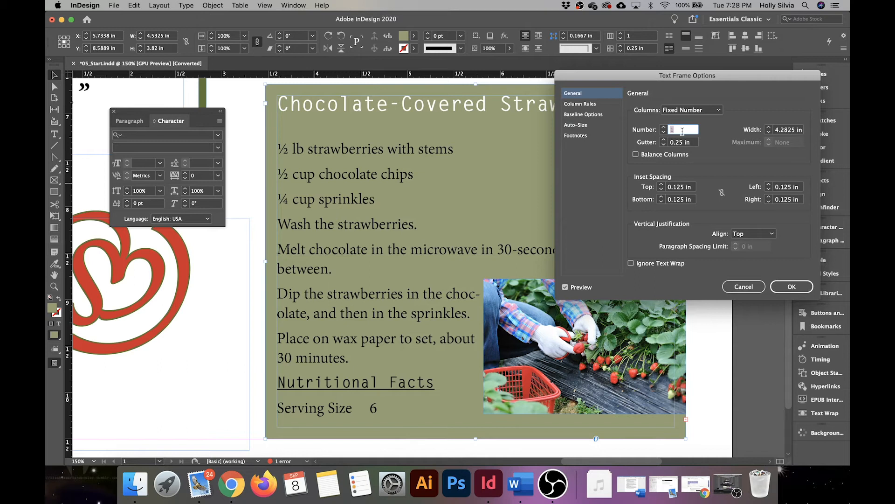
{"action": "type", "text": "2"}
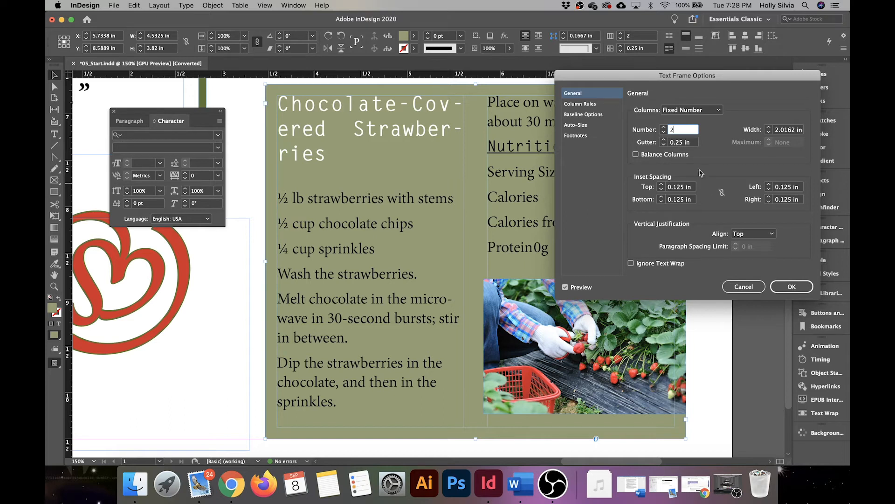
{"action": "left_click", "coordinate": [793, 287]}
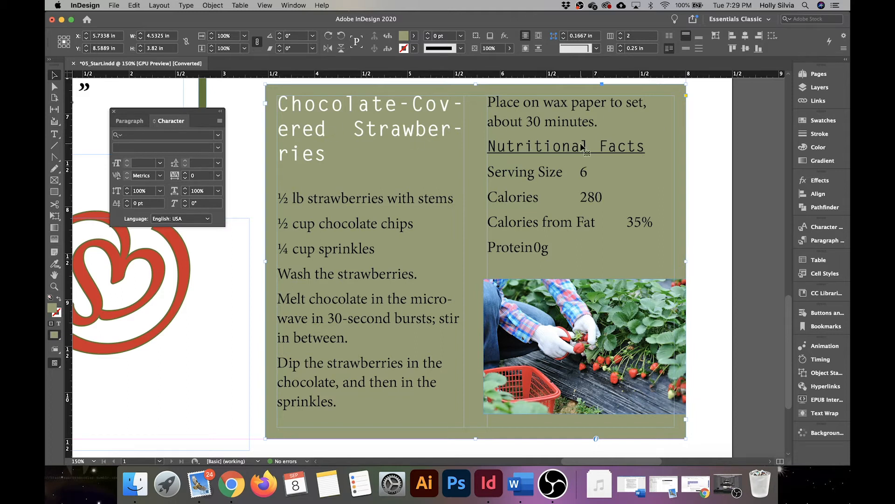
Make the "Chocolate-Covered Strawberries" recipe title span all columns of its frame using the Span Columns paragraph layout
{"action": "double_click", "coordinate": [391, 131]}
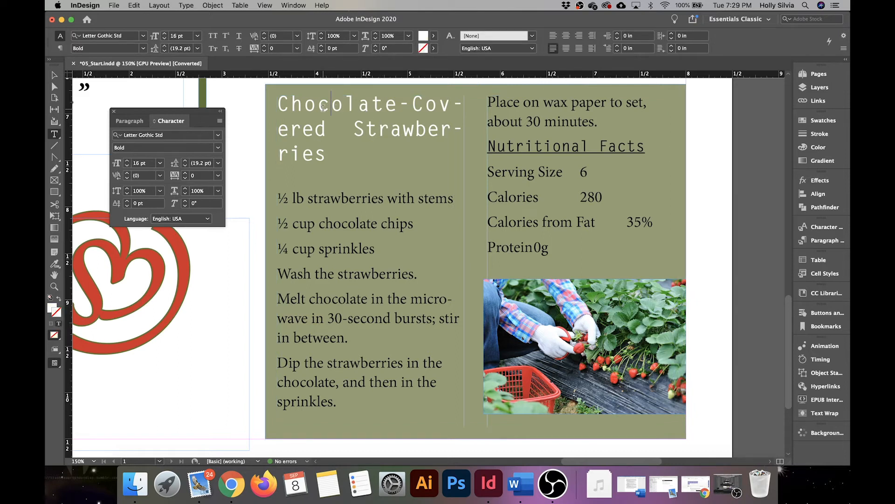
{"action": "left_click", "coordinate": [122, 122]}
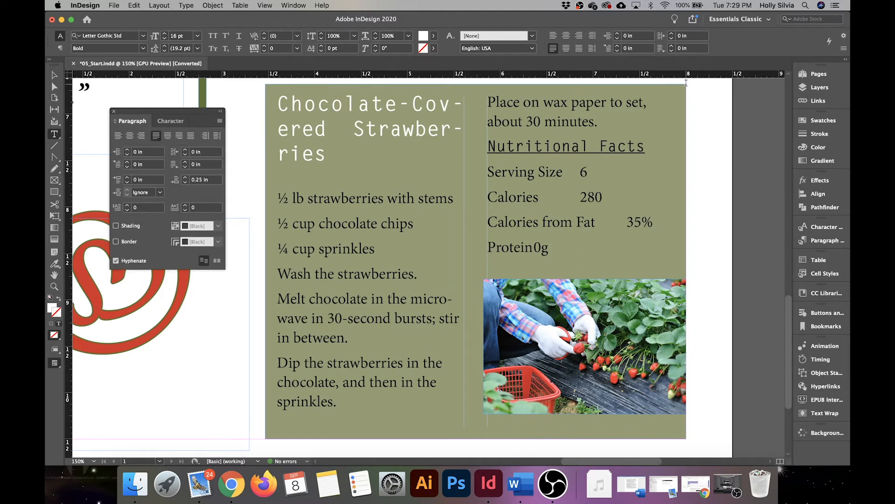
{"action": "left_click", "coordinate": [843, 49]}
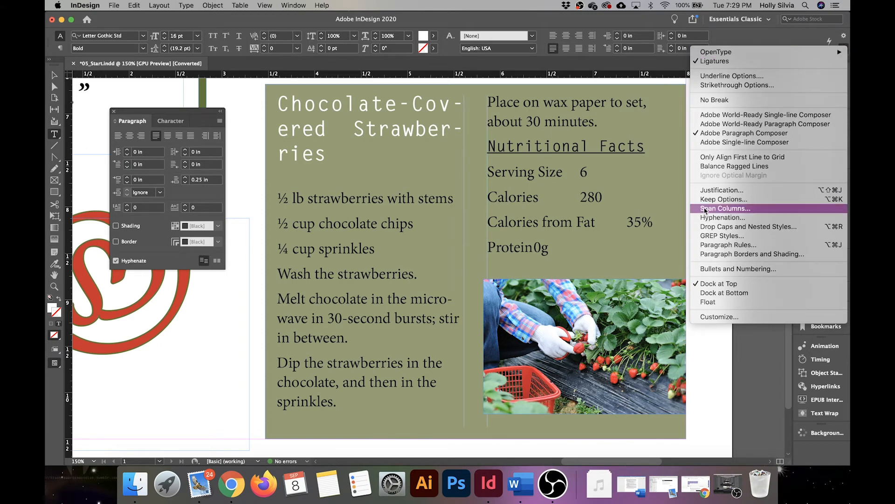
{"action": "left_click", "coordinate": [220, 121]}
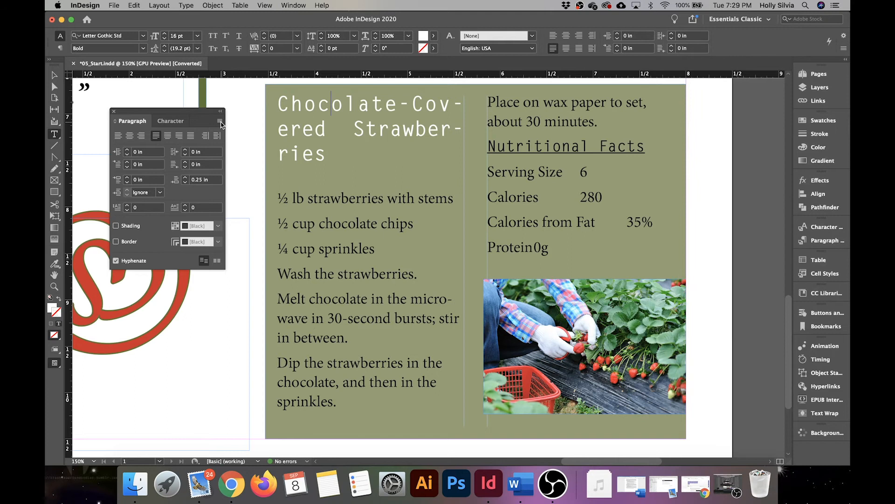
{"action": "left_click", "coordinate": [219, 121]}
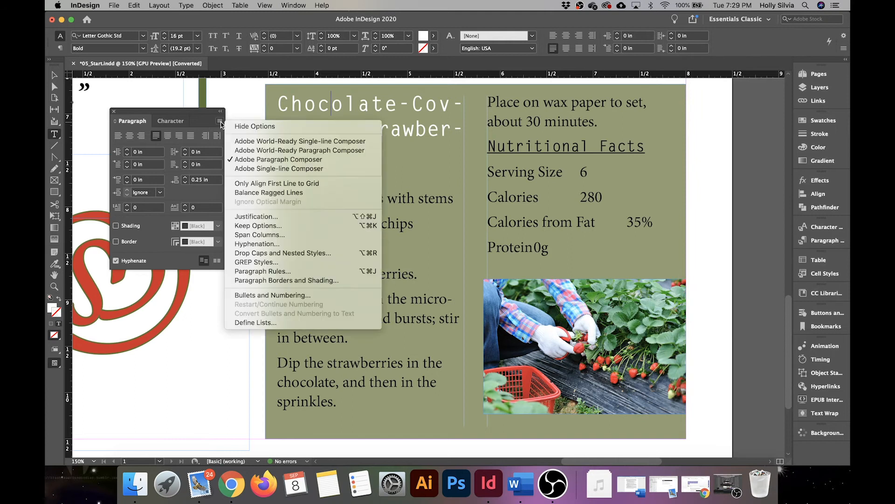
{"action": "left_click", "coordinate": [258, 235]}
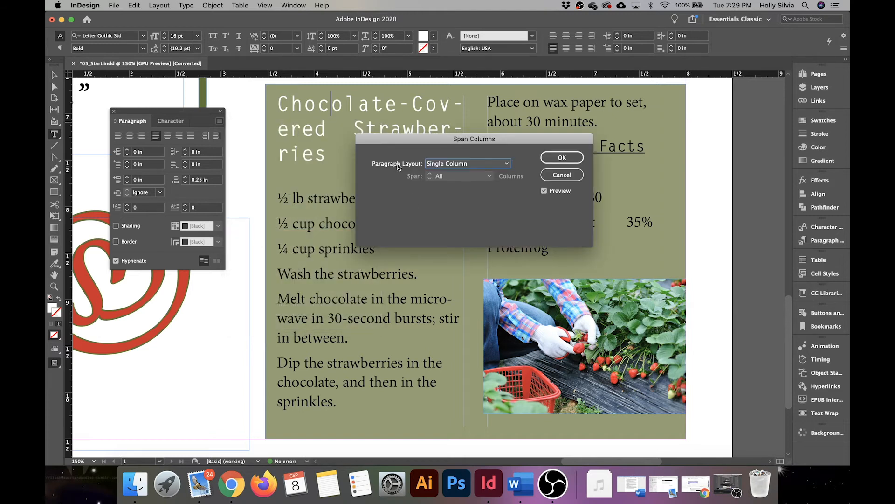
{"action": "left_click", "coordinate": [468, 164]}
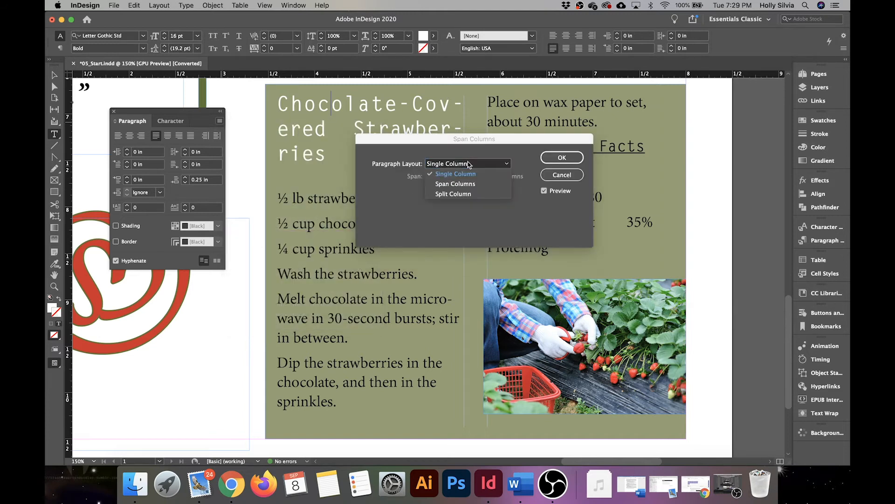
{"action": "left_click", "coordinate": [470, 185]}
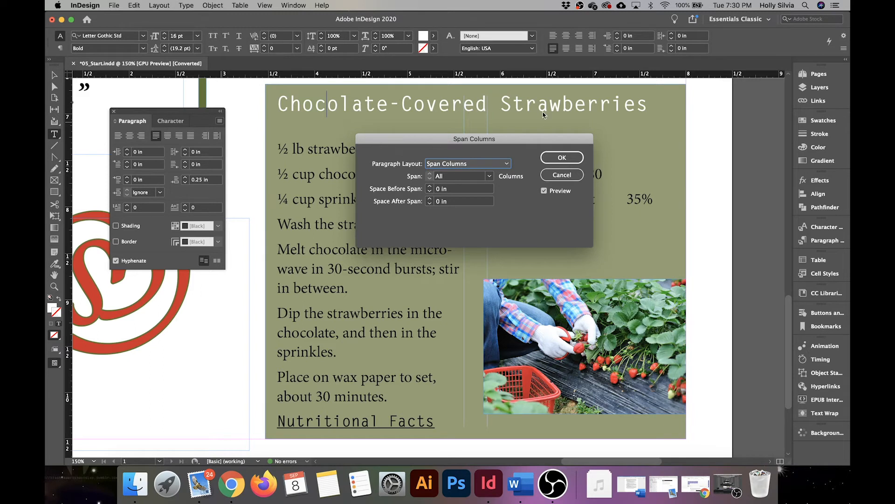
{"action": "left_click", "coordinate": [556, 159]}
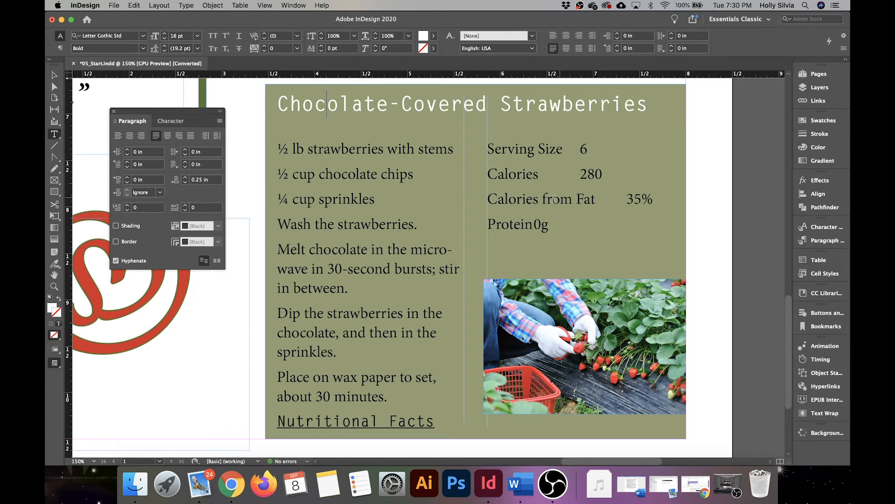
Insert a column break before the "Nutritional Facts" heading in the recipe frame
{"action": "left_click", "coordinate": [279, 421]}
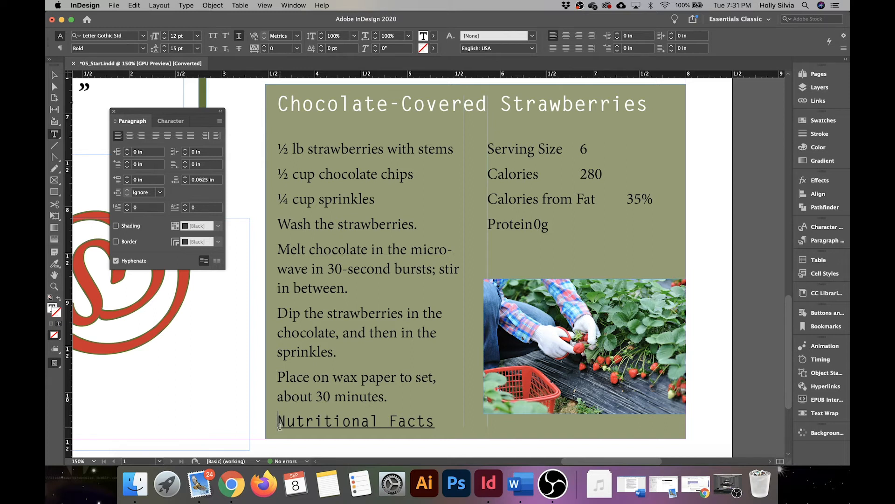
{"action": "right_click", "coordinate": [280, 424]}
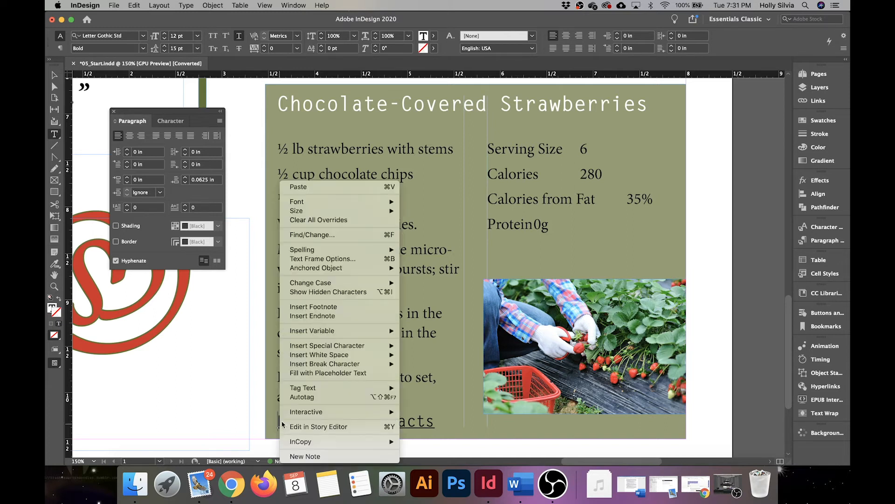
{"action": "mouse_move", "coordinate": [356, 365]}
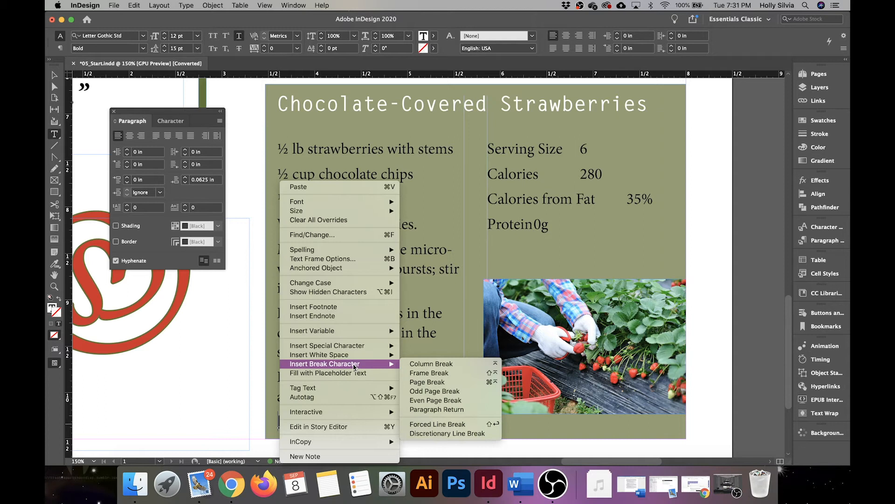
{"action": "left_click", "coordinate": [429, 365]}
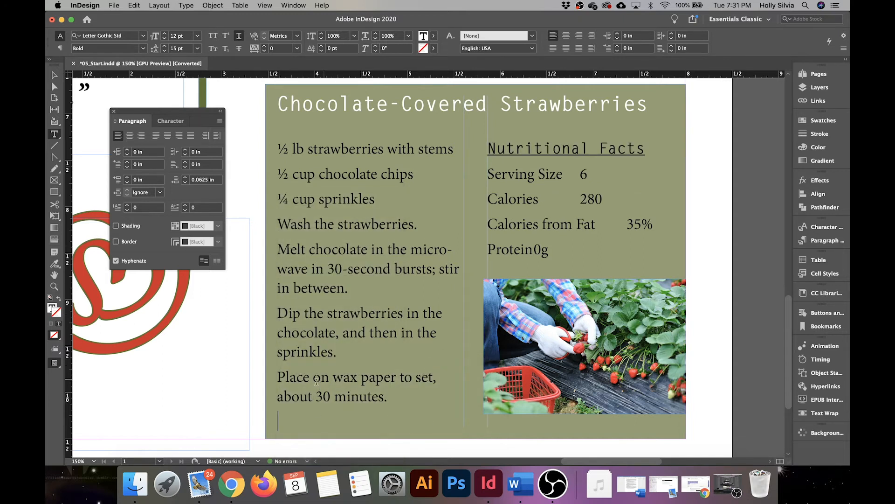
{"action": "left_click", "coordinate": [281, 419]}
{"action": "key", "text": "BackSpace"}
{"action": "key", "text": "Right"}
Center the "A BITE OF DELIGHT" line above the Strawberries title
{"action": "scroll", "coordinate": [475, 248], "scroll_direction": "up", "scroll_amount": 15}
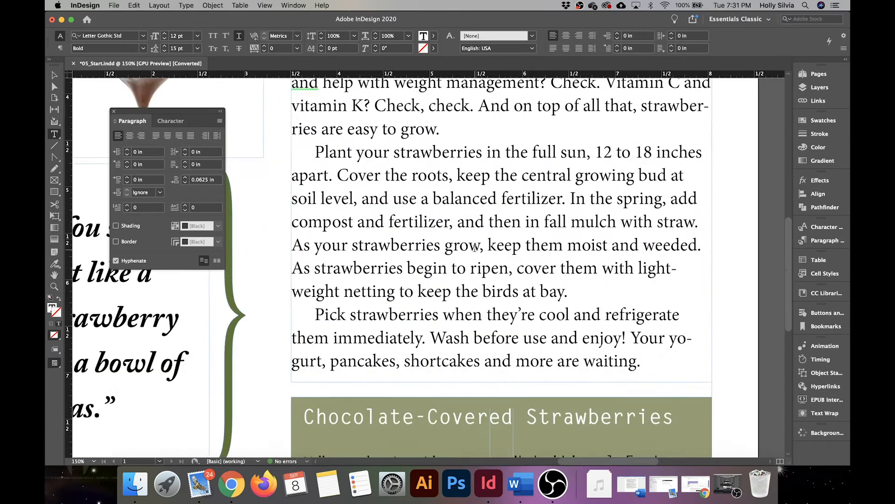
{"action": "scroll", "coordinate": [475, 248], "scroll_direction": "up", "scroll_amount": 5}
{"action": "left_click", "coordinate": [415, 199]}
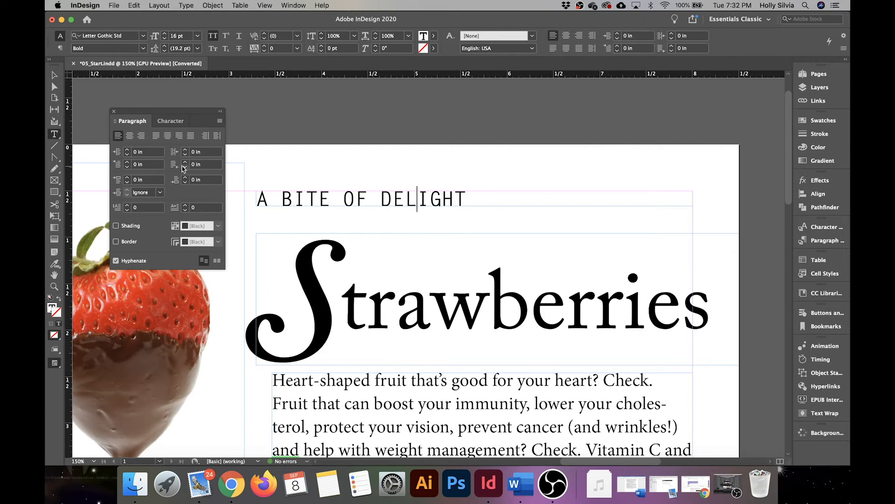
{"action": "left_click", "coordinate": [130, 136]}
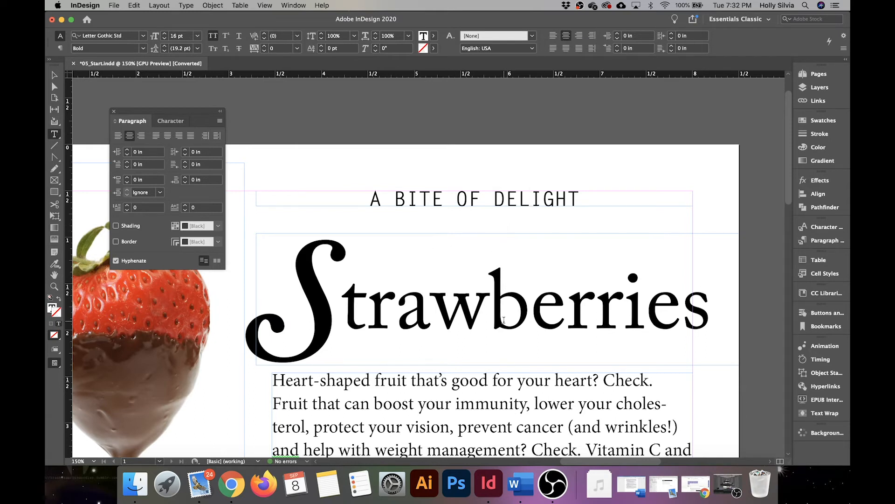
Center the "Chocolate-Covered Strawberries" title across the recipe frame
{"action": "scroll", "coordinate": [503, 320], "scroll_direction": "down", "scroll_amount": 10}
{"action": "scroll", "coordinate": [519, 307], "scroll_direction": "down", "scroll_amount": 15}
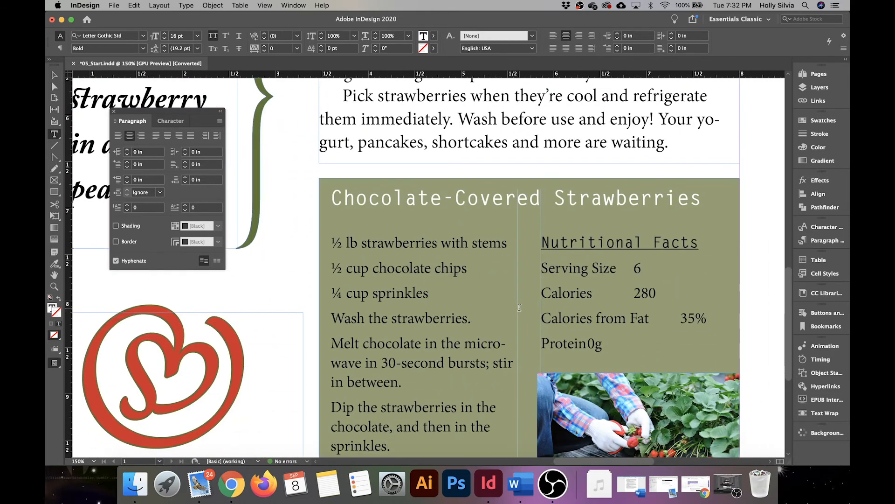
{"action": "left_click", "coordinate": [529, 197]}
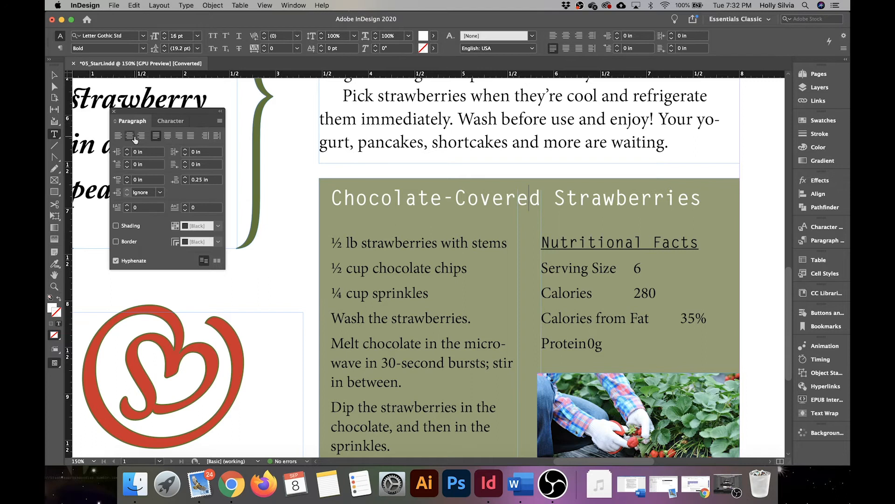
{"action": "left_click", "coordinate": [566, 48]}
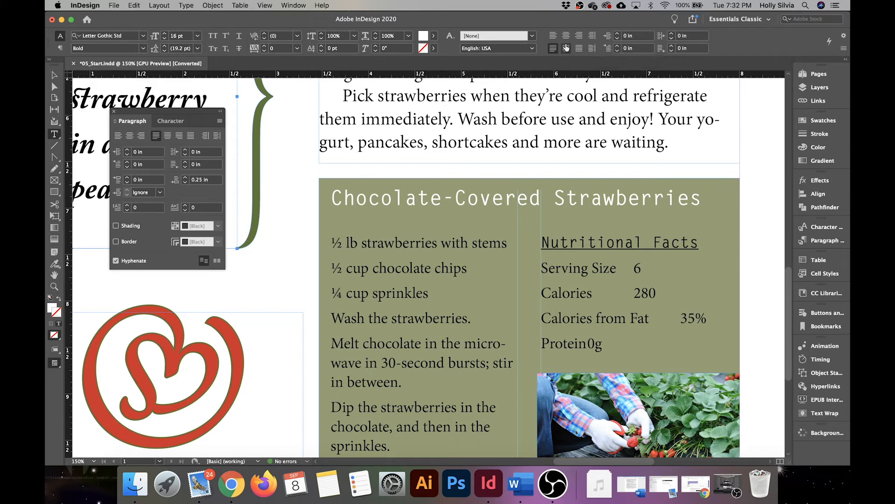
{"action": "left_click", "coordinate": [565, 47]}
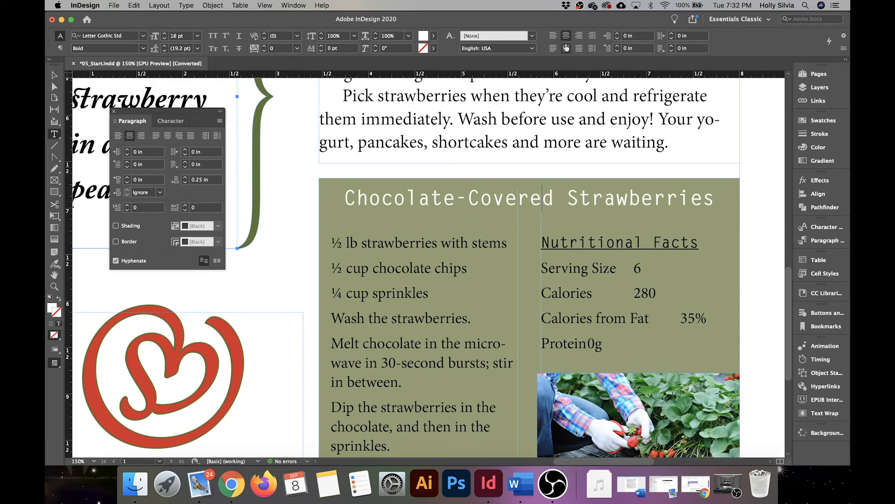
Center the "You stand out like a strawberry in a bowl of peas" pull quote between its braces
{"action": "scroll", "coordinate": [432, 176], "scroll_direction": "left", "scroll_amount": 10}
{"action": "scroll", "coordinate": [432, 177], "scroll_direction": "up", "scroll_amount": 2}
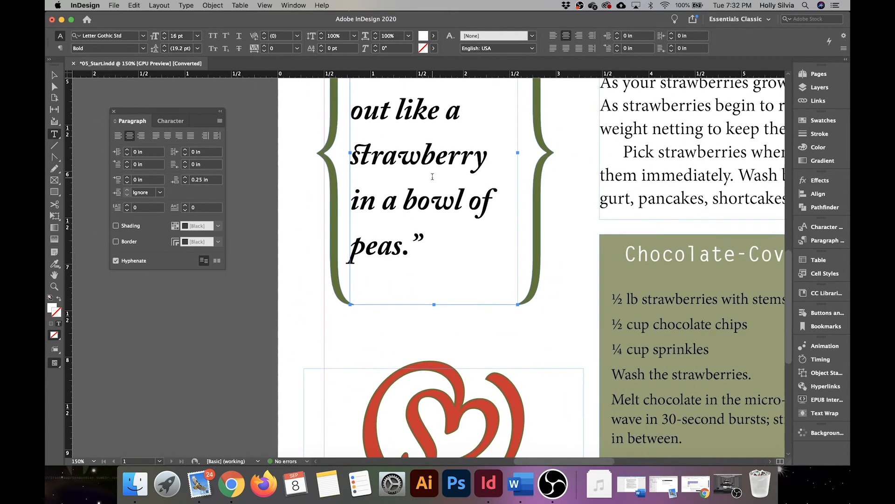
{"action": "scroll", "coordinate": [432, 176], "scroll_direction": "up", "scroll_amount": 2}
{"action": "left_click", "coordinate": [416, 165]}
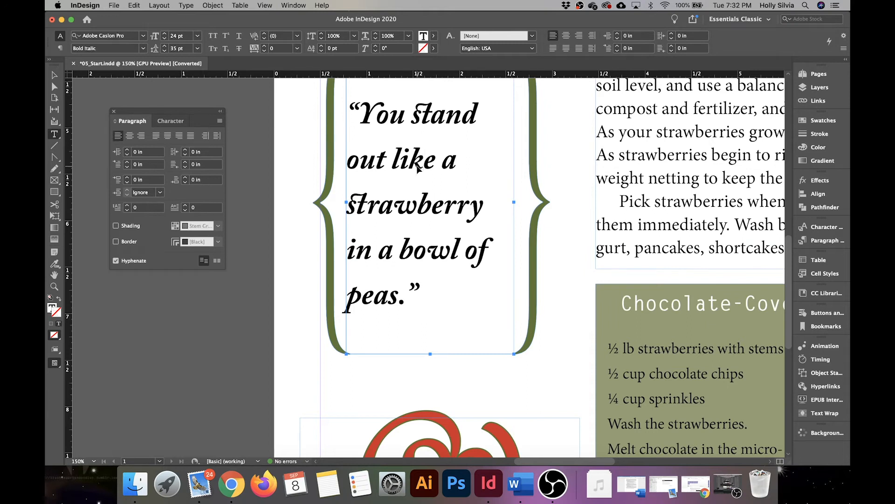
{"action": "key", "text": "super+shift+c"}
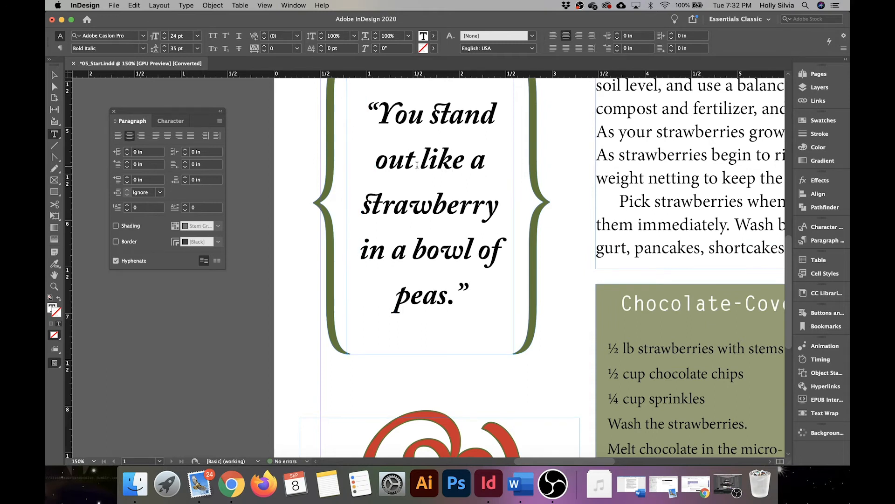
Justify all the body text under the Strawberries title with the last lines aligned left
{"action": "key", "text": "super+0"}
{"action": "key", "text": "super+equal"}
{"action": "key", "text": "super+equal"}
{"action": "key", "text": "super+equal"}
{"action": "key", "text": "super+equal"}
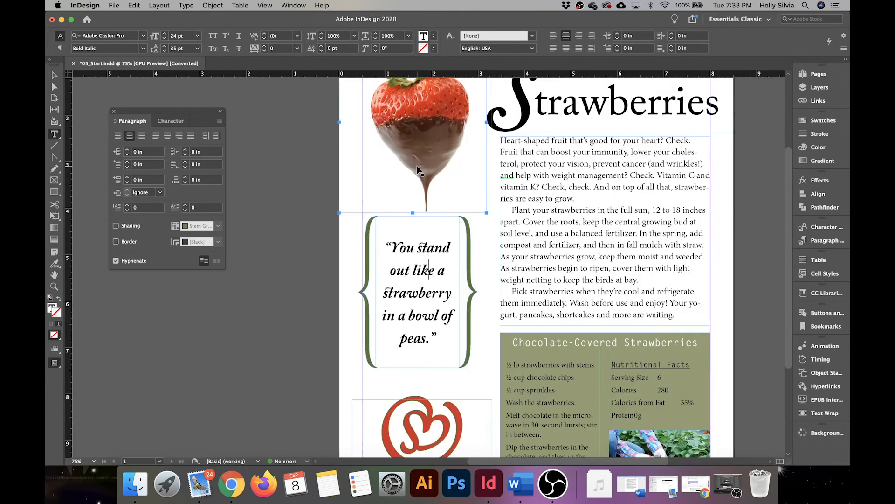
{"action": "key", "text": "super+minus"}
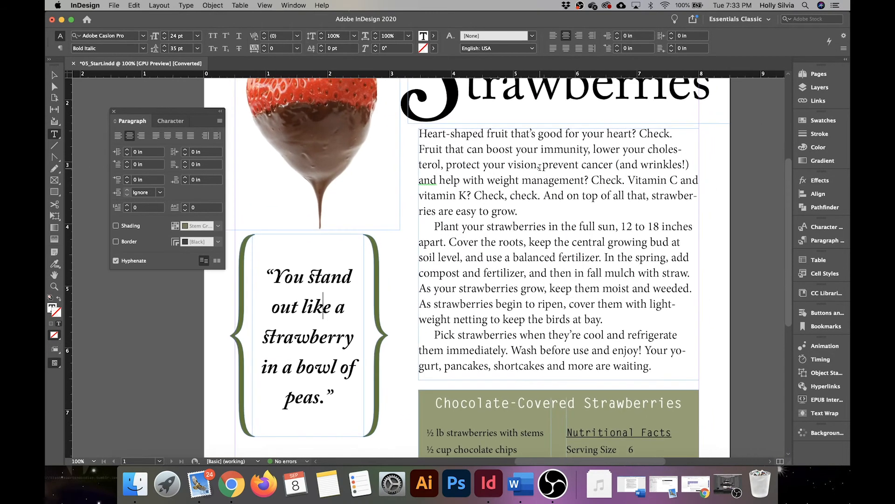
{"action": "left_click", "coordinate": [576, 166]}
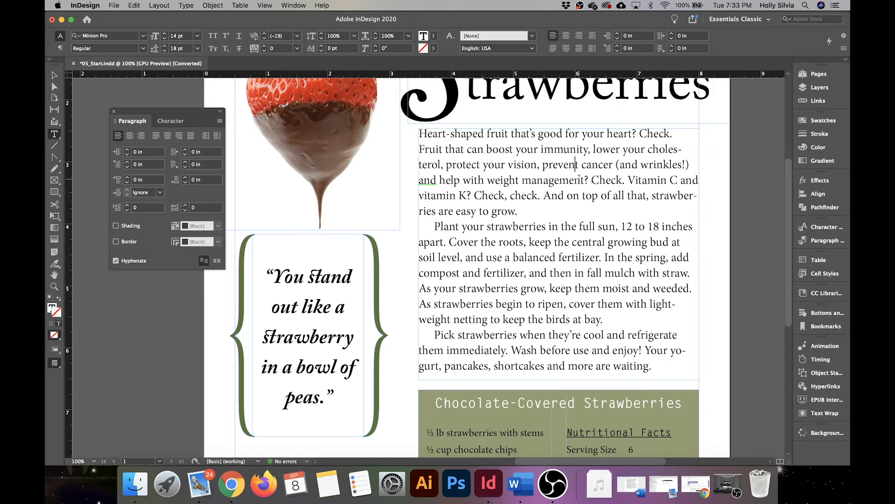
{"action": "key", "text": "super+a"}
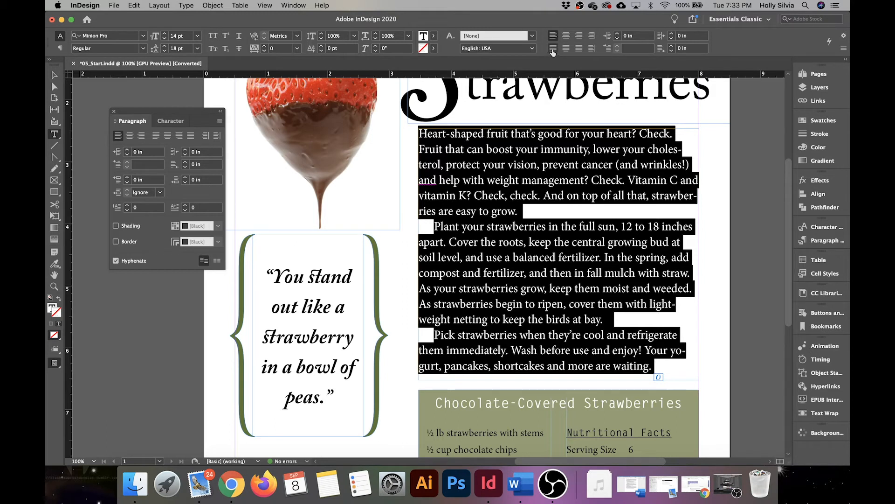
{"action": "left_click", "coordinate": [156, 137]}
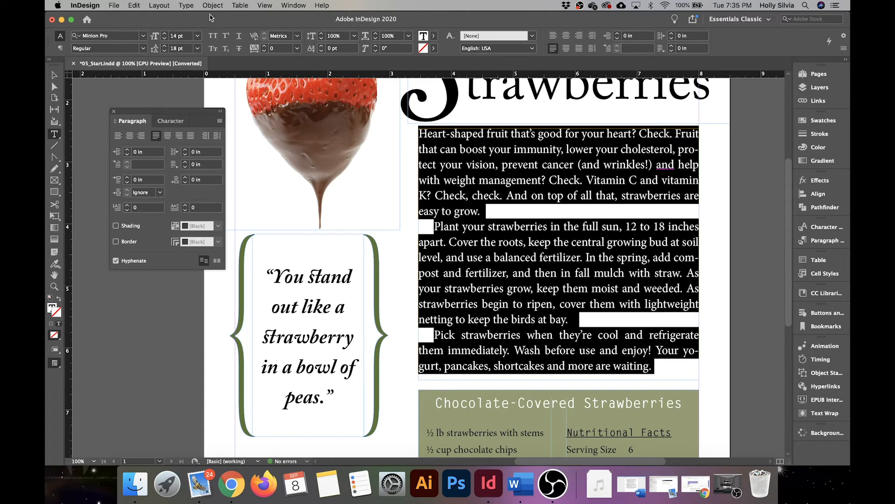
Turn on Optical Margin Alignment for the body text story, set it to 14 pt, and deselect the text
{"action": "left_click", "coordinate": [191, 6]}
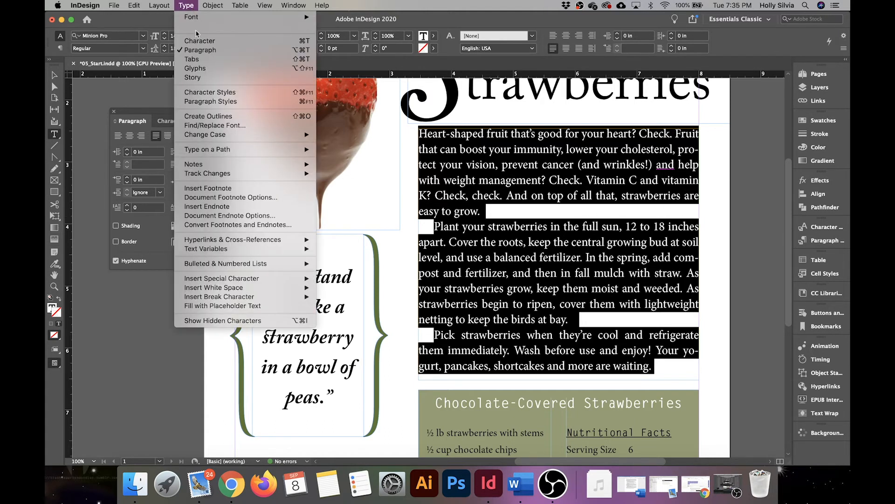
{"action": "left_click", "coordinate": [202, 78]}
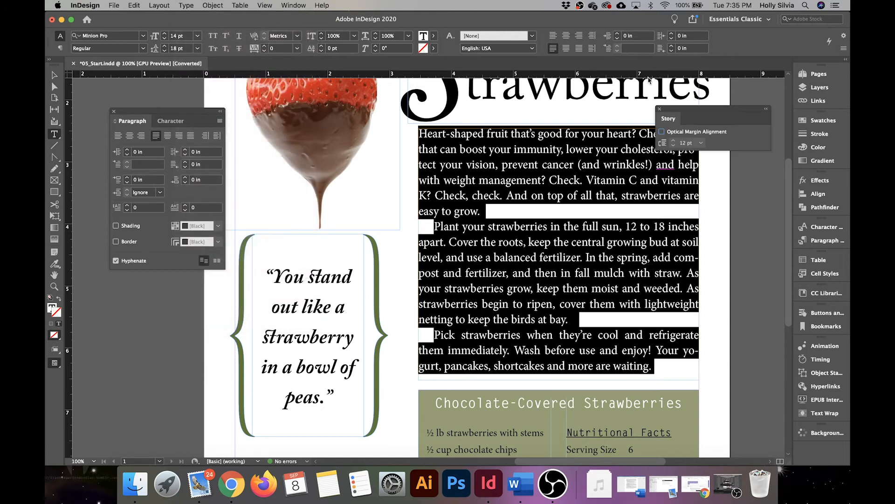
{"action": "left_click", "coordinate": [698, 133]}
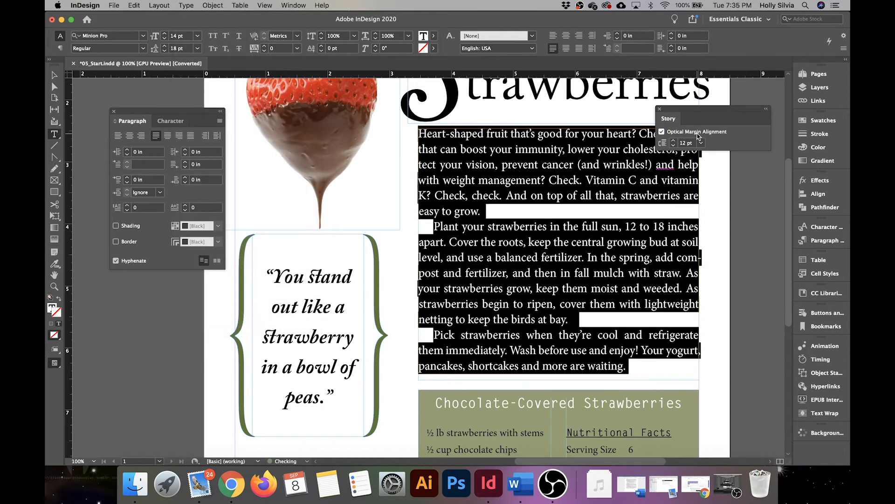
{"action": "left_click_drag", "start_coordinate": [709, 111], "coordinate": [769, 86]}
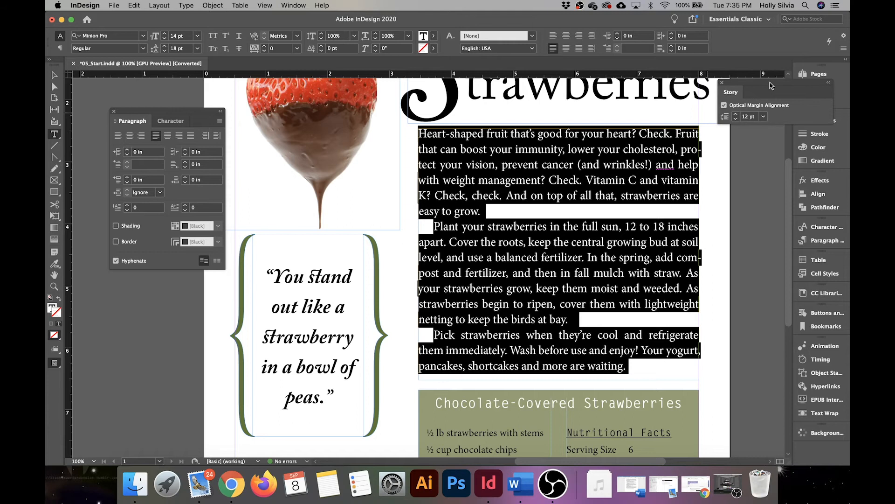
{"action": "double_click", "coordinate": [749, 117]}
{"action": "type", "text": "14"}
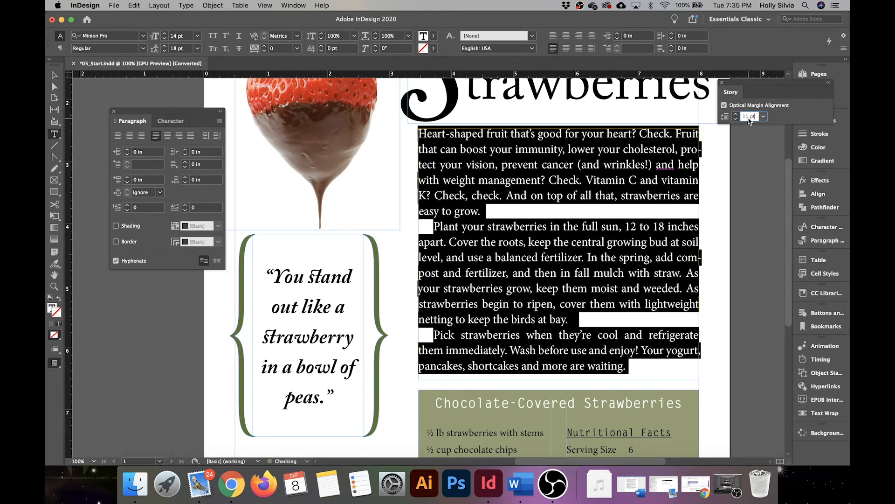
{"action": "left_click", "coordinate": [787, 106]}
{"action": "left_click", "coordinate": [787, 107]}
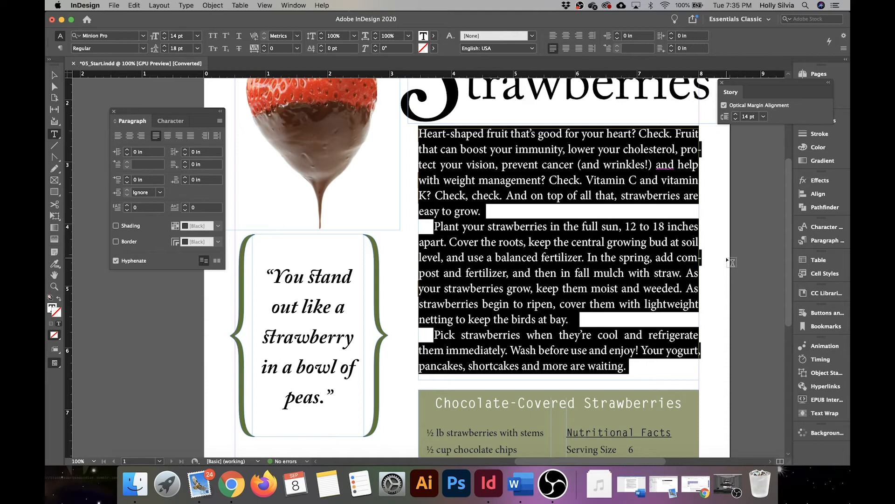
{"action": "left_click", "coordinate": [491, 161]}
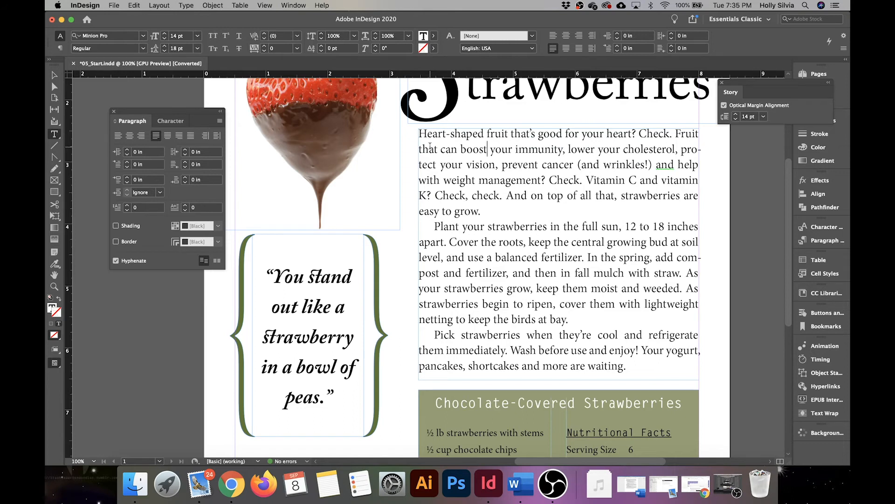
Close the Story settings and give the opening body paragraph a drop cap two lines high
{"action": "left_click", "coordinate": [722, 82]}
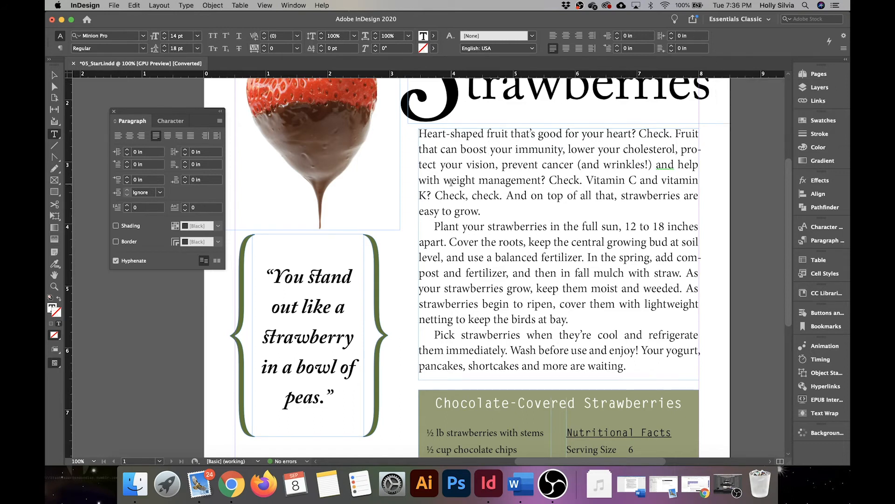
{"action": "left_click", "coordinate": [460, 137]}
{"action": "left_click", "coordinate": [160, 208]}
{"action": "type", "text": "1"}
{"action": "key", "text": "Return"}
{"action": "key", "text": "Up"}
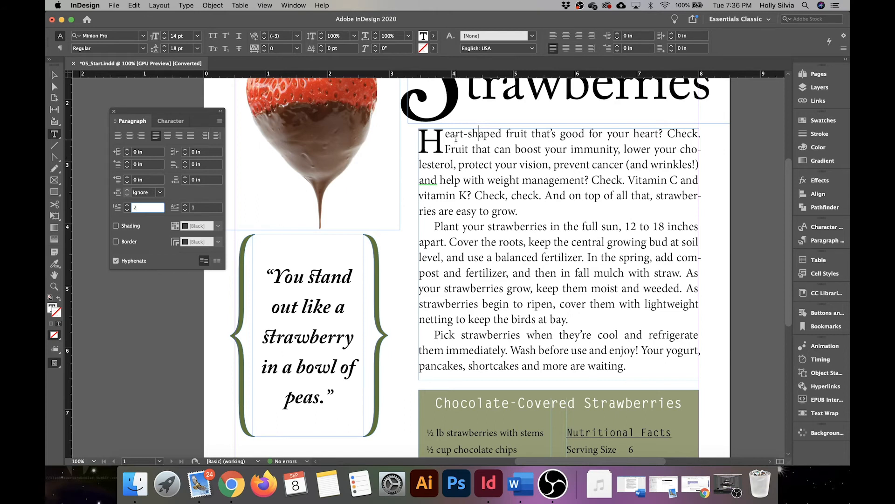
Try drop cap heights of up to seven lines on the opening paragraph and return to two lines
{"action": "key", "text": "Up"}
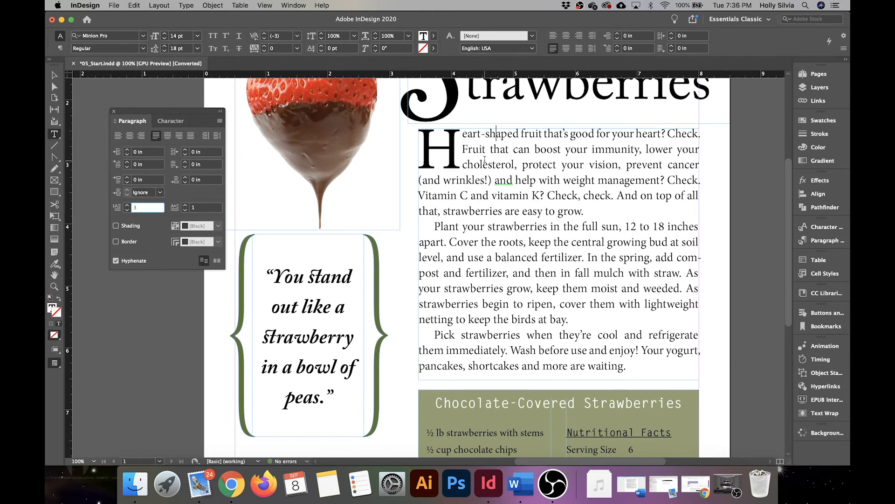
{"action": "key", "text": "Up"}
{"action": "key", "text": "Up"}
{"action": "key", "text": "Up"}
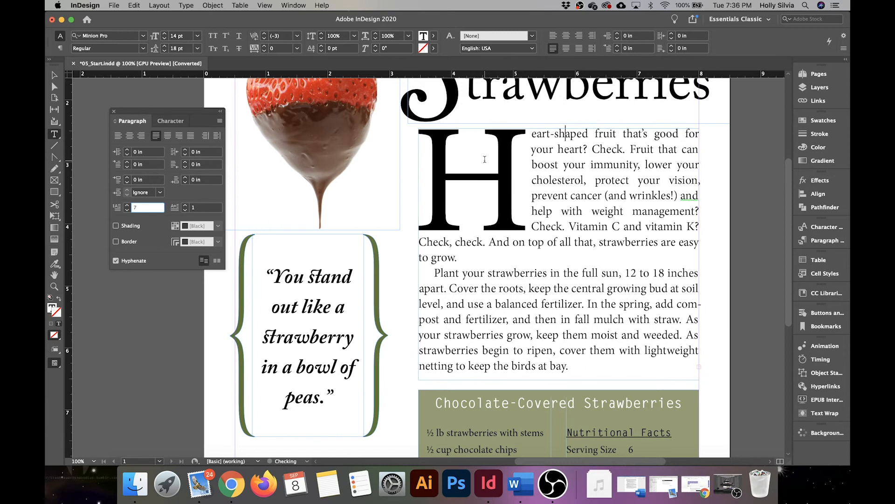
{"action": "key", "text": "Down"}
{"action": "key", "text": "Down"}
{"action": "key", "text": "Down"}
{"action": "key", "text": "Down"}
{"action": "key", "text": "Down"}
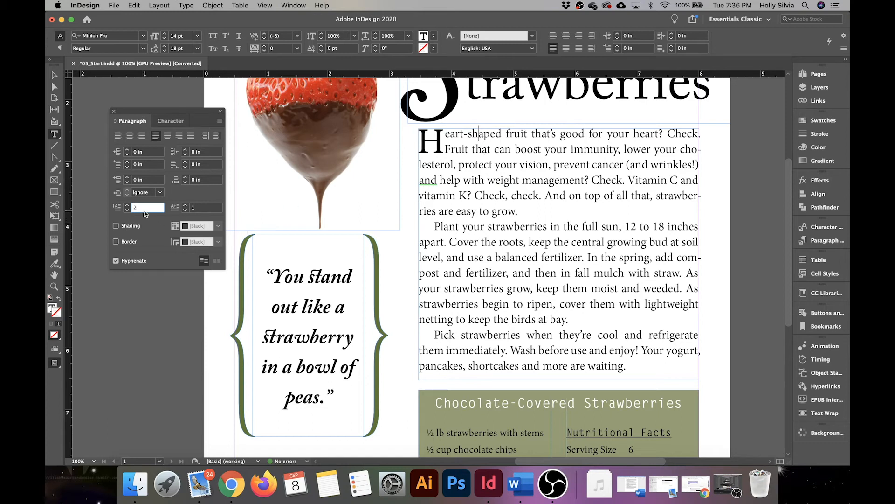
Try including up to ten characters in the opening paragraph's drop cap and return to one character
{"action": "left_click", "coordinate": [206, 210]}
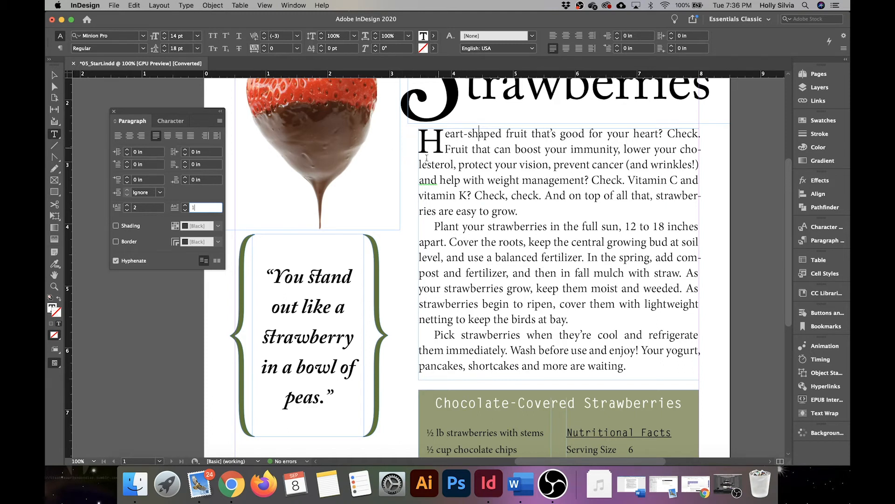
{"action": "key", "text": "Up"}
{"action": "key", "text": "Up"}
{"action": "key", "text": "Up"}
{"action": "key", "text": "Up"}
{"action": "key", "text": "Up"}
{"action": "key", "text": "Up"}
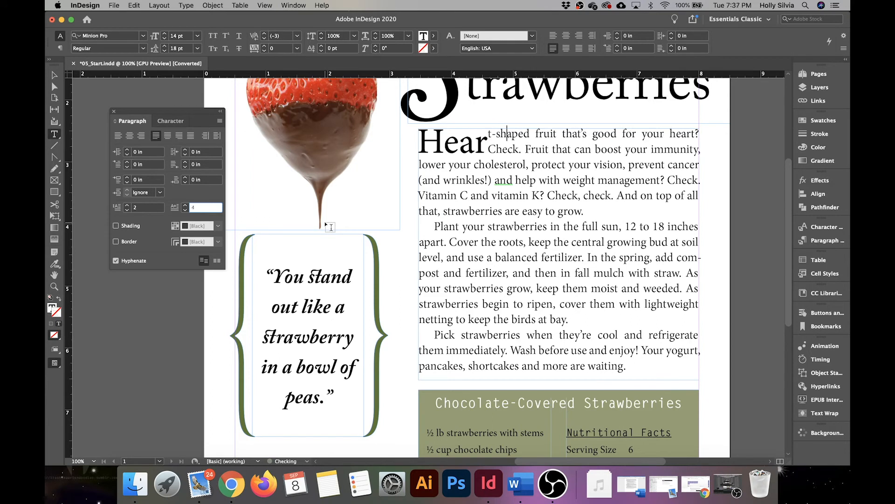
{"action": "key", "text": "Up"}
{"action": "key", "text": "Up"}
{"action": "key", "text": "Up"}
{"action": "key", "text": "Up"}
{"action": "key", "text": "Up"}
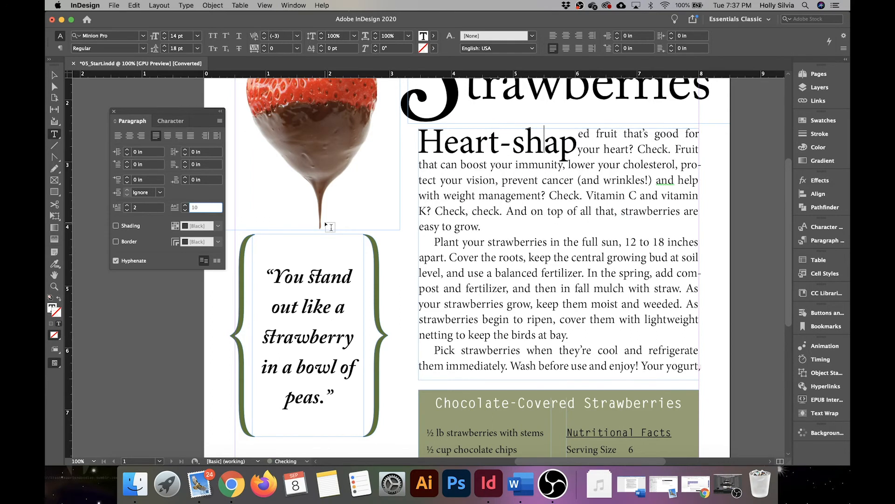
{"action": "key", "text": "Down"}
{"action": "key", "text": "Down"}
{"action": "key", "text": "Down"}
{"action": "key", "text": "Down"}
{"action": "key", "text": "Down"}
{"action": "key", "text": "Down"}
{"action": "key", "text": "Down"}
{"action": "key", "text": "Down"}
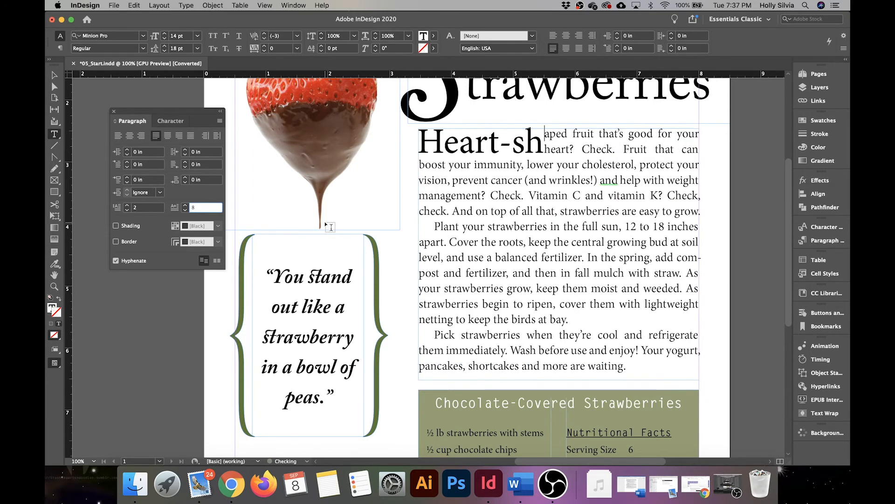
{"action": "key", "text": "Up"}
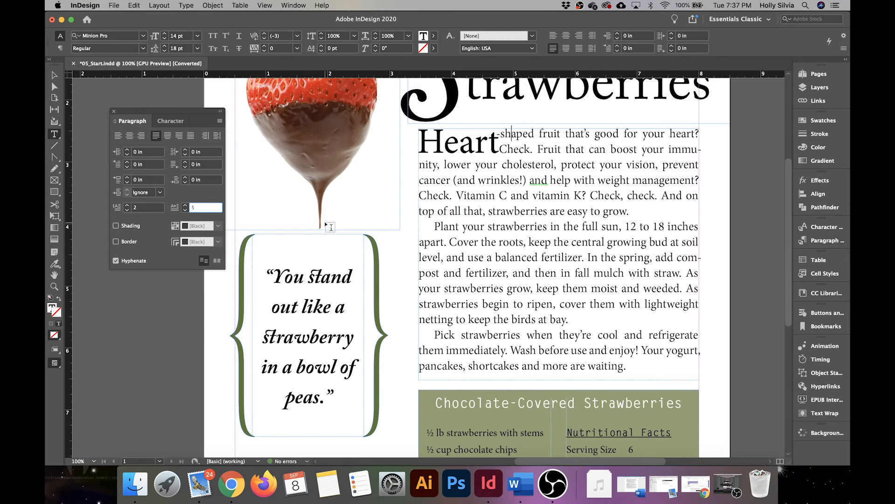
{"action": "key", "text": "Down"}
{"action": "key", "text": "Down"}
{"action": "key", "text": "Down"}
{"action": "key", "text": "Down"}
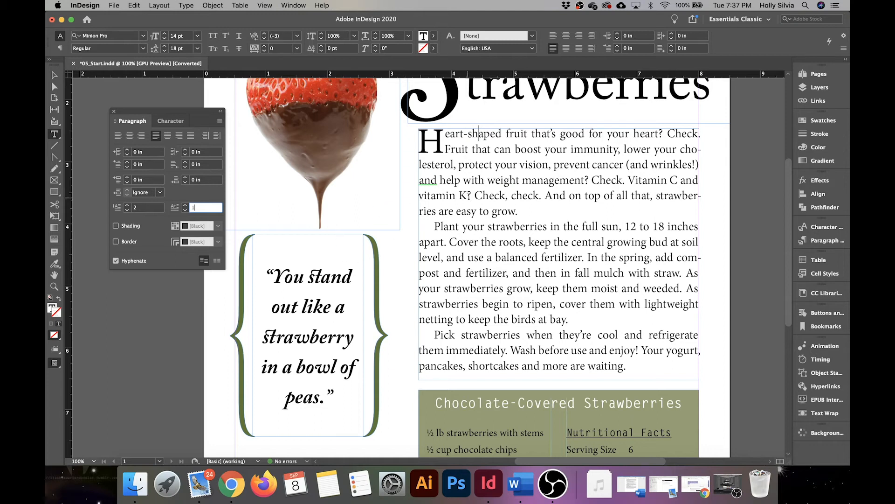
Color the drop cap letter H with the Stem Green swatch and deselect it
{"action": "left_click", "coordinate": [438, 145]}
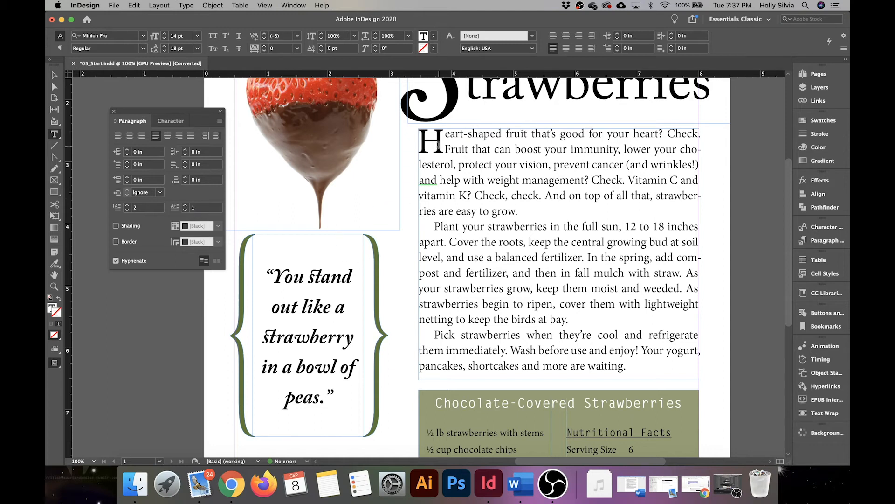
{"action": "triple_click", "coordinate": [426, 141]}
{"action": "left_click", "coordinate": [465, 149]}
{"action": "left_click_drag", "start_coordinate": [418, 139], "coordinate": [442, 146]}
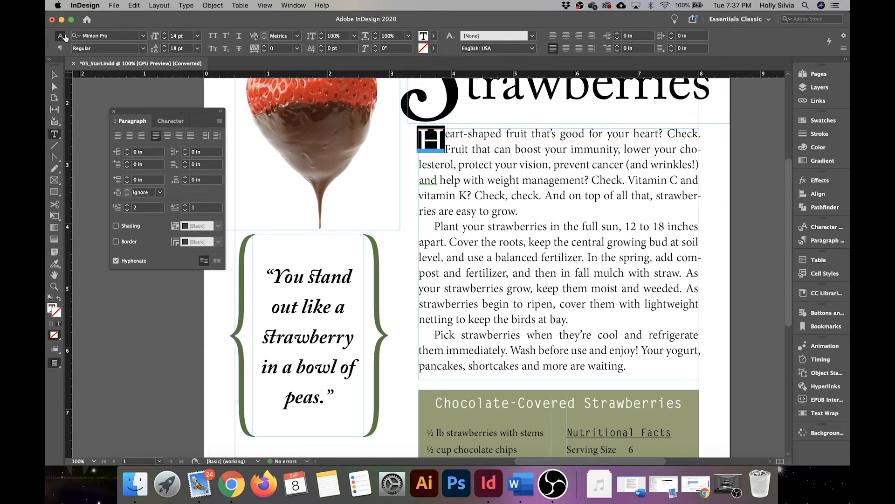
{"action": "left_click", "coordinate": [433, 36]}
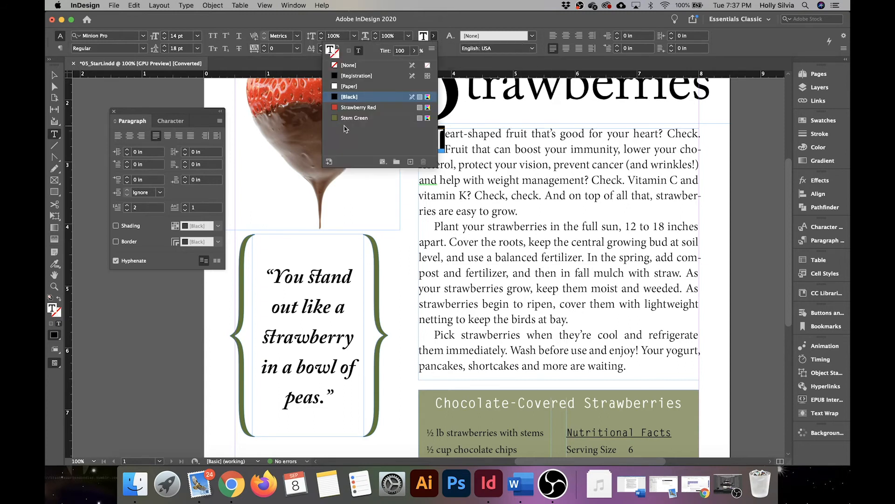
{"action": "left_click", "coordinate": [355, 117]}
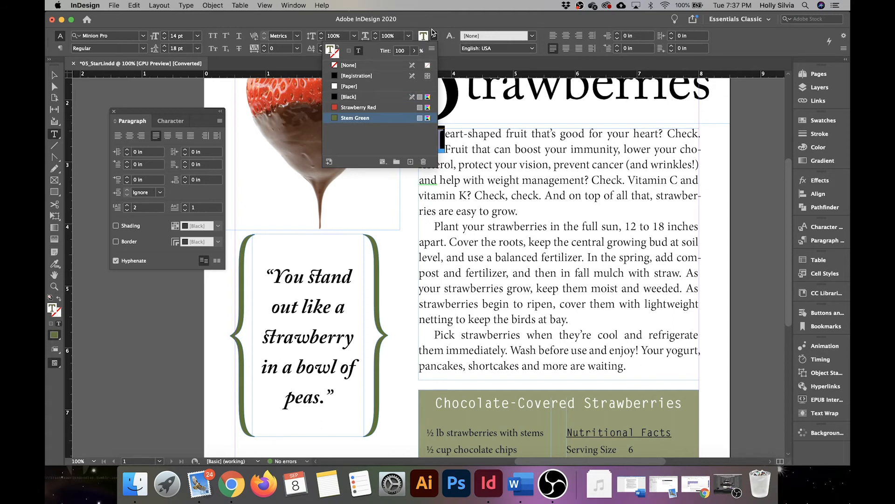
{"action": "left_click", "coordinate": [356, 117]}
{"action": "left_click", "coordinate": [481, 149]}
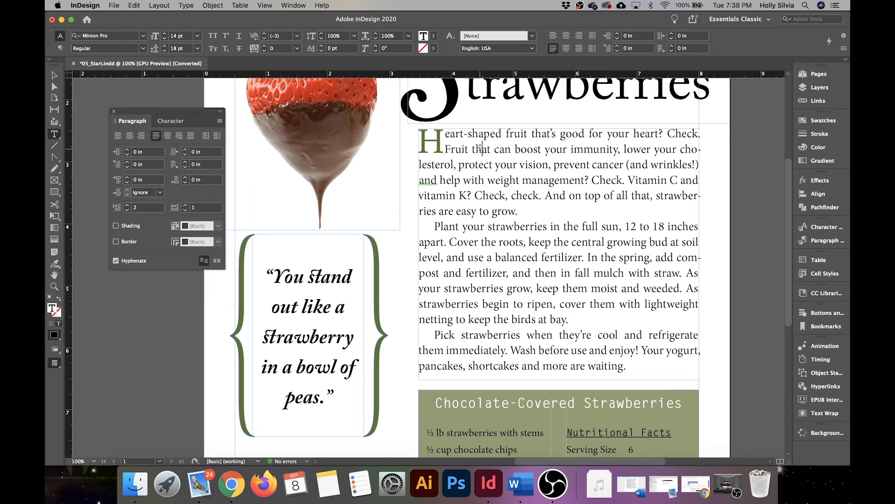
Set the tracking of the "A BITE OF DELIGHT" line above the title to 100
{"action": "scroll", "coordinate": [541, 176], "scroll_direction": "up", "scroll_amount": 8}
{"action": "left_click", "coordinate": [543, 191]}
{"action": "left_click_drag", "start_coordinate": [612, 194], "coordinate": [444, 189]}
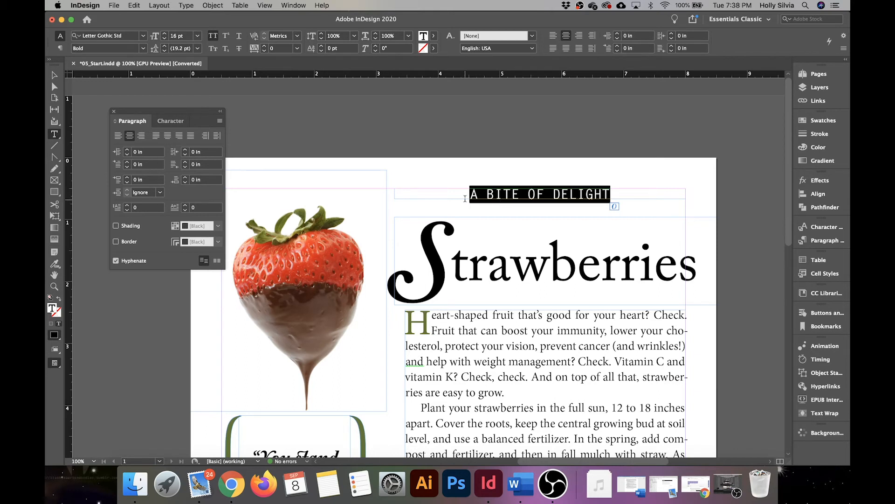
{"action": "left_click", "coordinate": [498, 195]}
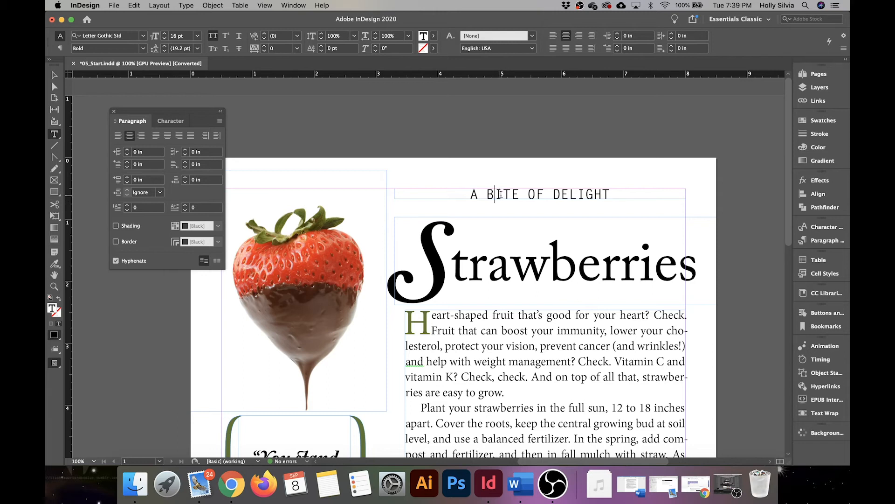
{"action": "triple_click", "coordinate": [445, 200]}
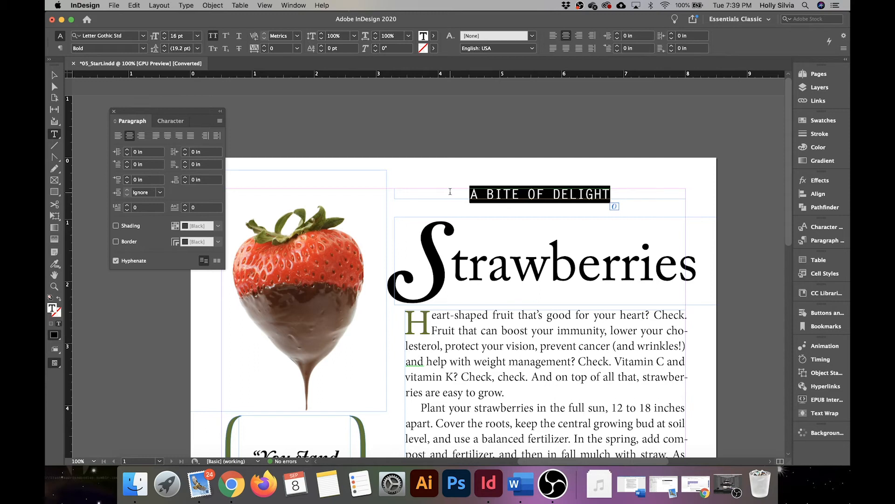
{"action": "left_click", "coordinate": [171, 121]}
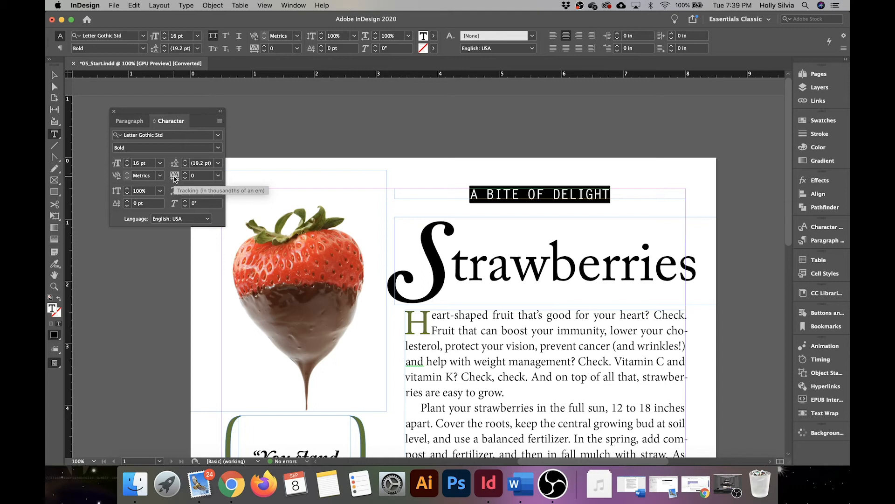
{"action": "left_click", "coordinate": [201, 177]}
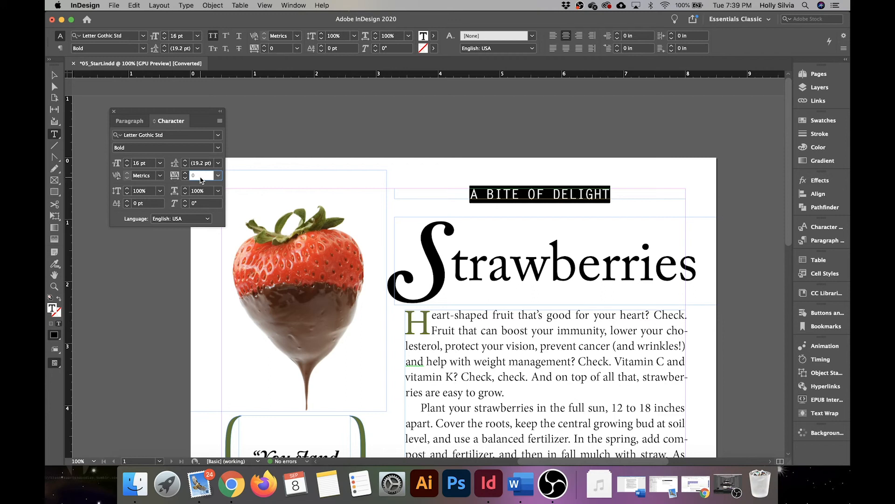
{"action": "type", "text": "100"}
{"action": "left_click", "coordinate": [202, 164]}
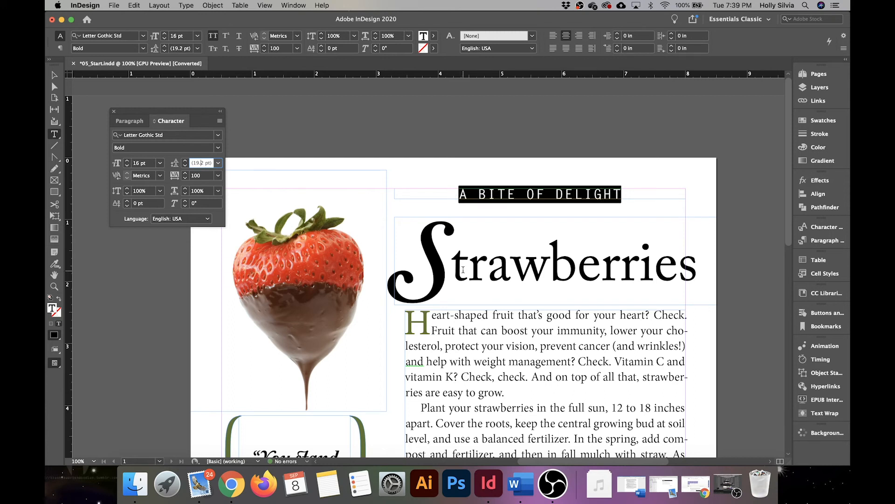
Select the whole "Strawberries" title and set its tracking to -20
{"action": "left_click", "coordinate": [485, 276]}
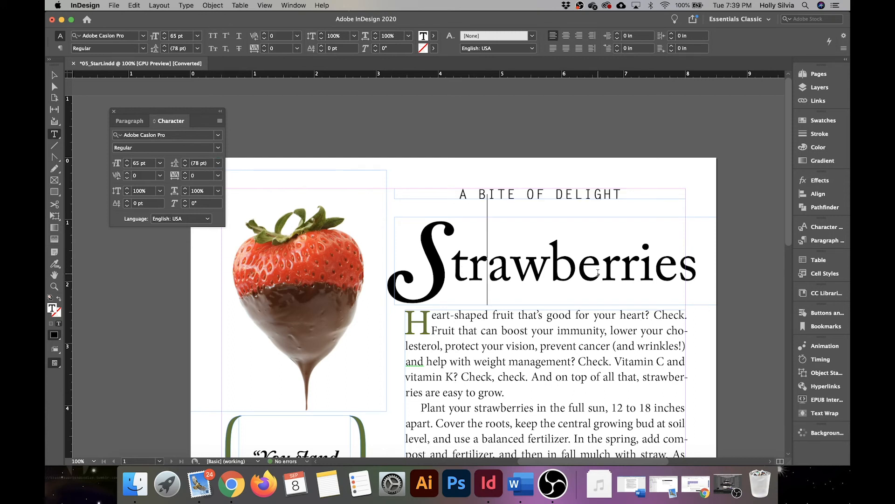
{"action": "key", "text": "super+a"}
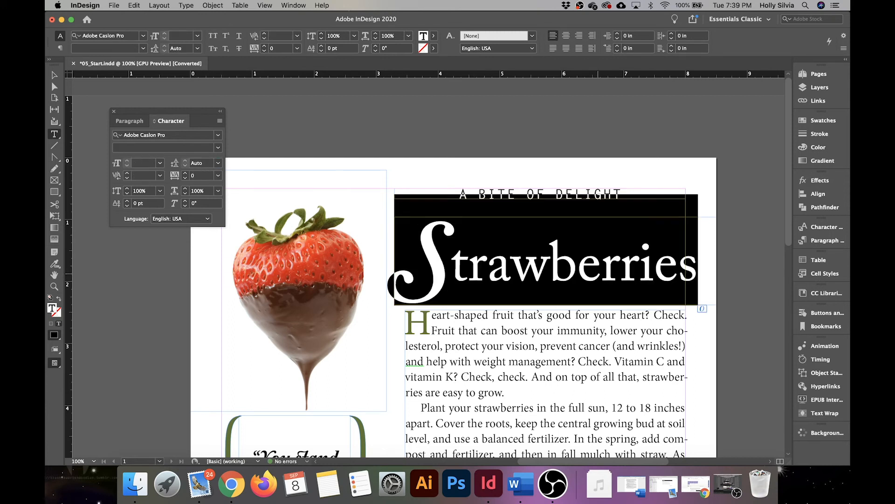
{"action": "left_click", "coordinate": [201, 178]}
{"action": "key", "text": "BackSpace"}
{"action": "type", "text": "-20"}
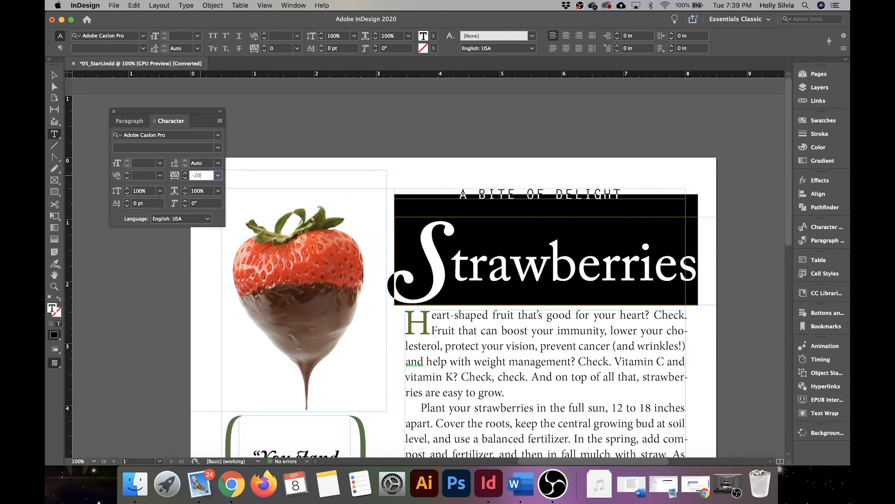
{"action": "left_click", "coordinate": [154, 177]}
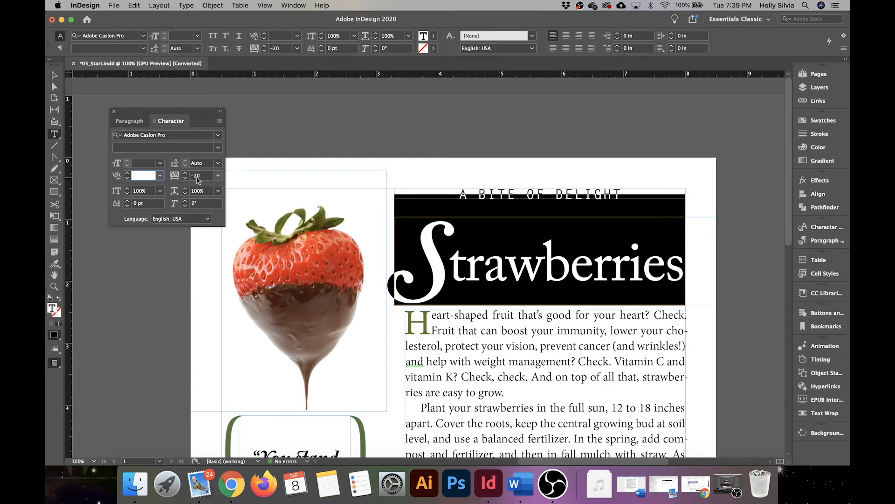
{"action": "left_click", "coordinate": [542, 275]}
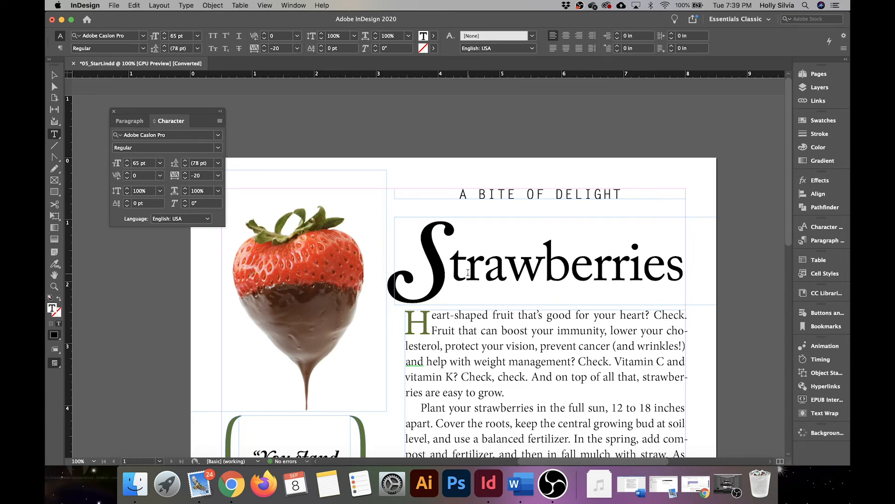
Set the kerning between the large S and the t in the "Strawberries" title to -60
{"action": "left_click_drag", "start_coordinate": [447, 274], "coordinate": [408, 279]}
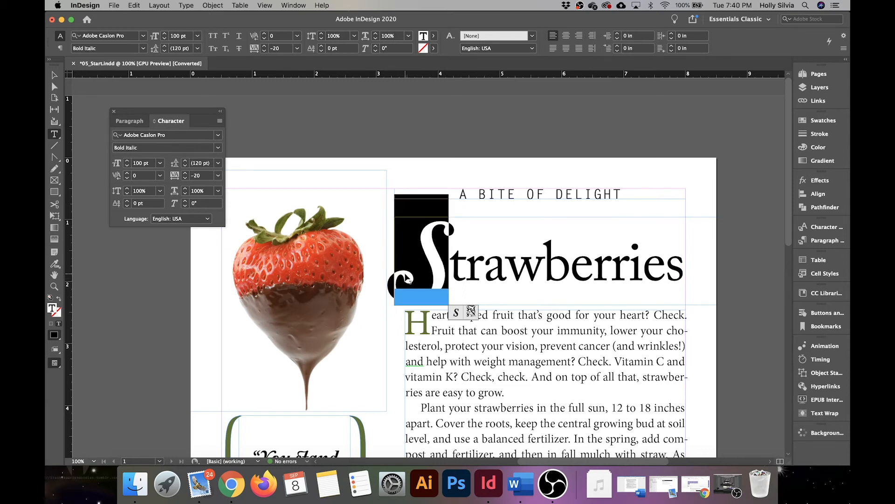
{"action": "left_click", "coordinate": [492, 265]}
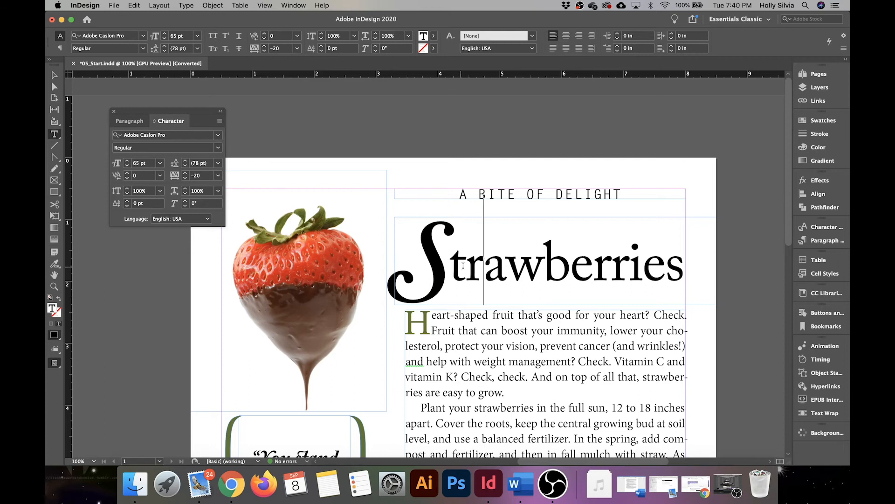
{"action": "left_click_drag", "start_coordinate": [466, 266], "coordinate": [575, 267]}
{"action": "left_click", "coordinate": [577, 271]}
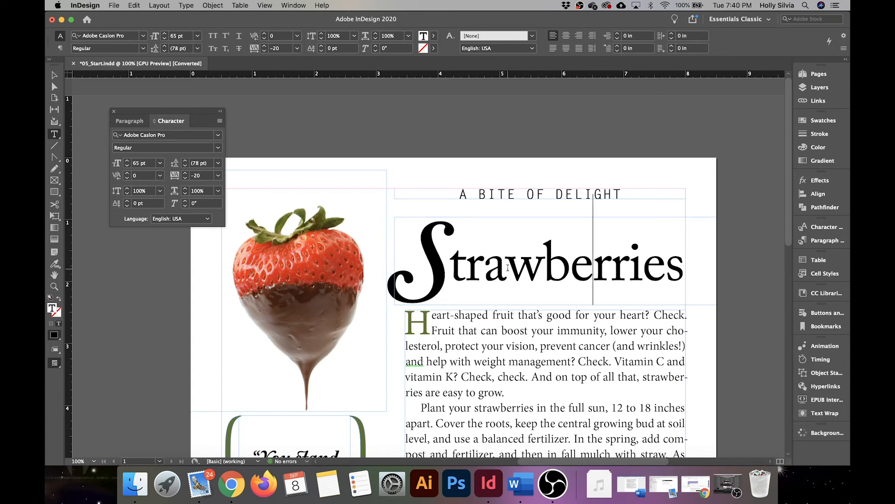
{"action": "left_click", "coordinate": [447, 273]}
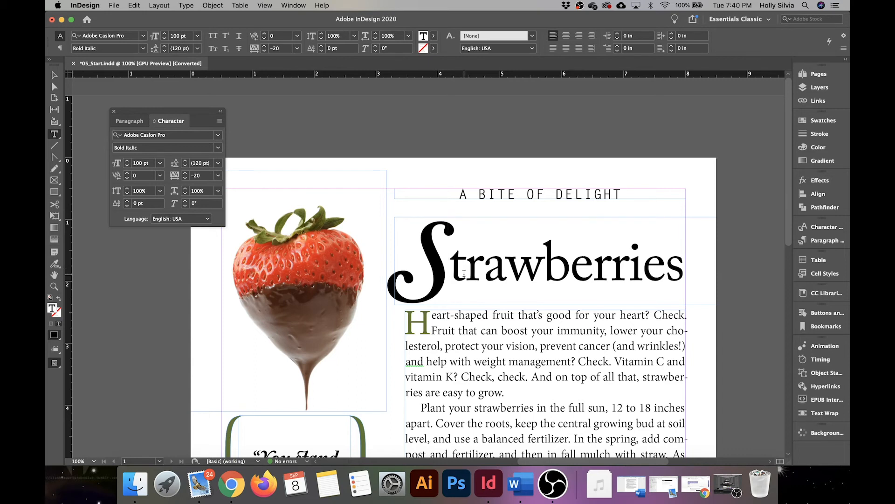
{"action": "left_click", "coordinate": [143, 177]}
{"action": "key", "text": "BackSpace"}
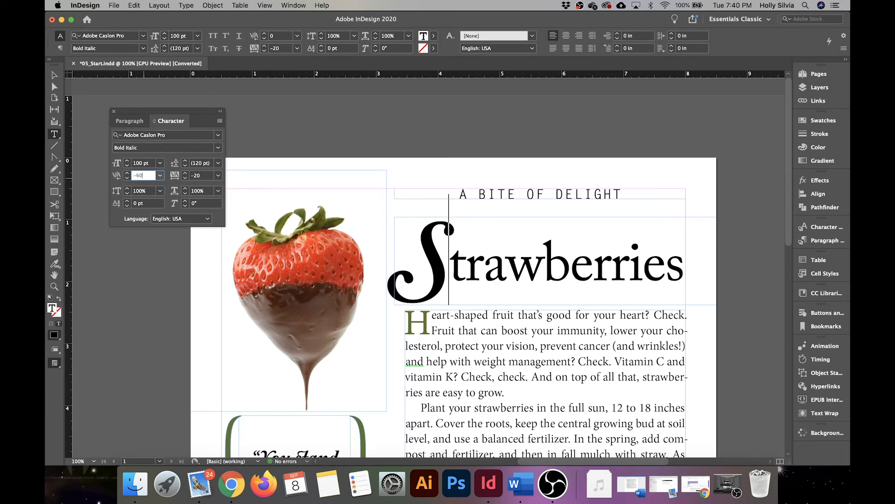
{"action": "left_click", "coordinate": [209, 174]}
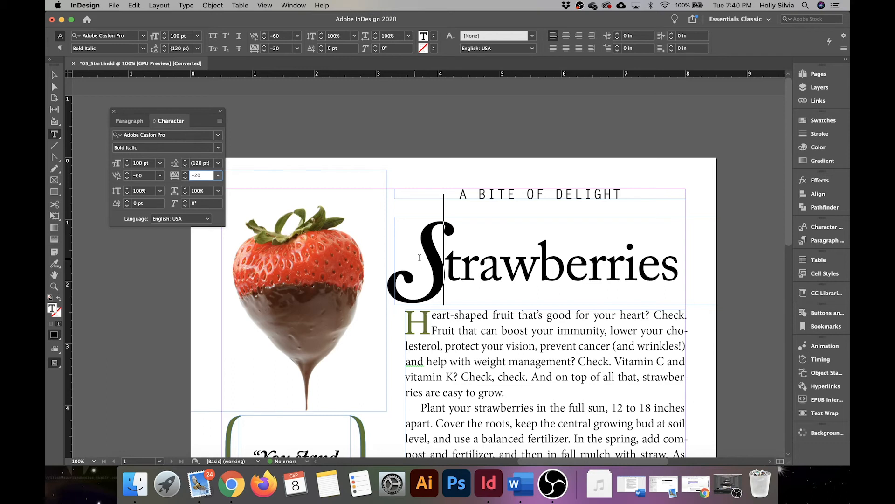
Select all the body text of the strawberry article and open its hyphenation settings
{"action": "left_click", "coordinate": [495, 261]}
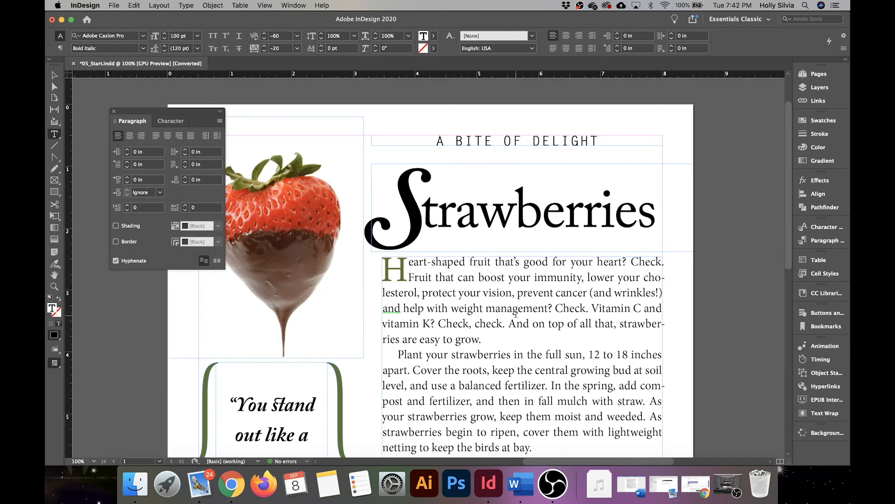
{"action": "scroll", "coordinate": [516, 313], "scroll_direction": "down", "scroll_amount": 4}
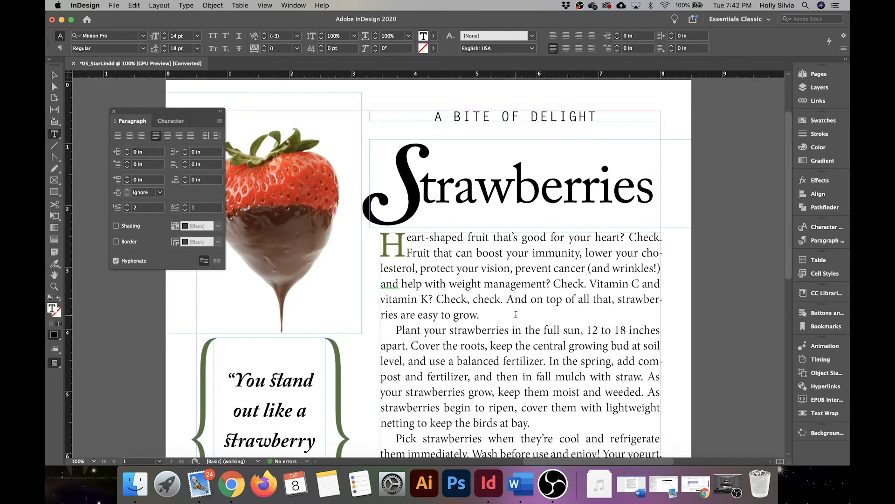
{"action": "scroll", "coordinate": [516, 314], "scroll_direction": "down", "scroll_amount": 2}
{"action": "scroll", "coordinate": [517, 314], "scroll_direction": "left", "scroll_amount": 1}
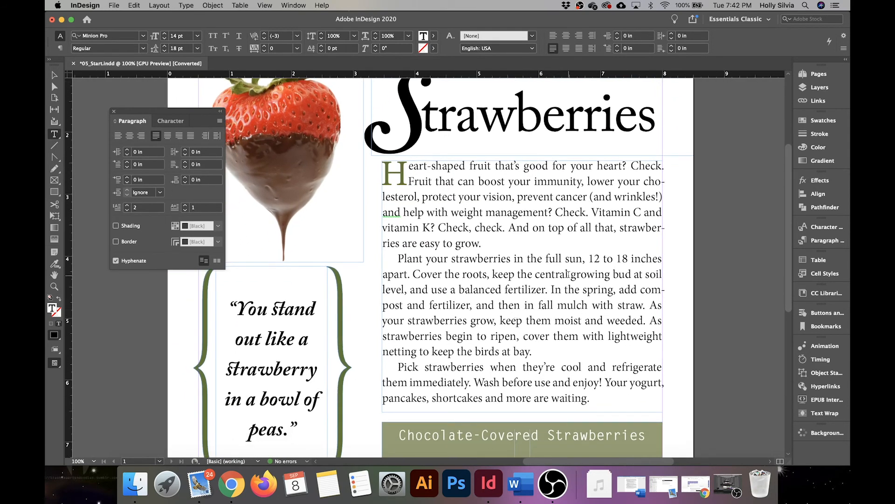
{"action": "key", "text": "super+a"}
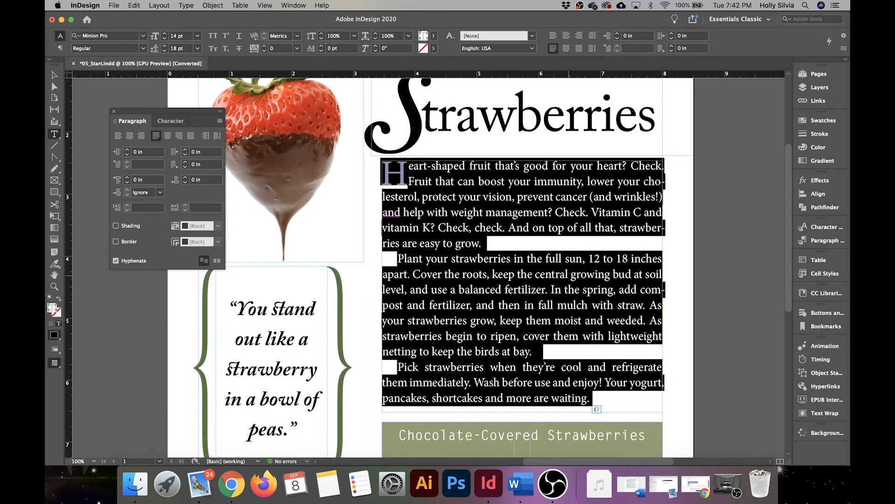
{"action": "left_click", "coordinate": [220, 121]}
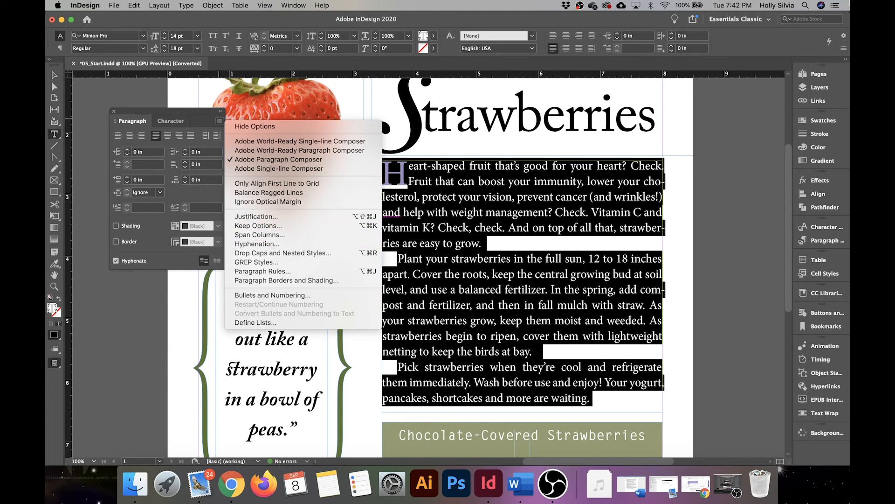
{"action": "left_click", "coordinate": [844, 49]}
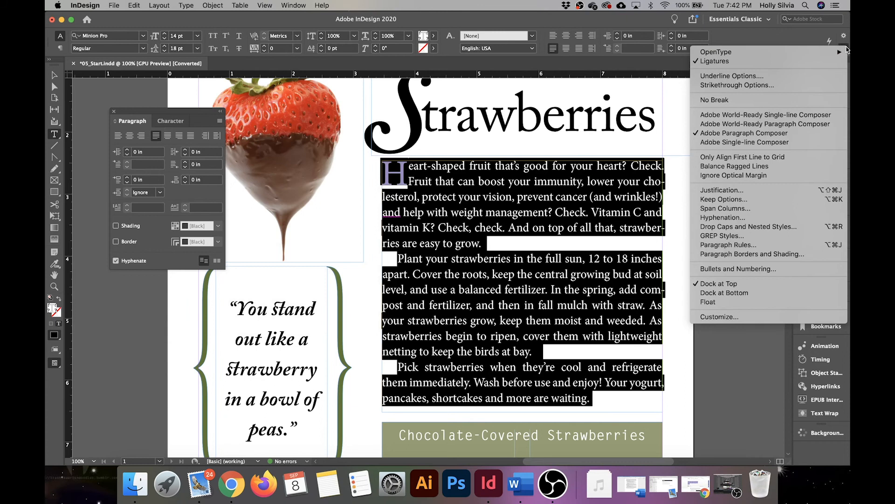
{"action": "left_click", "coordinate": [844, 50]}
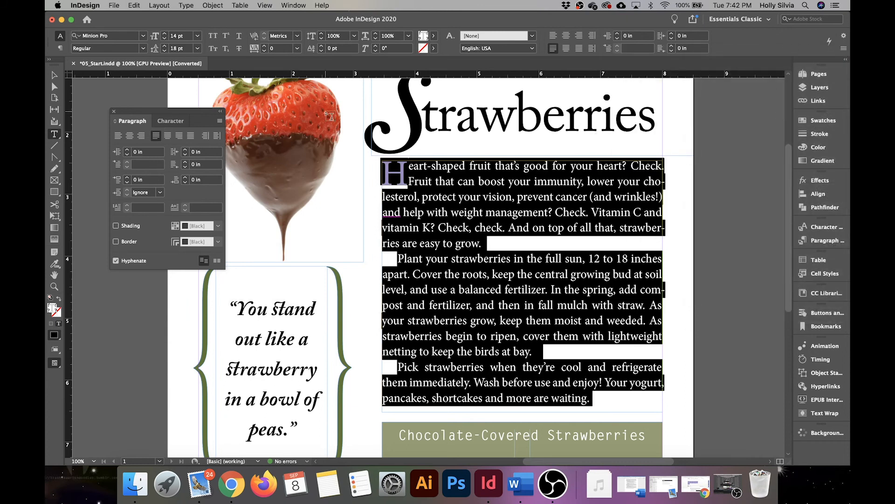
{"action": "left_click", "coordinate": [218, 122]}
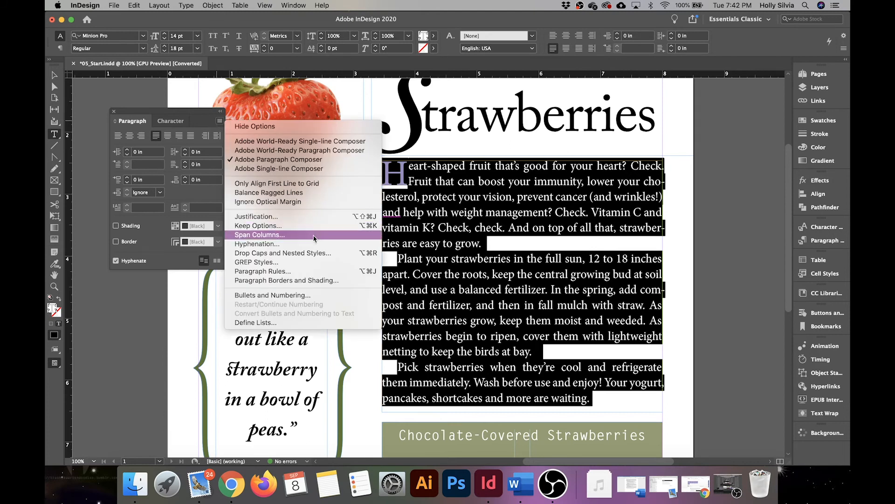
{"action": "left_click", "coordinate": [274, 246]}
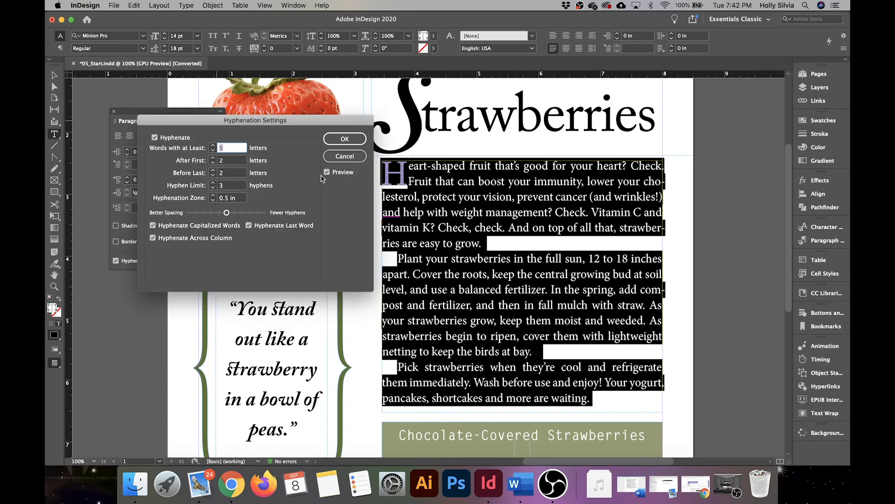
Switch hyphenation off and on repeatedly to compare how the previewed body text breaks its lines
{"action": "left_click", "coordinate": [155, 138]}
{"action": "left_click", "coordinate": [155, 139]}
{"action": "left_click", "coordinate": [155, 138]}
{"action": "left_click", "coordinate": [154, 139]}
{"action": "left_click", "coordinate": [155, 138]}
{"action": "left_click", "coordinate": [154, 139]}
Limit the body text to 2 consecutive hyphens and apply the hyphenation settings
{"action": "left_click", "coordinate": [229, 187]}
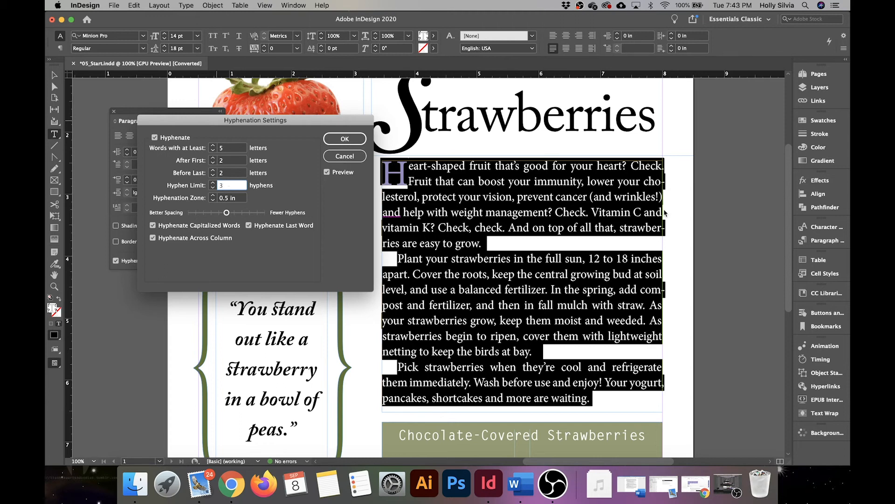
{"action": "type", "text": "2"}
{"action": "left_click", "coordinate": [345, 139]}
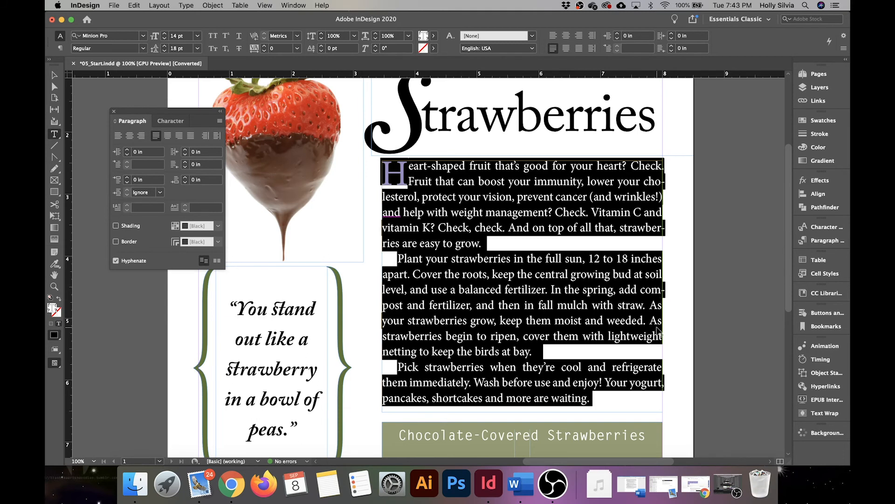
Insert a forced line break before "of" in the quote so its last line reads "of peas."
{"action": "scroll", "coordinate": [467, 315], "scroll_direction": "left", "scroll_amount": 5}
{"action": "scroll", "coordinate": [467, 315], "scroll_direction": "down", "scroll_amount": 2}
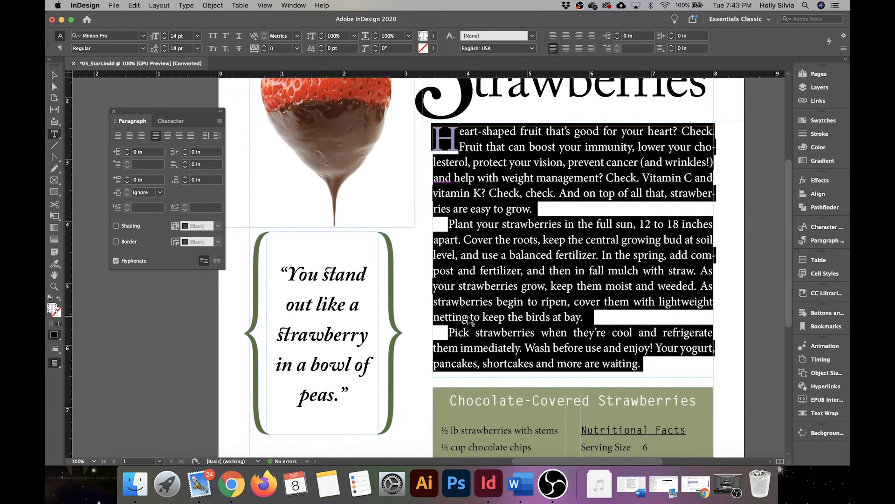
{"action": "scroll", "coordinate": [467, 316], "scroll_direction": "left", "scroll_amount": 2}
{"action": "scroll", "coordinate": [468, 316], "scroll_direction": "down", "scroll_amount": 1}
{"action": "scroll", "coordinate": [467, 315], "scroll_direction": "right", "scroll_amount": 2}
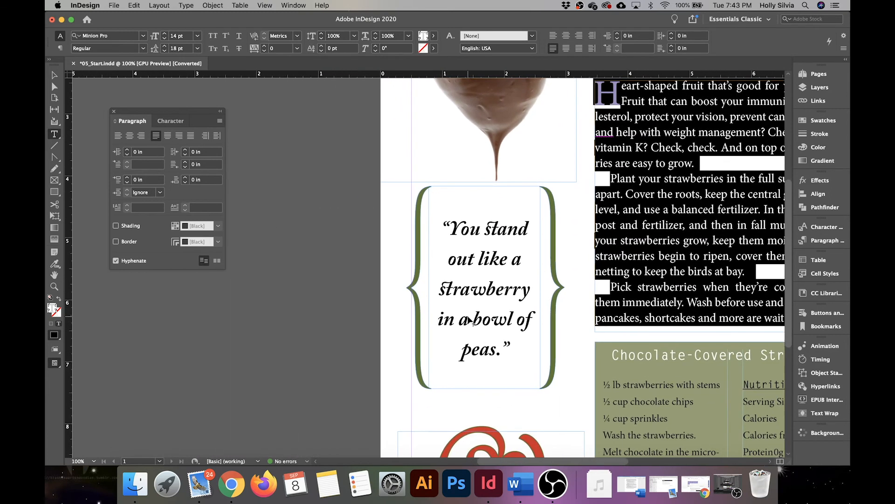
{"action": "left_click", "coordinate": [469, 320]}
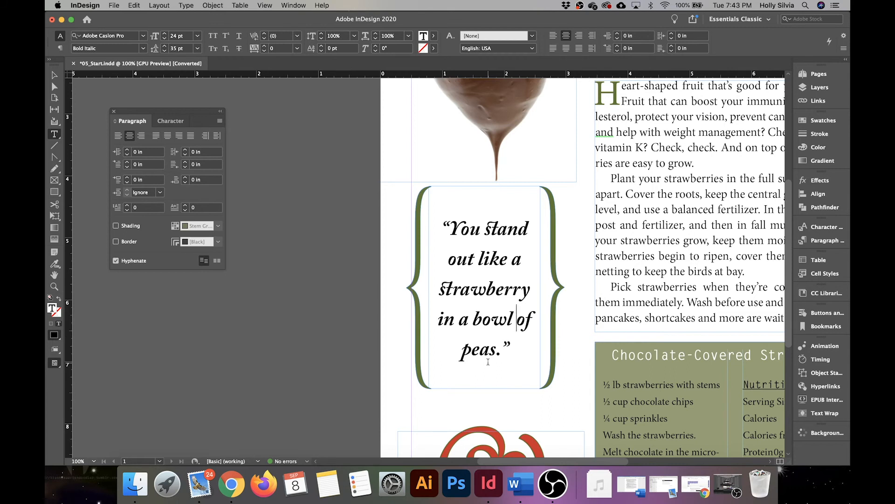
{"action": "key", "text": "shift+Return"}
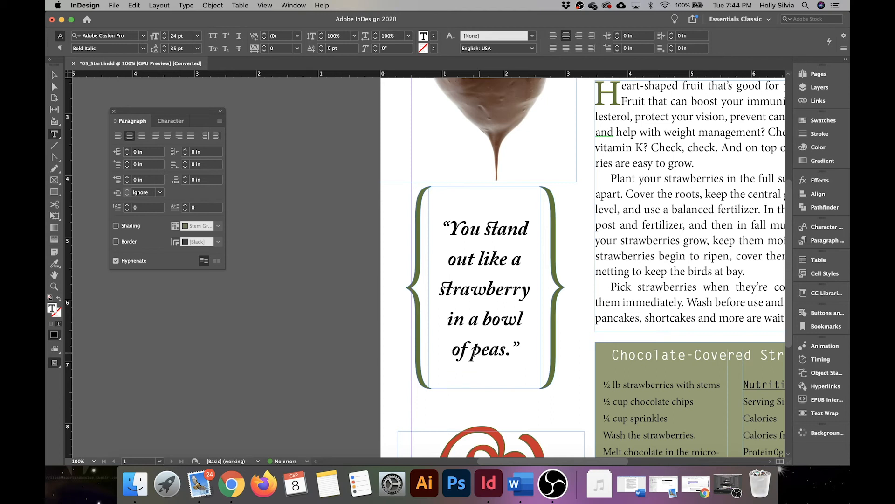
{"action": "key", "text": "BackSpace"}
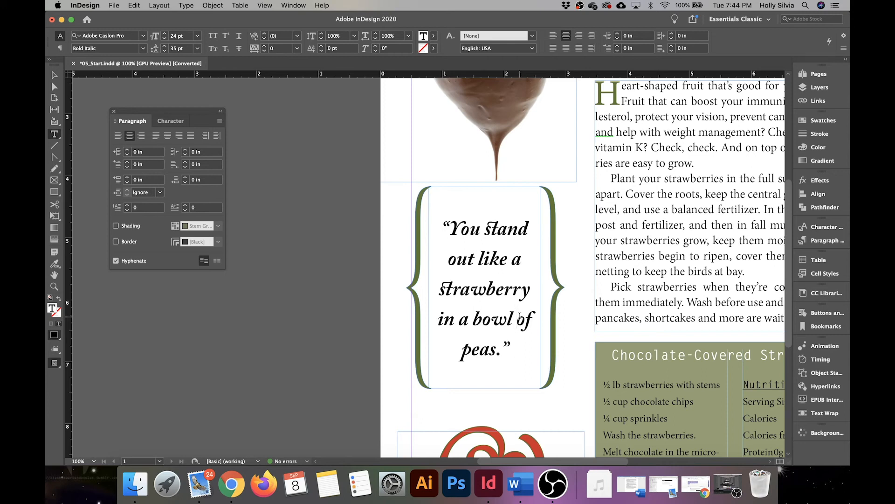
{"action": "key", "text": "shift+Return"}
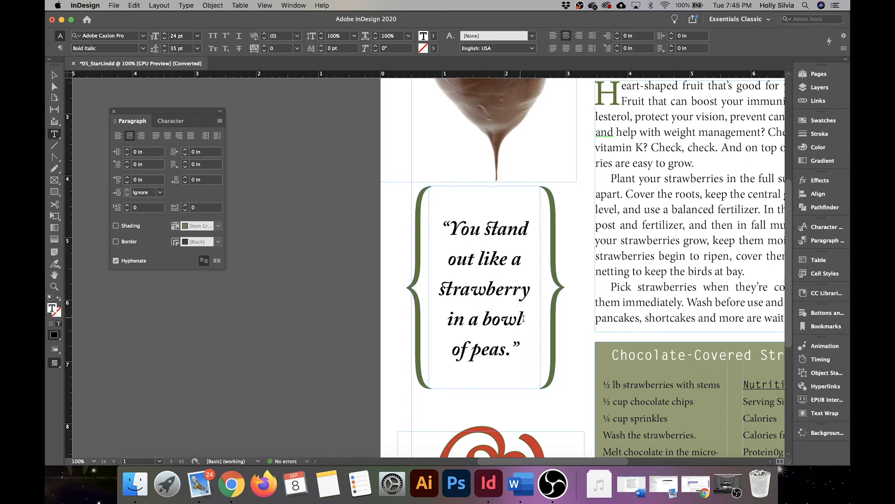
Select the four lines under the "Nutritional Facts" heading and open the tab settings for them
{"action": "scroll", "coordinate": [609, 315], "scroll_direction": "down", "scroll_amount": 10}
{"action": "scroll", "coordinate": [608, 314], "scroll_direction": "right", "scroll_amount": 8}
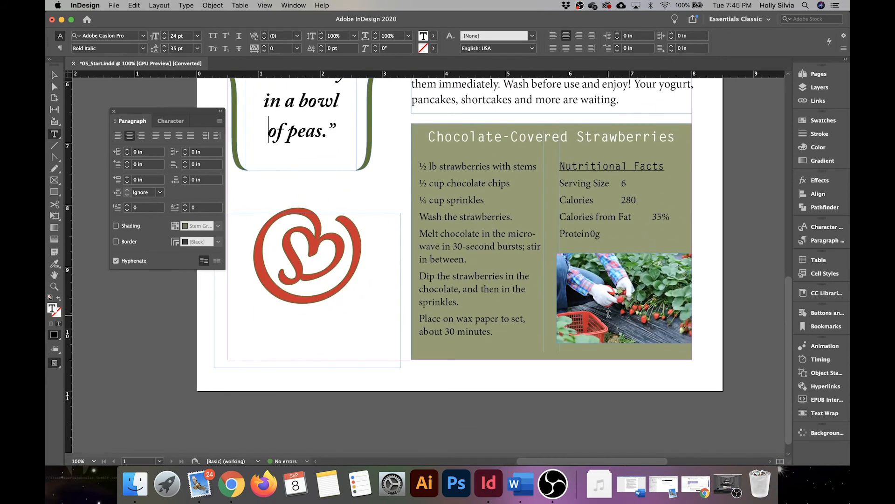
{"action": "left_click_drag", "start_coordinate": [559, 183], "coordinate": [602, 239]}
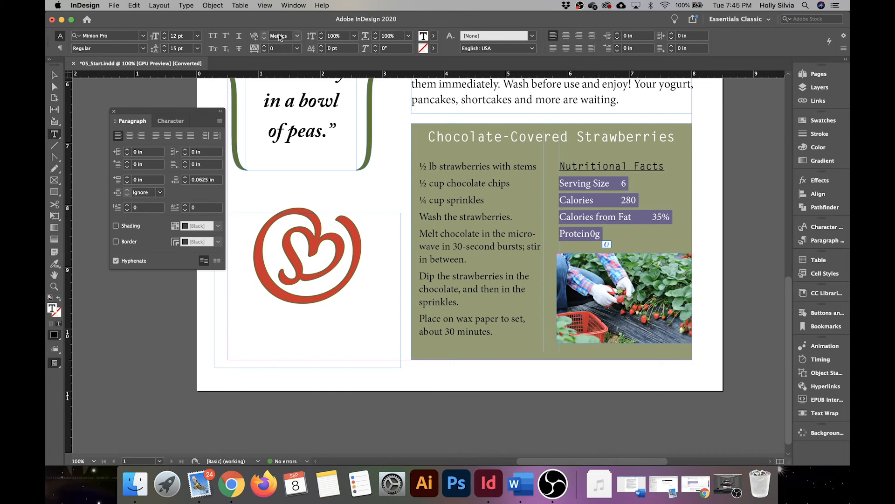
{"action": "left_click", "coordinate": [186, 5]}
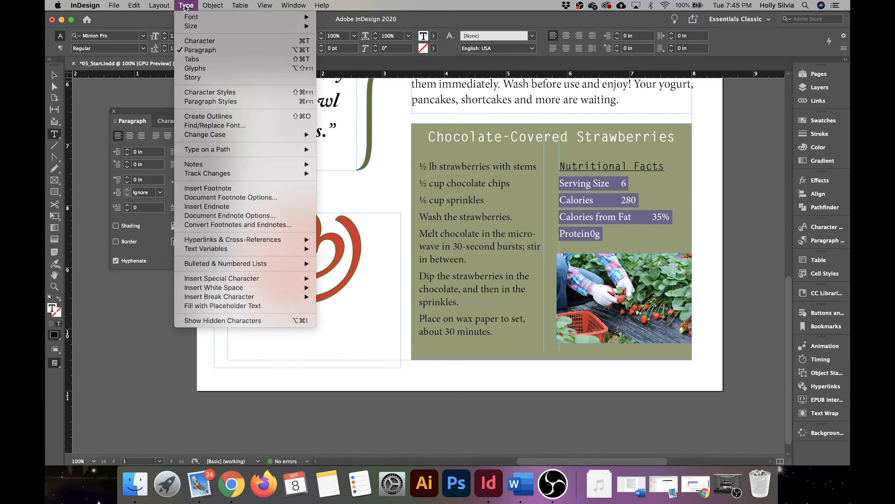
{"action": "left_click", "coordinate": [196, 60]}
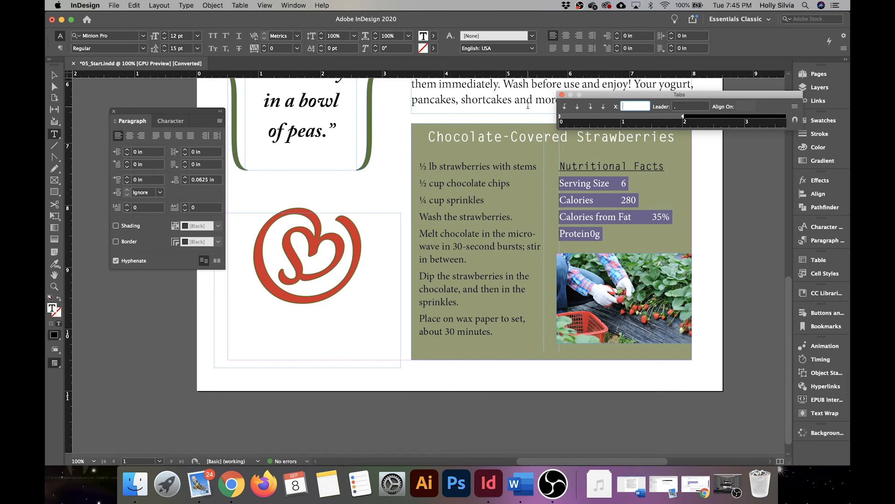
Try to add a right-justified tab at 2 in with a period leader to the selected lines
{"action": "left_click", "coordinate": [591, 107]}
{"action": "type", "text": "2"}
{"action": "left_click", "coordinate": [678, 108]}
{"action": "key", "text": "BackSpace"}
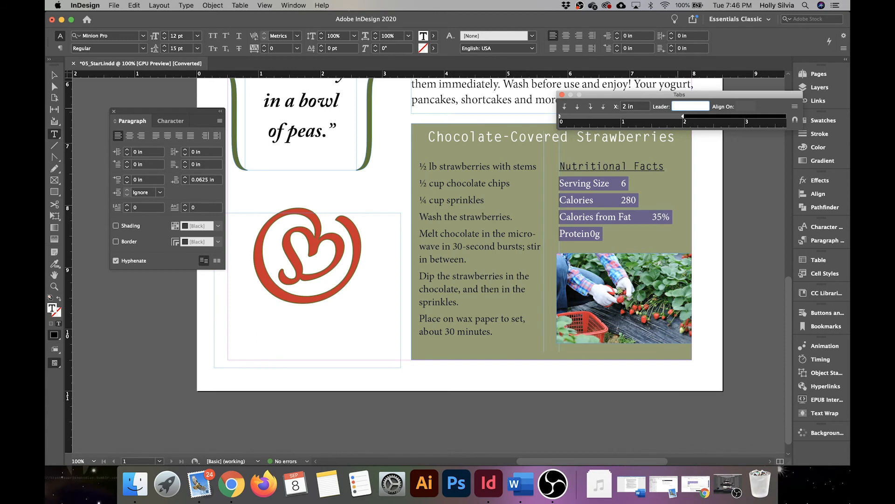
{"action": "type", "text": "."}
{"action": "left_click", "coordinate": [642, 108]}
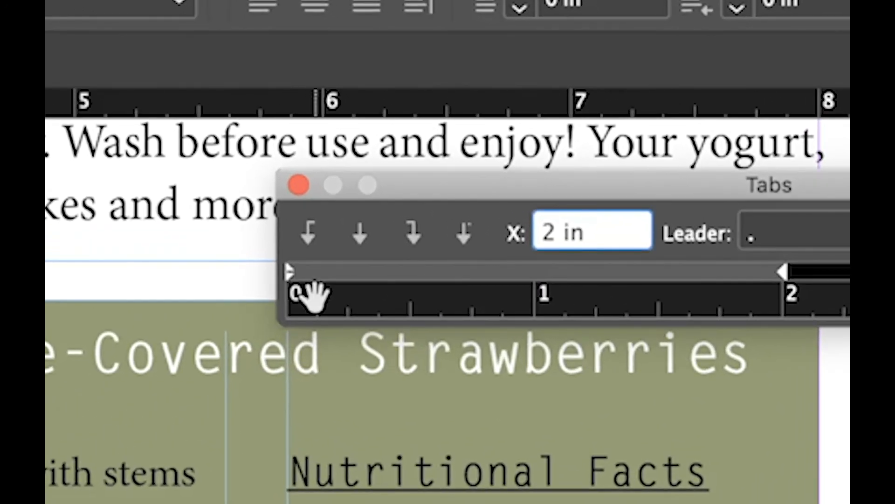
Set a right-justified tab stop at 2 in with a period-and-space leader on the four nutrition lines
{"action": "left_click", "coordinate": [289, 271]}
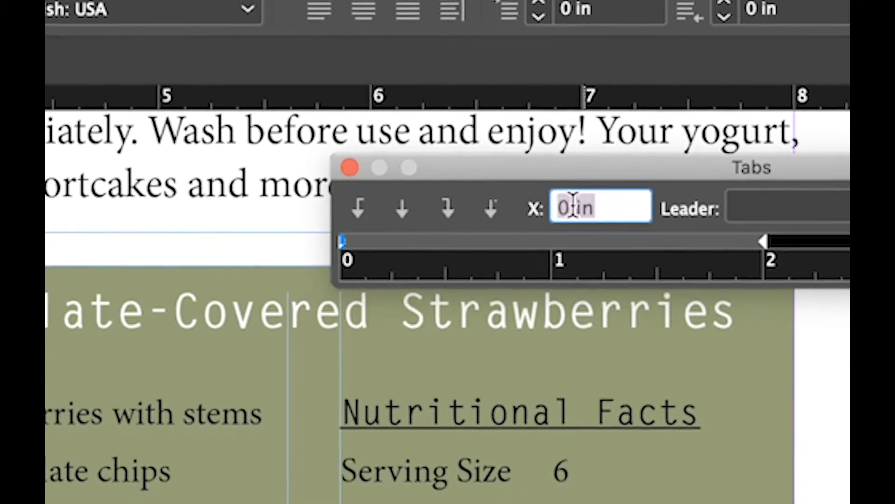
{"action": "left_click", "coordinate": [563, 226]}
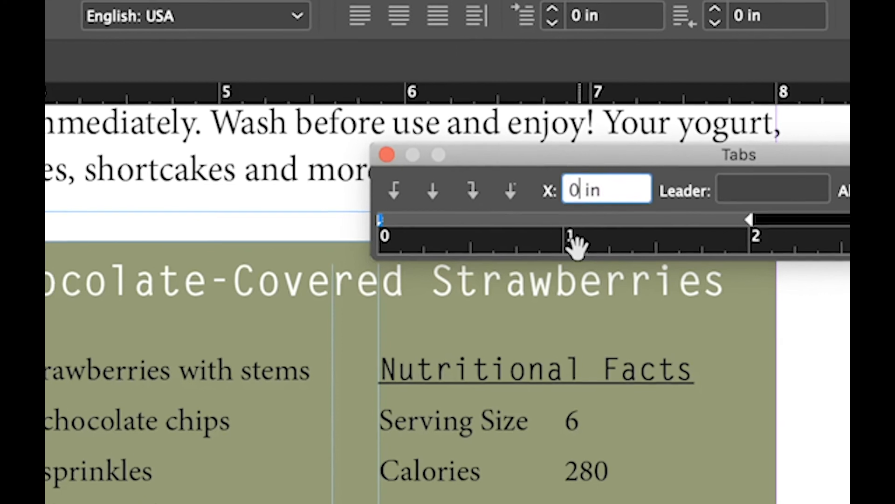
{"action": "key", "text": "BackSpace"}
{"action": "type", "text": "2"}
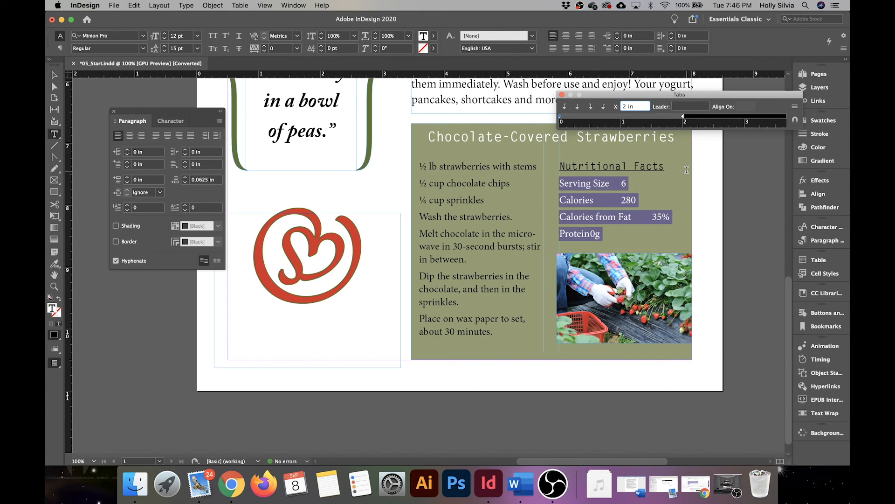
{"action": "left_click", "coordinate": [681, 107]}
{"action": "type", "text": "."}
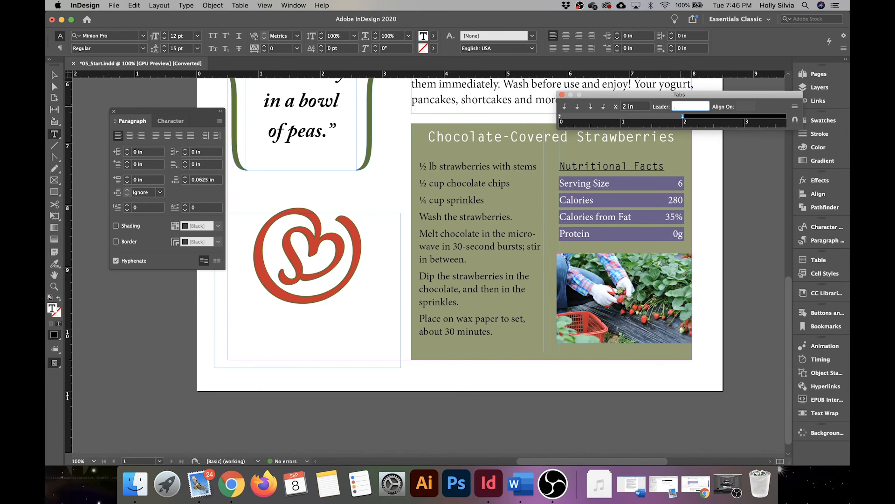
{"action": "key", "text": "Tab"}
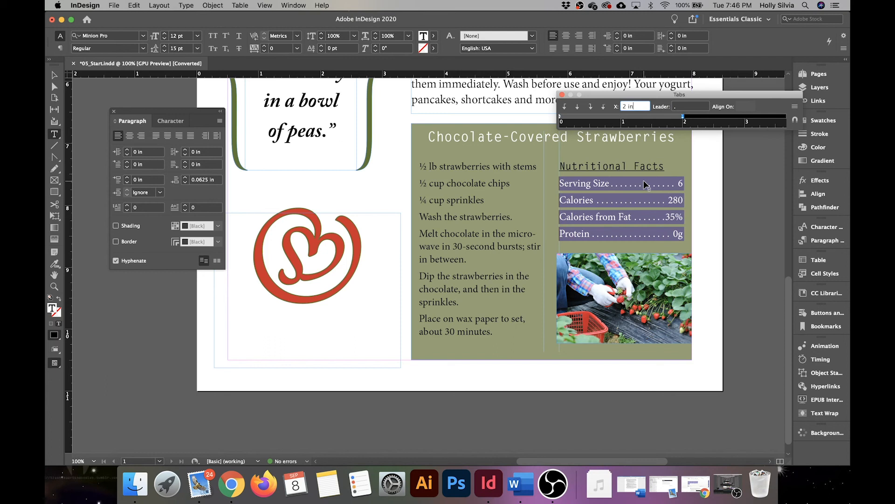
Try the tab leader as a period without the space, and restore the period-and-space leader
{"action": "left_click", "coordinate": [687, 107]}
{"action": "key", "text": "BackSpace"}
{"action": "key", "text": "Tab"}
{"action": "left_click", "coordinate": [689, 108]}
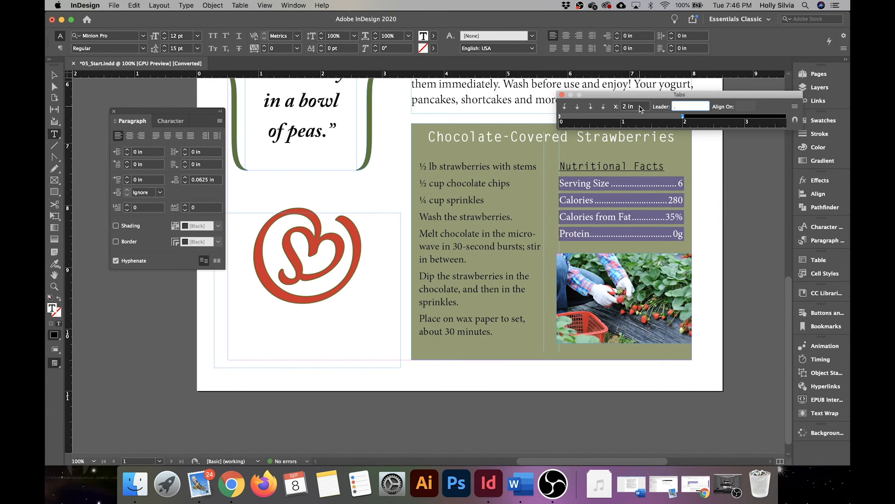
{"action": "key", "text": "Tab"}
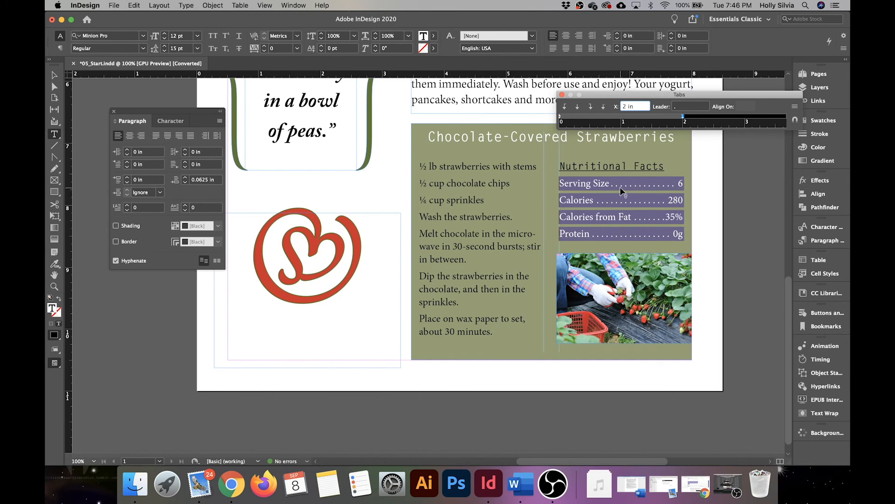
Turn the four recipe instruction paragraphs, from "Wash the strawberries." to "about 30 minutes.", into a numbered list
{"action": "left_click", "coordinate": [562, 95]}
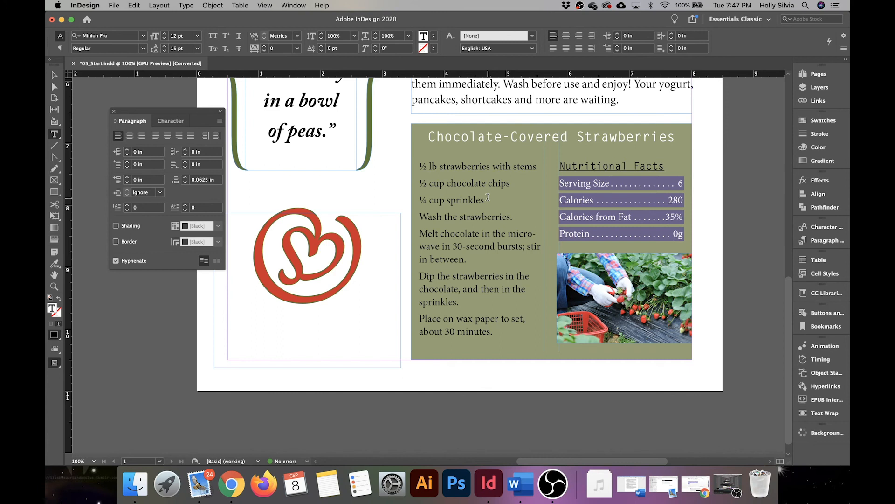
{"action": "left_click", "coordinate": [472, 236]}
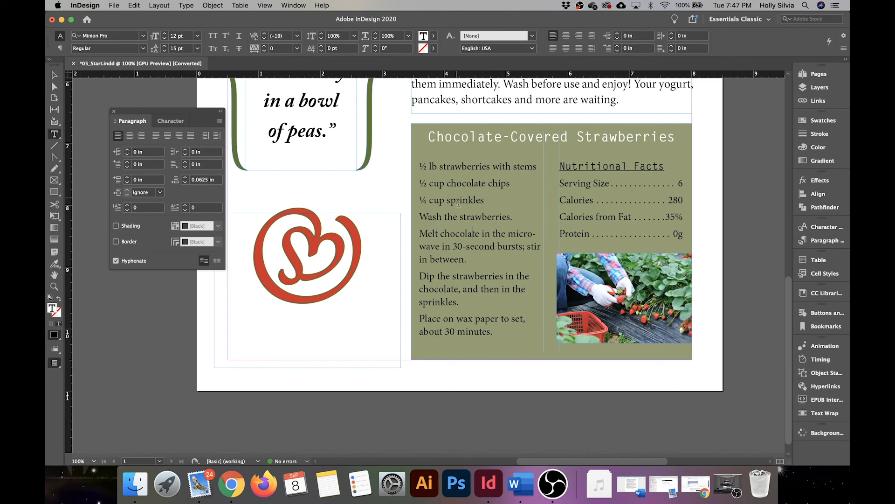
{"action": "left_click_drag", "start_coordinate": [420, 217], "coordinate": [503, 341]}
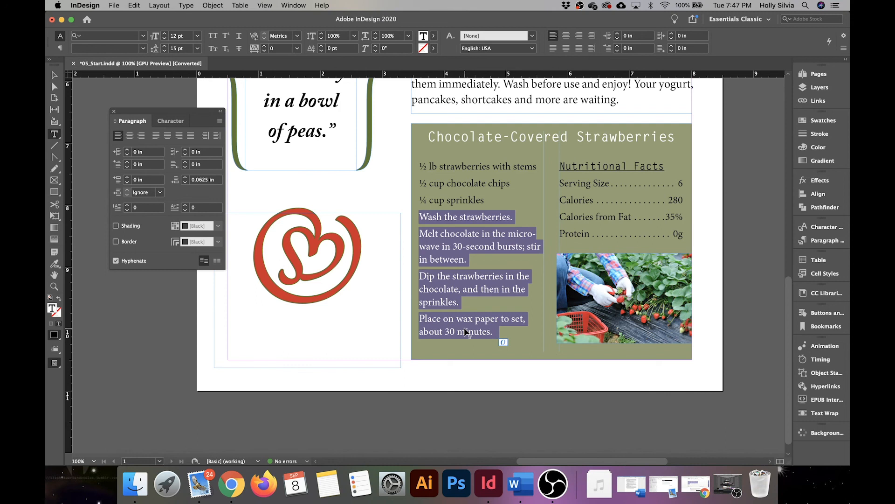
{"action": "left_click", "coordinate": [292, 6]}
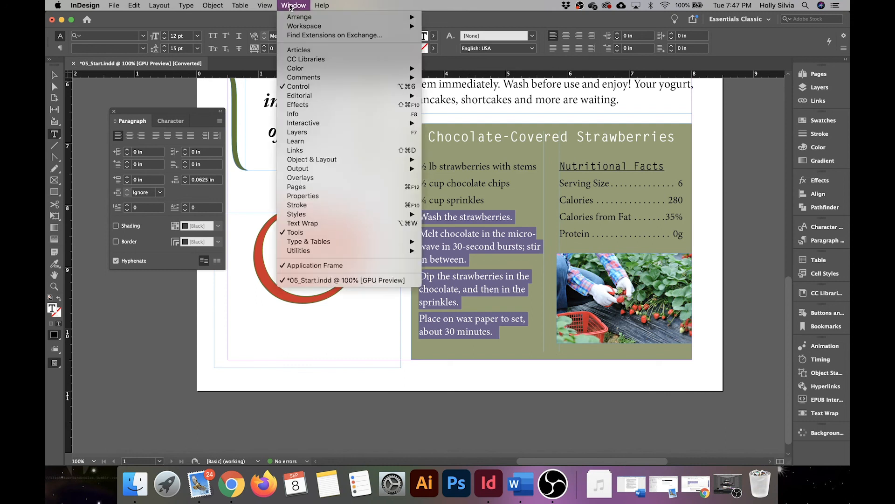
{"action": "left_click", "coordinate": [301, 196]}
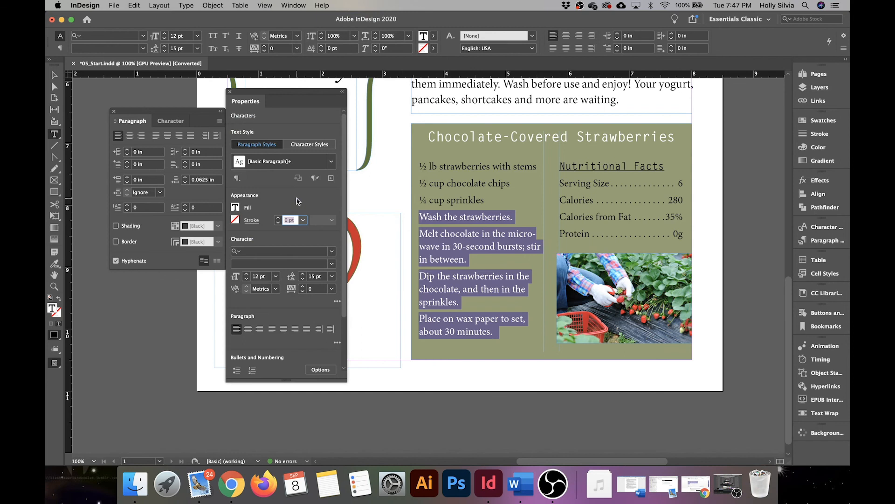
{"action": "scroll", "coordinate": [270, 359], "scroll_direction": "down", "scroll_amount": 3}
{"action": "left_click_drag", "start_coordinate": [285, 381], "coordinate": [292, 414]}
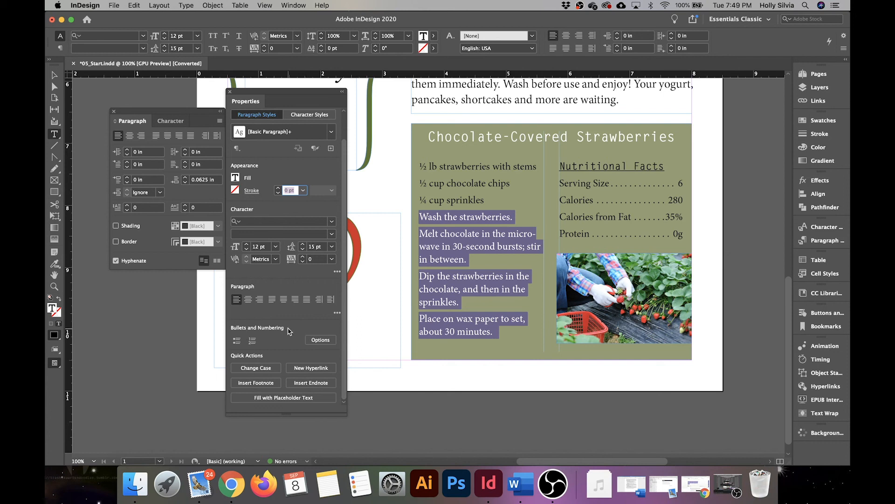
{"action": "left_click", "coordinate": [252, 341]}
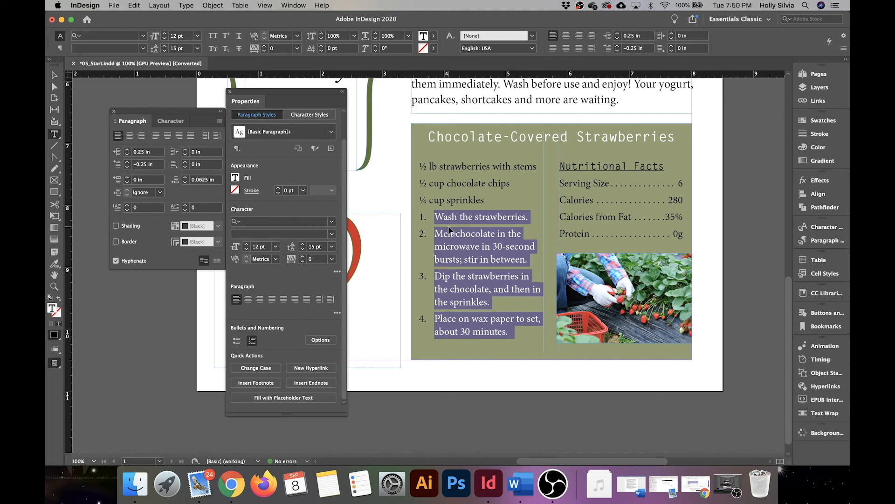
{"action": "left_click", "coordinate": [495, 170]}
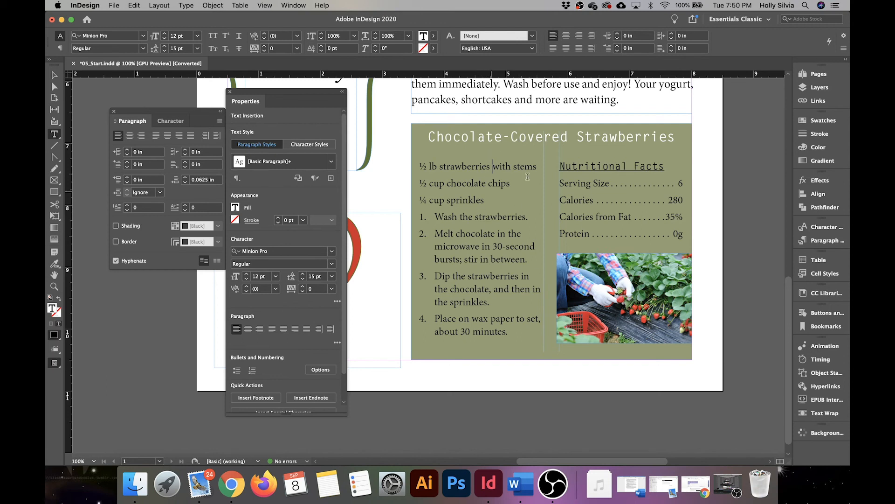
Add Strawberry Red paragraph shading behind the "Chocolate-Covered Strawberries" heading
{"action": "left_click", "coordinate": [567, 134]}
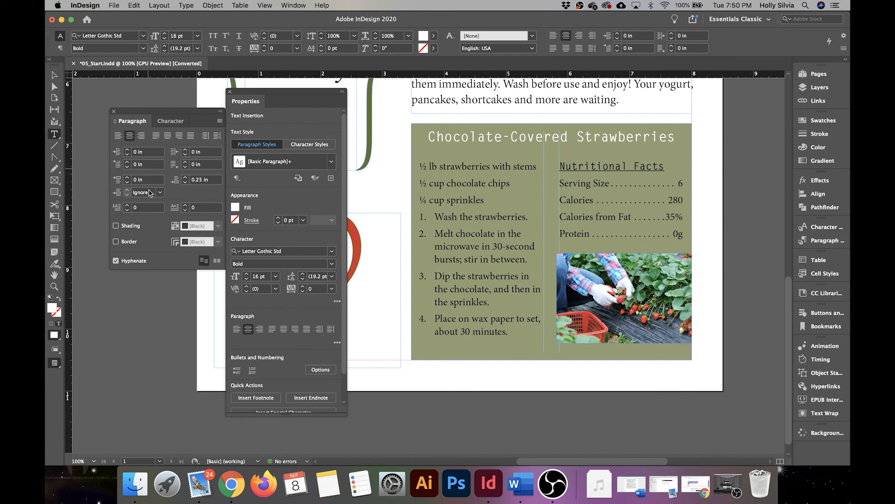
{"action": "left_click", "coordinate": [116, 226]}
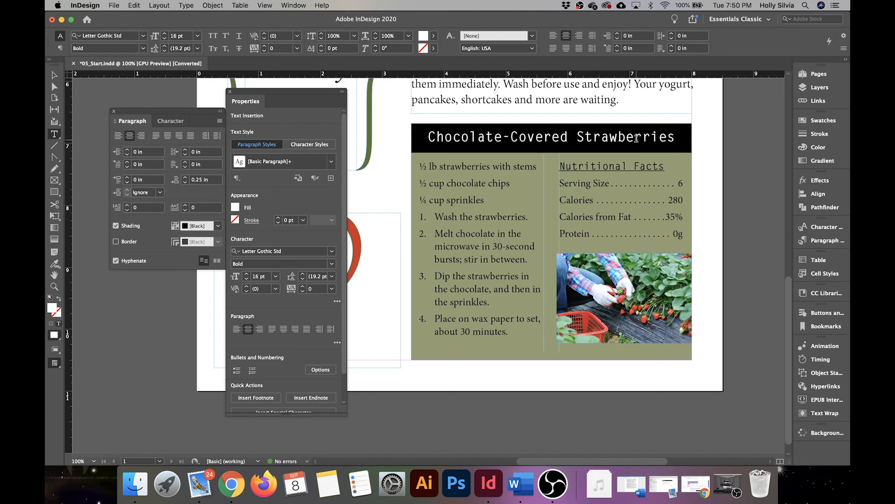
{"action": "left_click", "coordinate": [217, 228]}
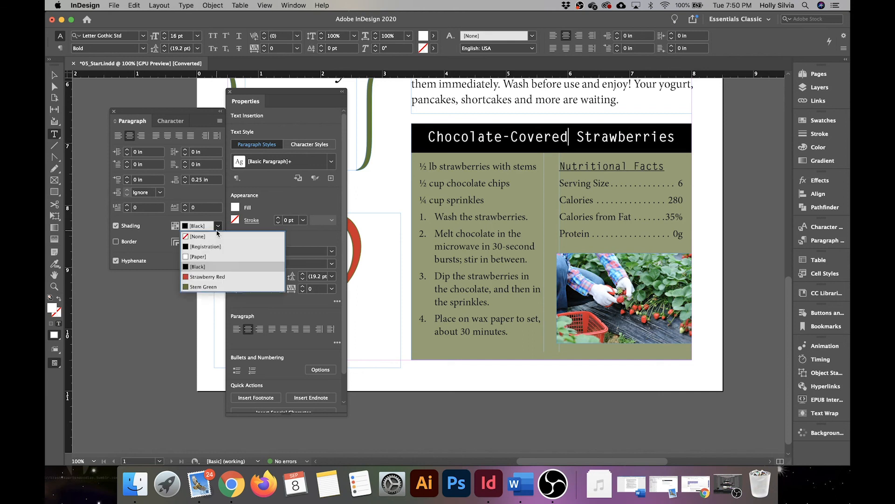
{"action": "left_click", "coordinate": [210, 281]}
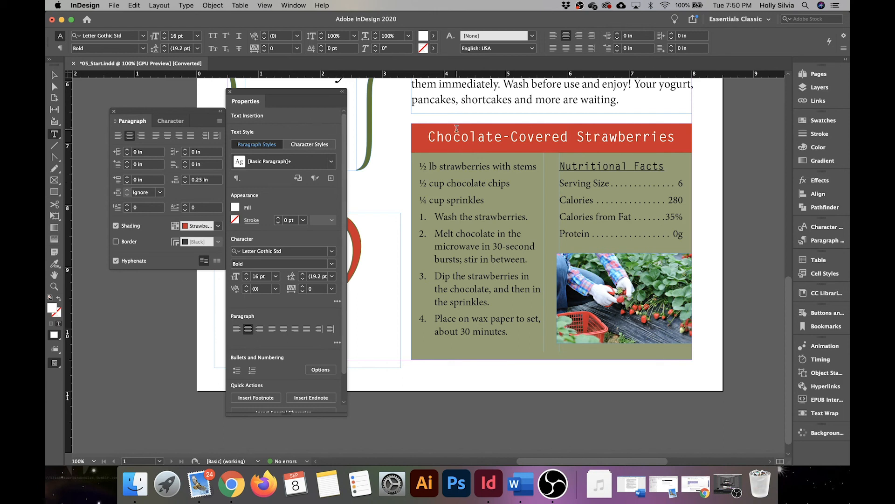
{"action": "left_click", "coordinate": [55, 75]}
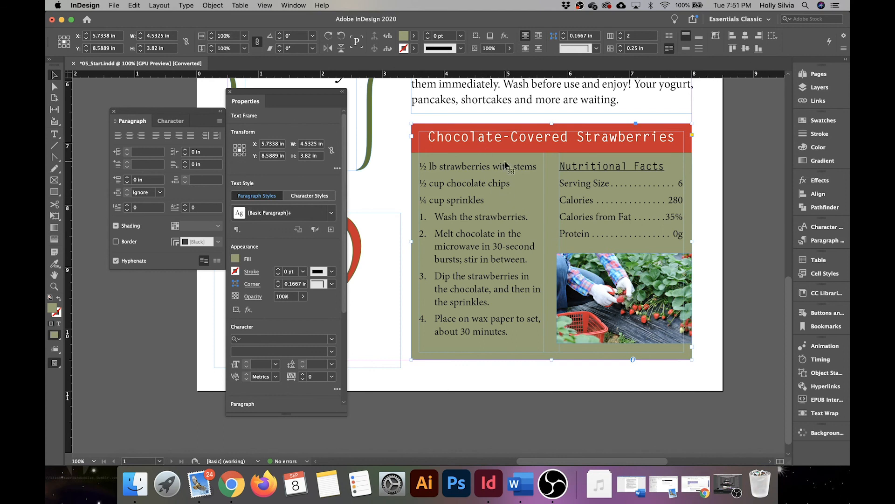
{"action": "left_click", "coordinate": [230, 91]}
Turn on a paragraph rule below the "A BITE OF DELIGHT" line at the top of the page
{"action": "scroll", "coordinate": [402, 147], "scroll_direction": "up", "scroll_amount": 2}
{"action": "scroll", "coordinate": [403, 148], "scroll_direction": "up", "scroll_amount": 10}
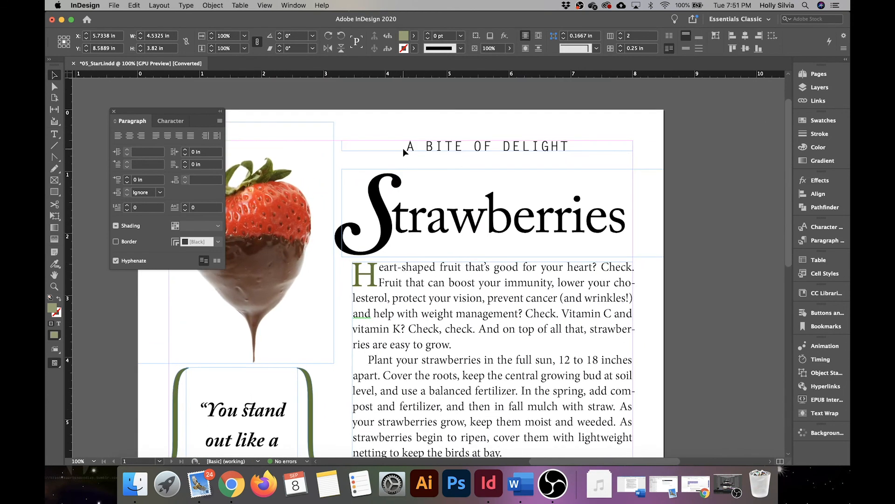
{"action": "double_click", "coordinate": [491, 156]}
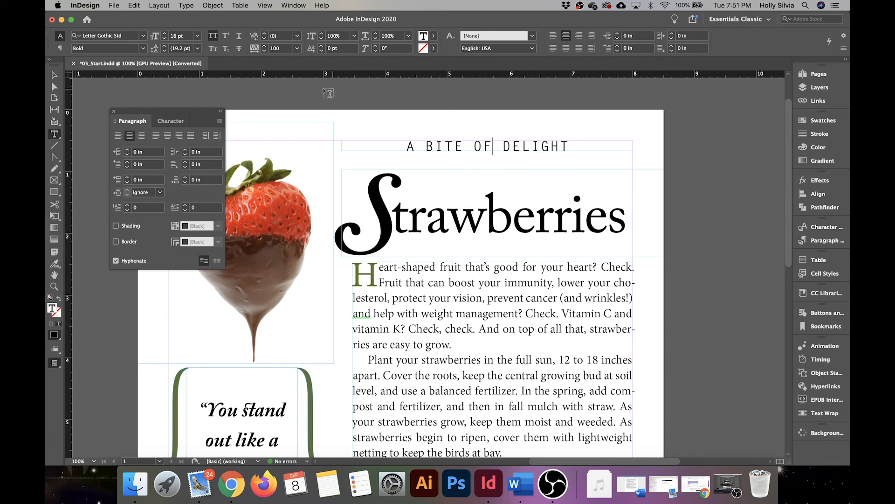
{"action": "left_click", "coordinate": [221, 121]}
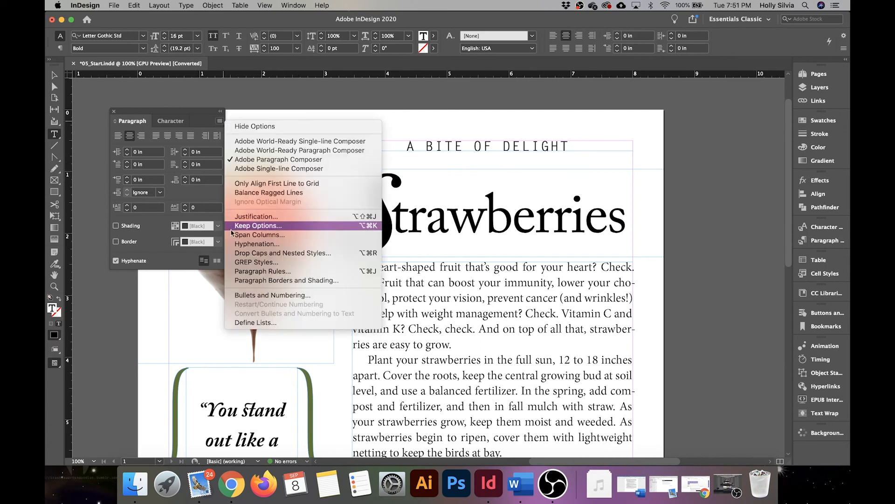
{"action": "left_click", "coordinate": [241, 272]}
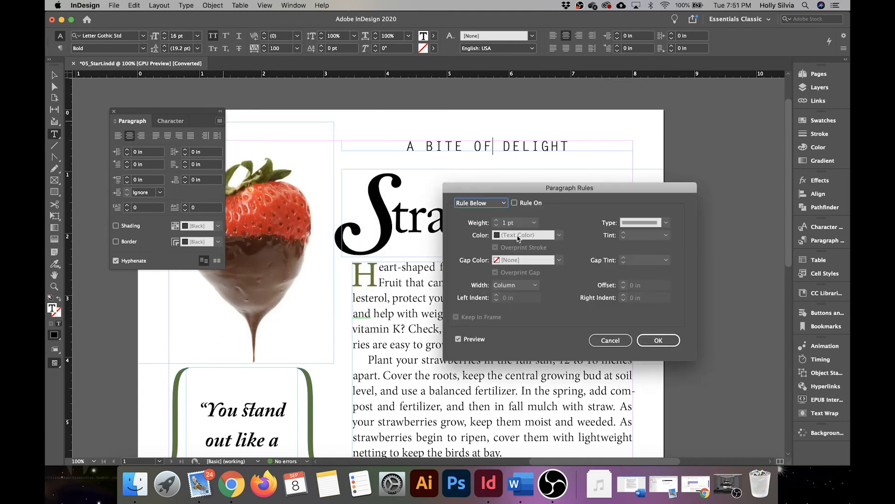
{"action": "left_click", "coordinate": [484, 203]}
{"action": "left_click", "coordinate": [487, 208]}
{"action": "left_click", "coordinate": [514, 204]}
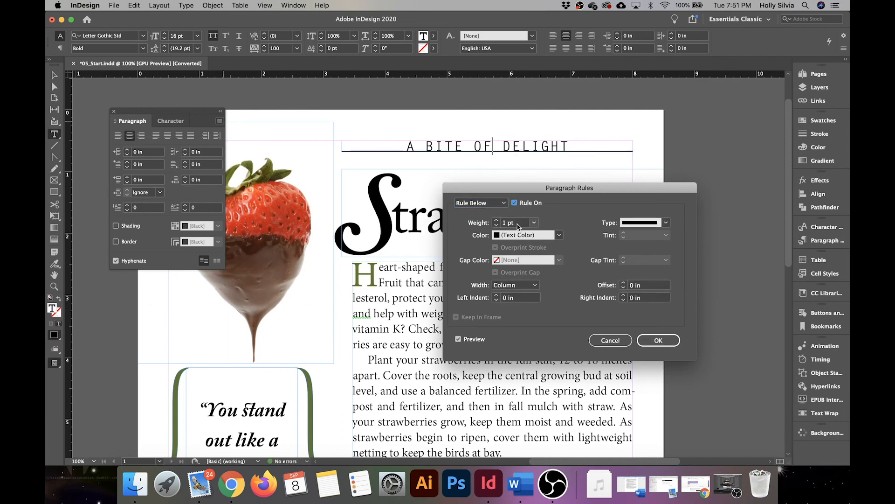
Set the paragraph rule's weight to 8 pt and its color to Stem Green
{"action": "left_click", "coordinate": [518, 225]}
{"action": "key", "text": "Up"}
{"action": "key", "text": "Up"}
{"action": "key", "text": "Up"}
{"action": "key", "text": "Up"}
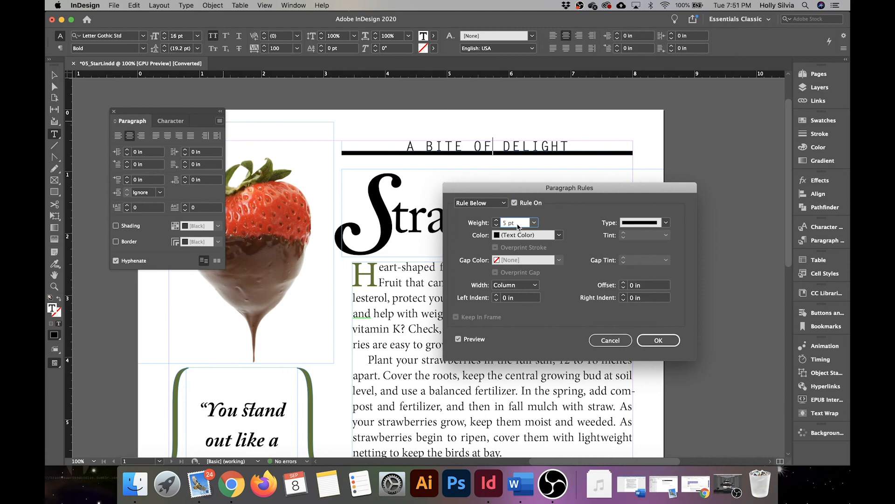
{"action": "key", "text": "Up"}
{"action": "key", "text": "Up"}
{"action": "key", "text": "Up"}
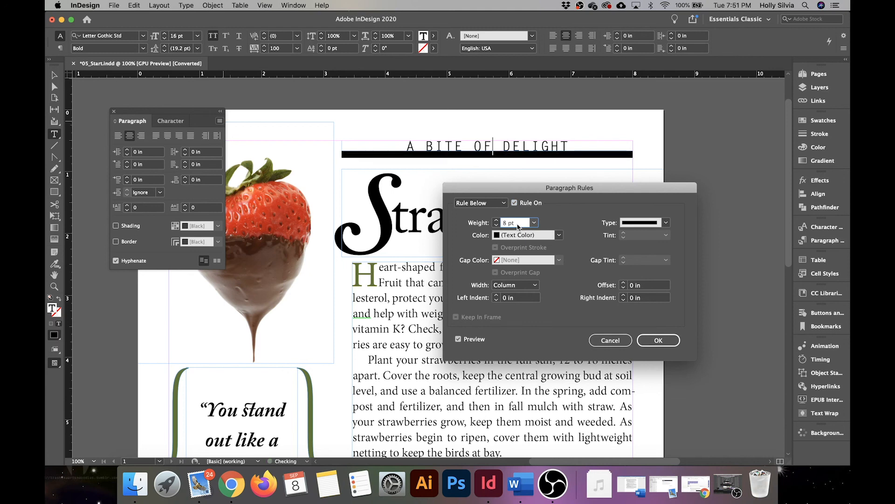
{"action": "left_click", "coordinate": [558, 234]}
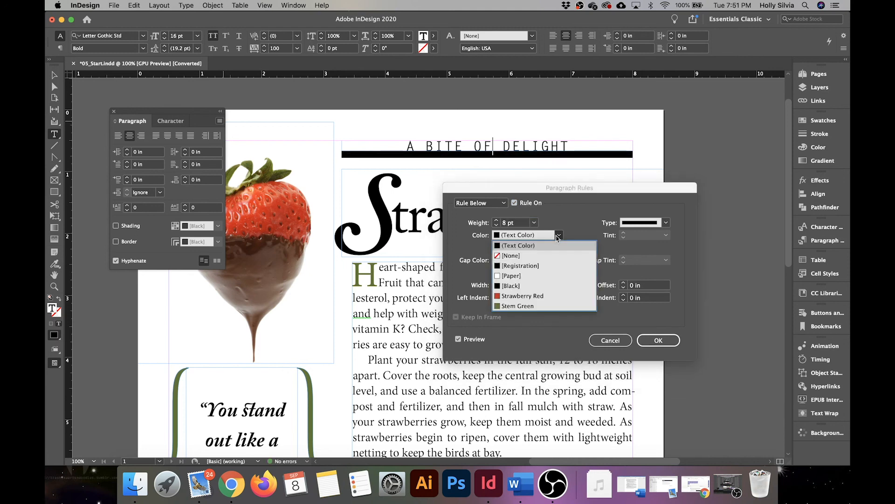
{"action": "left_click", "coordinate": [529, 306]}
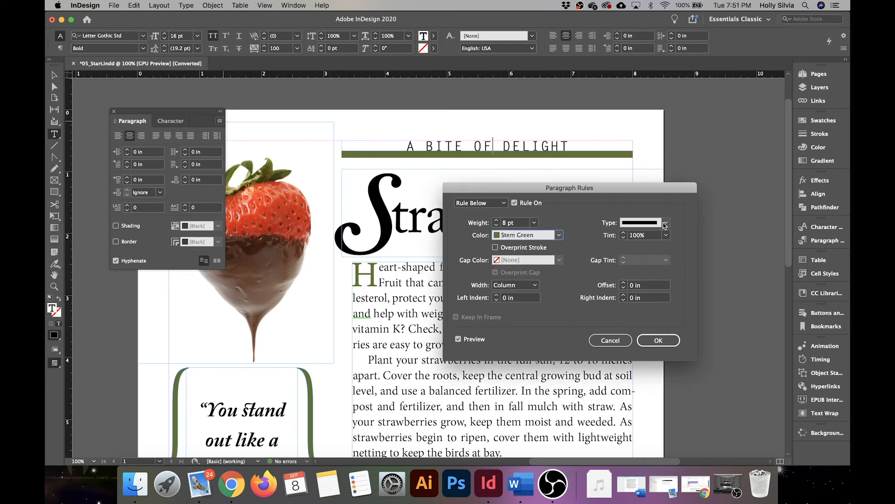
{"action": "left_click", "coordinate": [514, 203]}
{"action": "left_click", "coordinate": [514, 202]}
Change the rule's type to White Diamond and its width to Text
{"action": "left_click", "coordinate": [666, 223]}
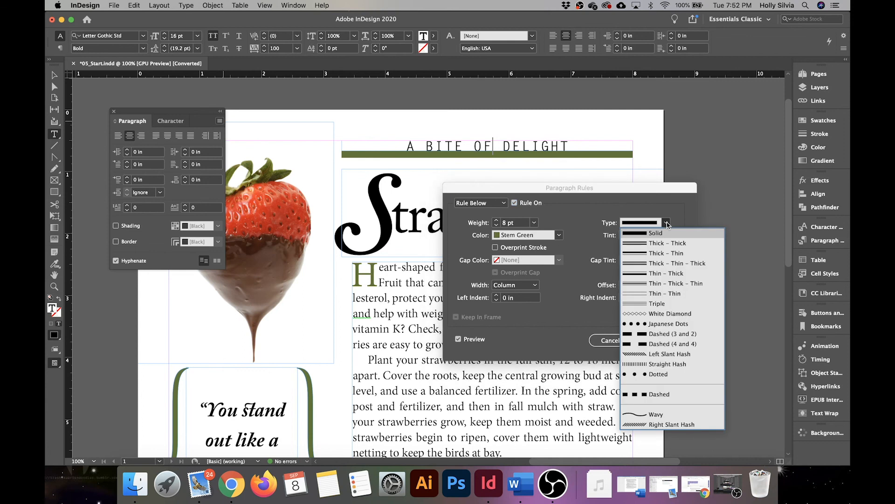
{"action": "left_click", "coordinate": [660, 316]}
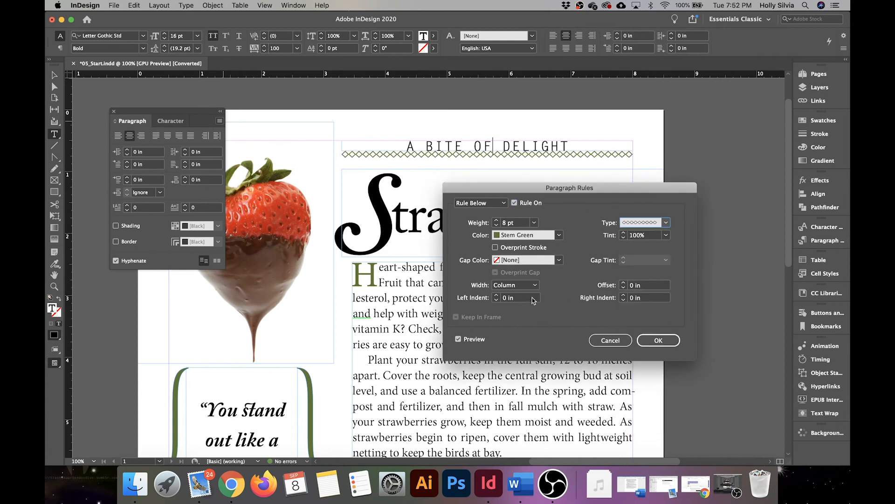
{"action": "left_click", "coordinate": [521, 285]}
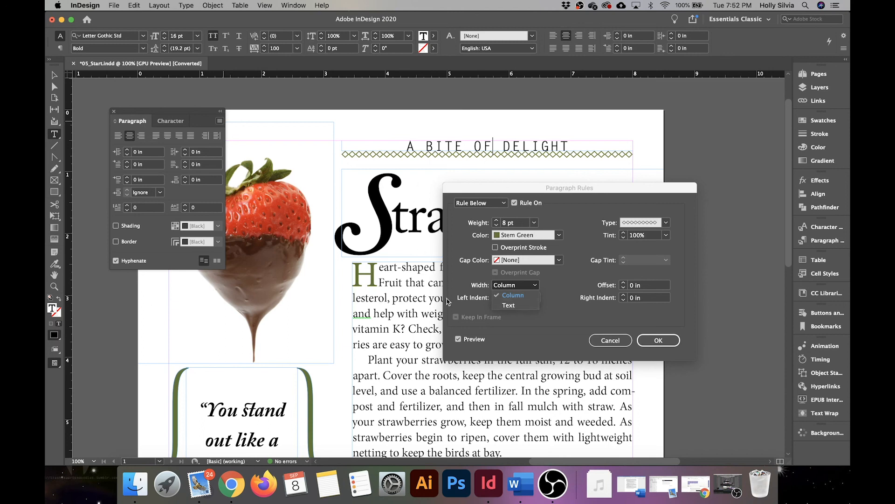
{"action": "left_click", "coordinate": [515, 306]}
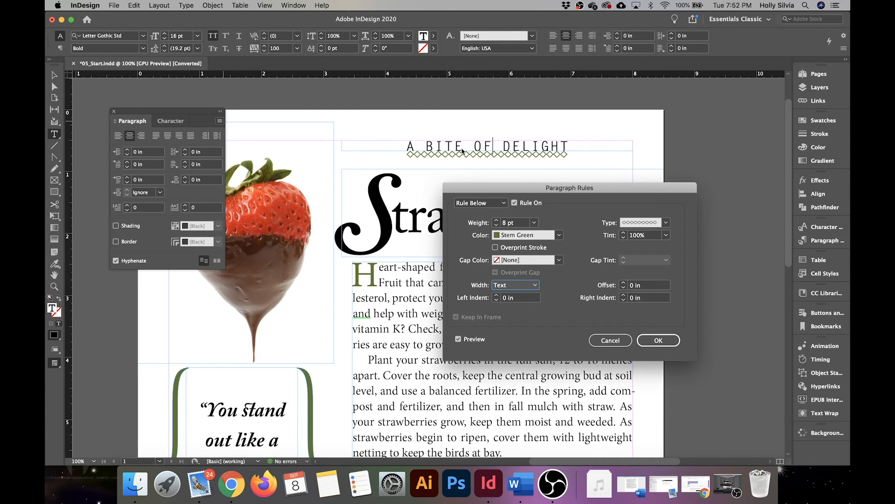
Offset the rule by 0.0625 in and apply the paragraph rule settings
{"action": "left_click", "coordinate": [633, 285]}
{"action": "type", "text": "."}
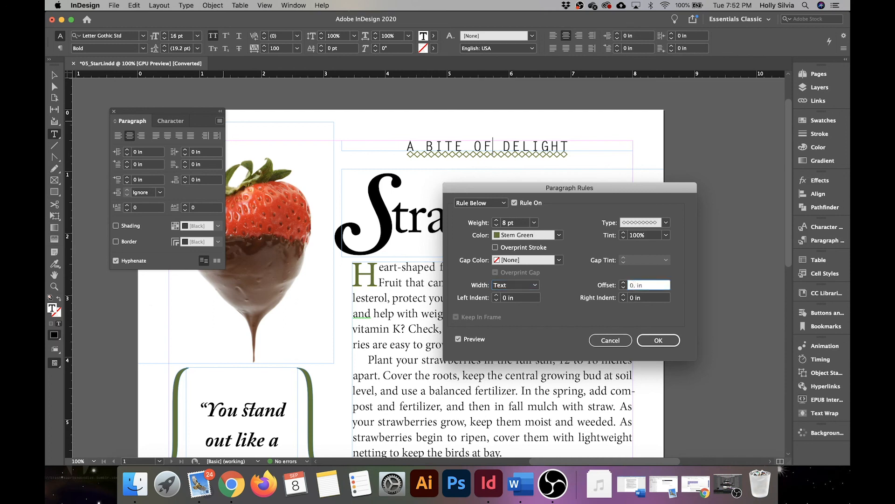
{"action": "type", "text": "0625"}
{"action": "left_click", "coordinate": [522, 225]}
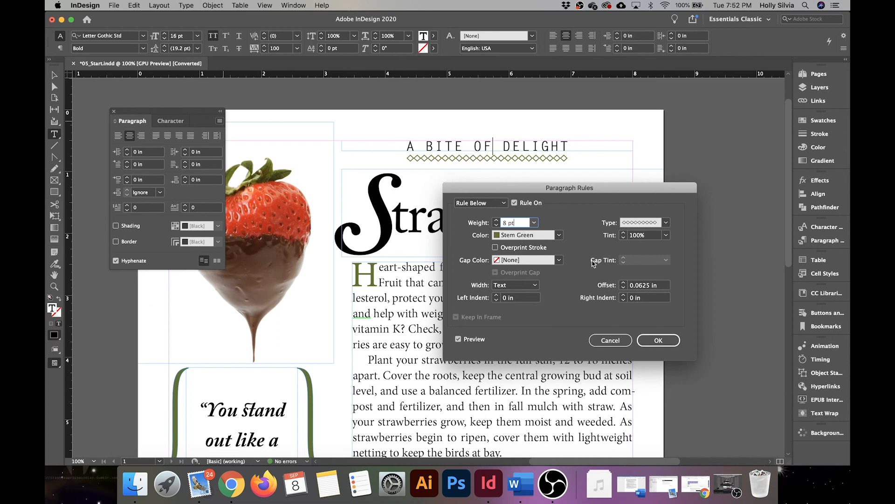
{"action": "left_click", "coordinate": [658, 340]}
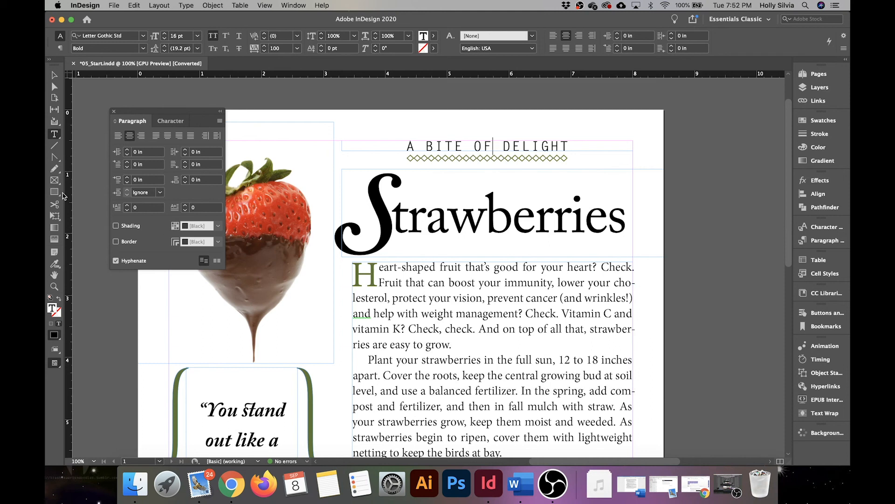
Draw a trial horizontal line about 3.17 in long over the diamond rule with the Line tool and undo it
{"action": "left_click", "coordinate": [55, 144]}
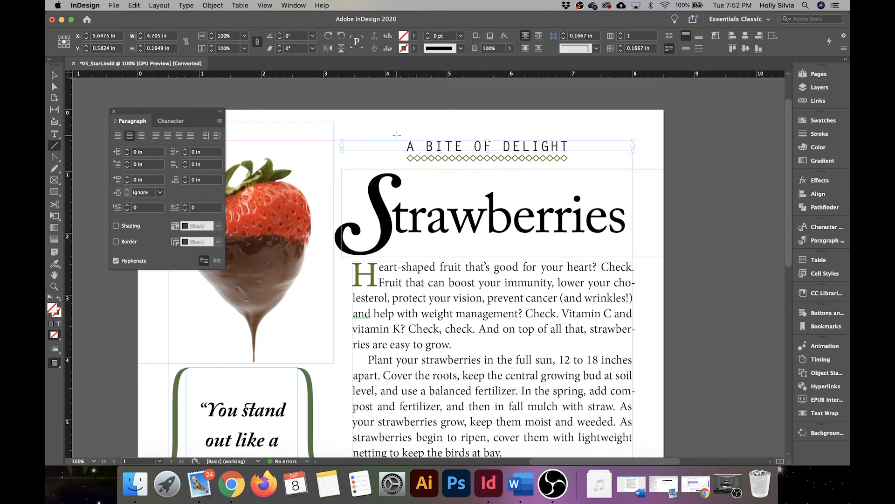
{"action": "left_click_drag", "start_coordinate": [402, 159], "coordinate": [597, 159]}
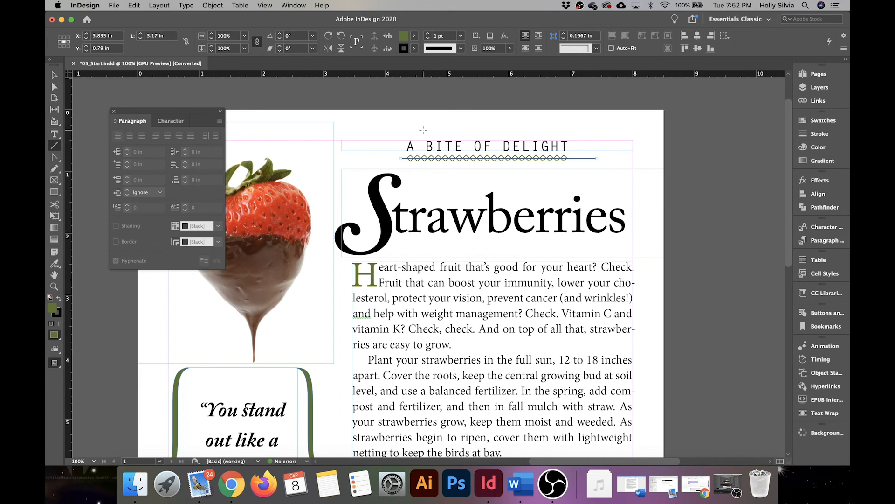
{"action": "key", "text": "super+z"}
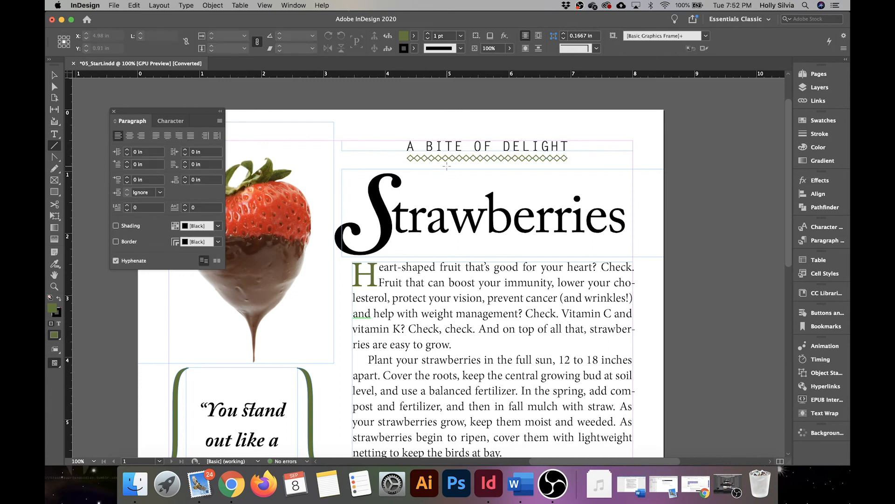
Draw a horizontal line about 3 in long under the diamond rule and append "AND PLAY" to "A BITE OF DELIGHT"
{"action": "mouse_move", "coordinate": [388, 162]}
{"action": "left_mouse_down"}
{"action": "mouse_move", "coordinate": [606, 168]}
{"action": "mouse_move", "coordinate": [577, 173]}
{"action": "left_mouse_up"}
{"action": "left_click", "coordinate": [54, 75]}
{"action": "key", "text": "t"}
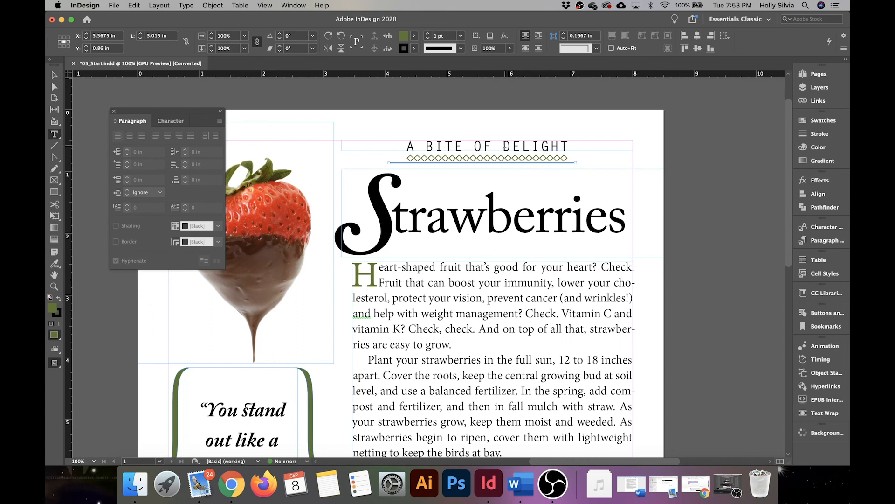
{"action": "left_click", "coordinate": [562, 140]}
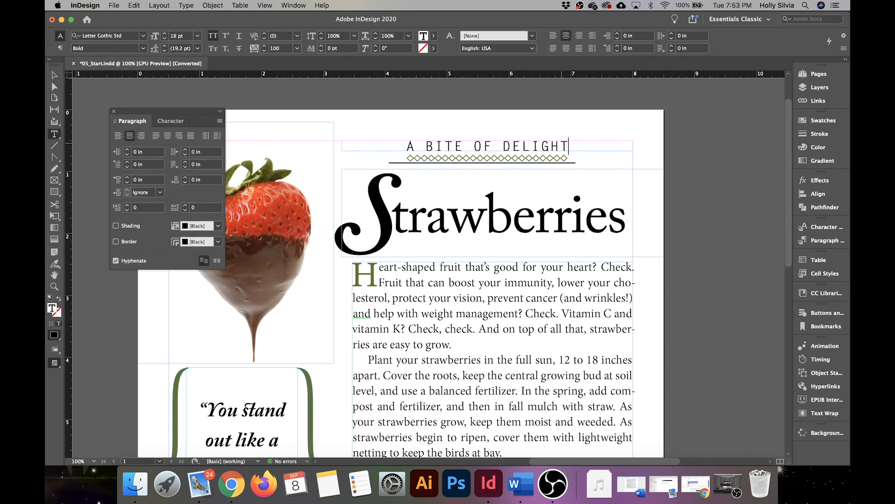
{"action": "type", "text": "AND PLAY"}
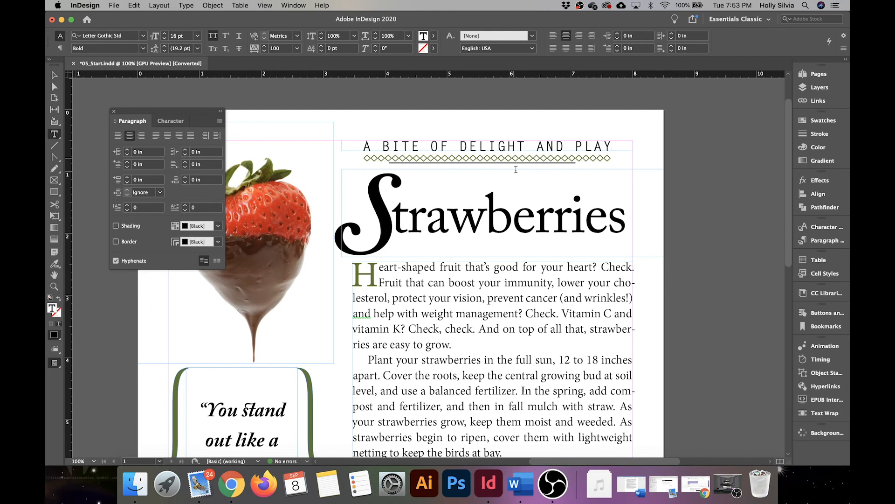
Remove the added "AND PLAY" text and delete the drawn line under the diamond rule
{"action": "key", "text": "BackSpace"}
{"action": "key", "text": "BackSpace"}
{"action": "key", "text": "BackSpace"}
{"action": "key", "text": "BackSpace"}
{"action": "key", "text": "BackSpace"}
{"action": "key", "text": "BackSpace"}
{"action": "key", "text": "BackSpace"}
{"action": "key", "text": "BackSpace"}
{"action": "key", "text": "BackSpace"}
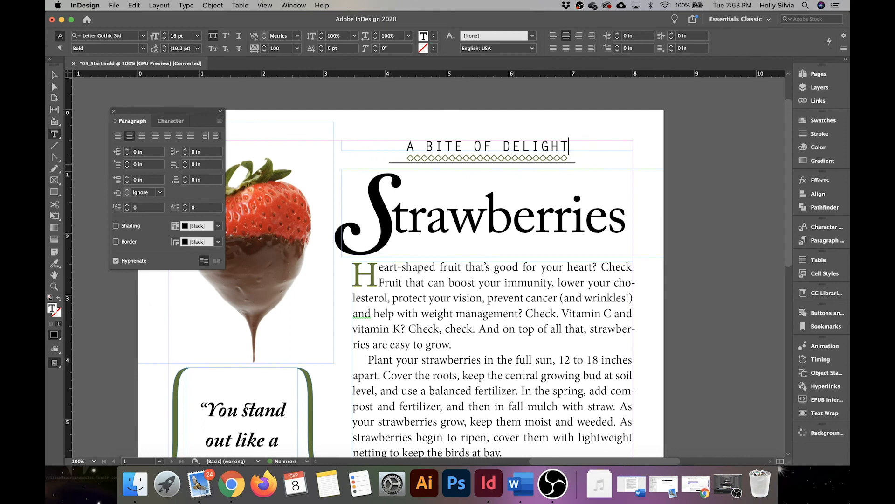
{"action": "left_click", "coordinate": [54, 75]}
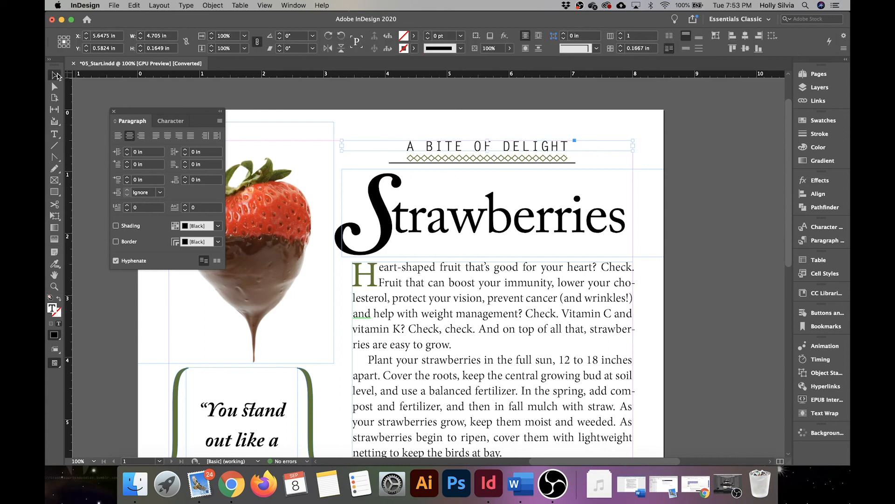
{"action": "left_click", "coordinate": [540, 163]}
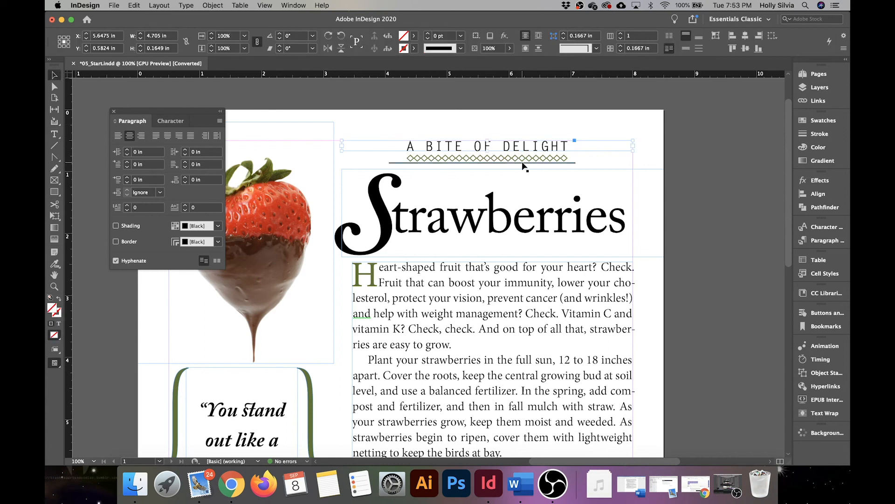
{"action": "left_click", "coordinate": [611, 177]}
Close the paragraph settings, fit the whole page in the window and view it in presentation mode
{"action": "left_click", "coordinate": [114, 111]}
{"action": "key", "text": "super+0"}
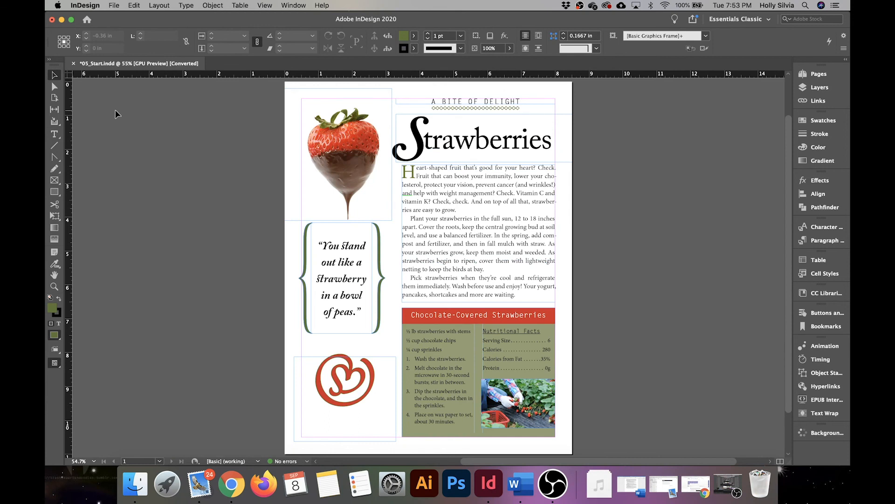
{"action": "key", "text": "shift+w"}
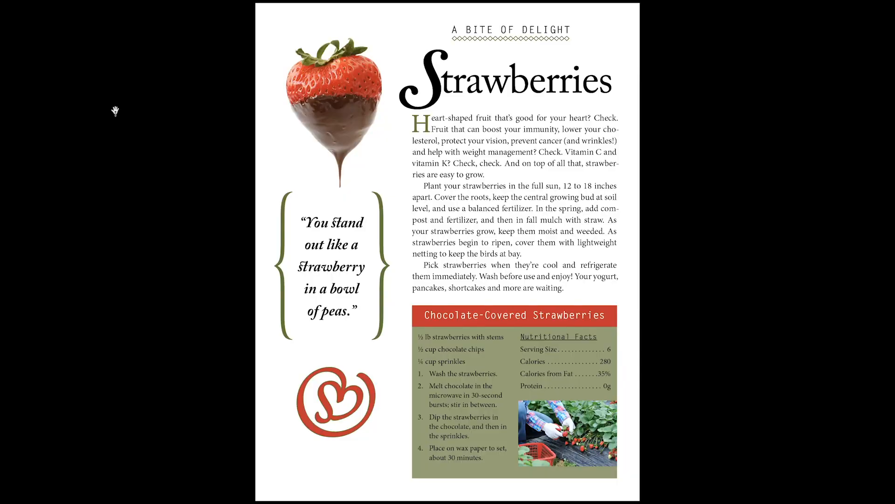